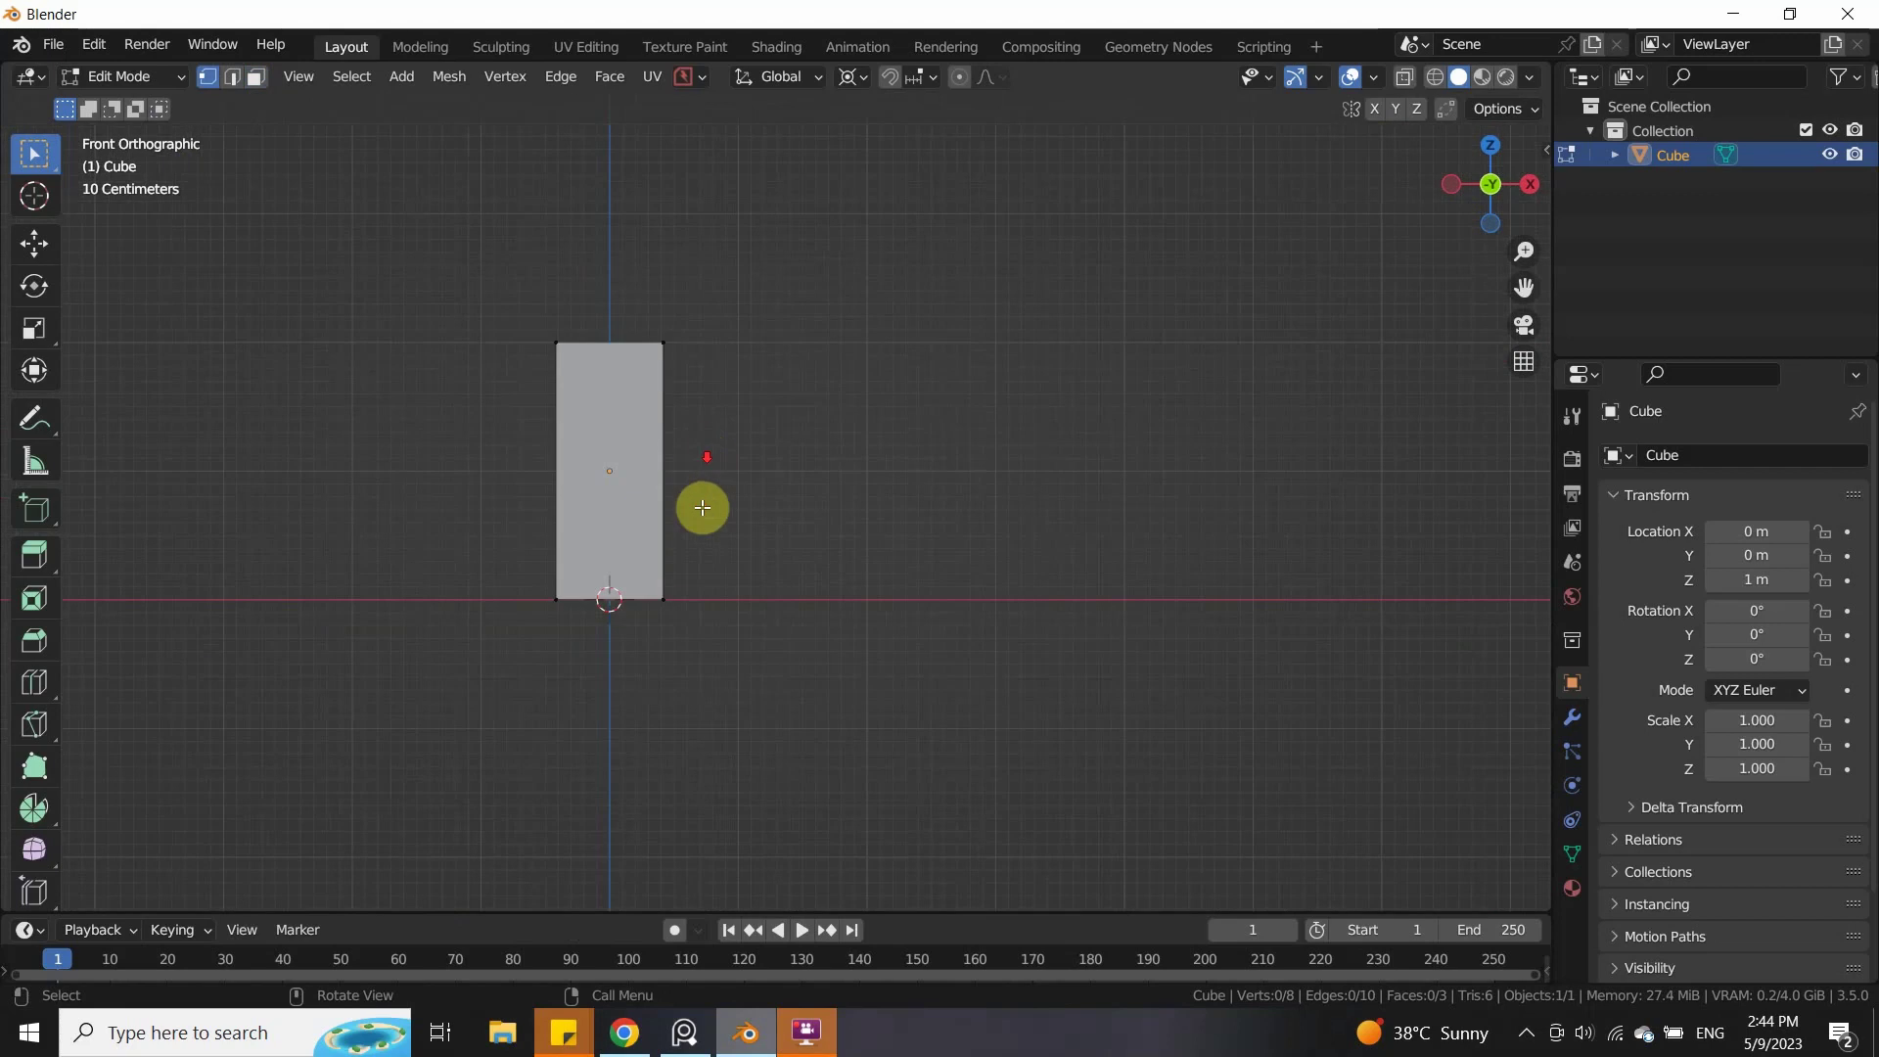
Step: Scale the block along X to about 0.683 at object level
key("Tab")
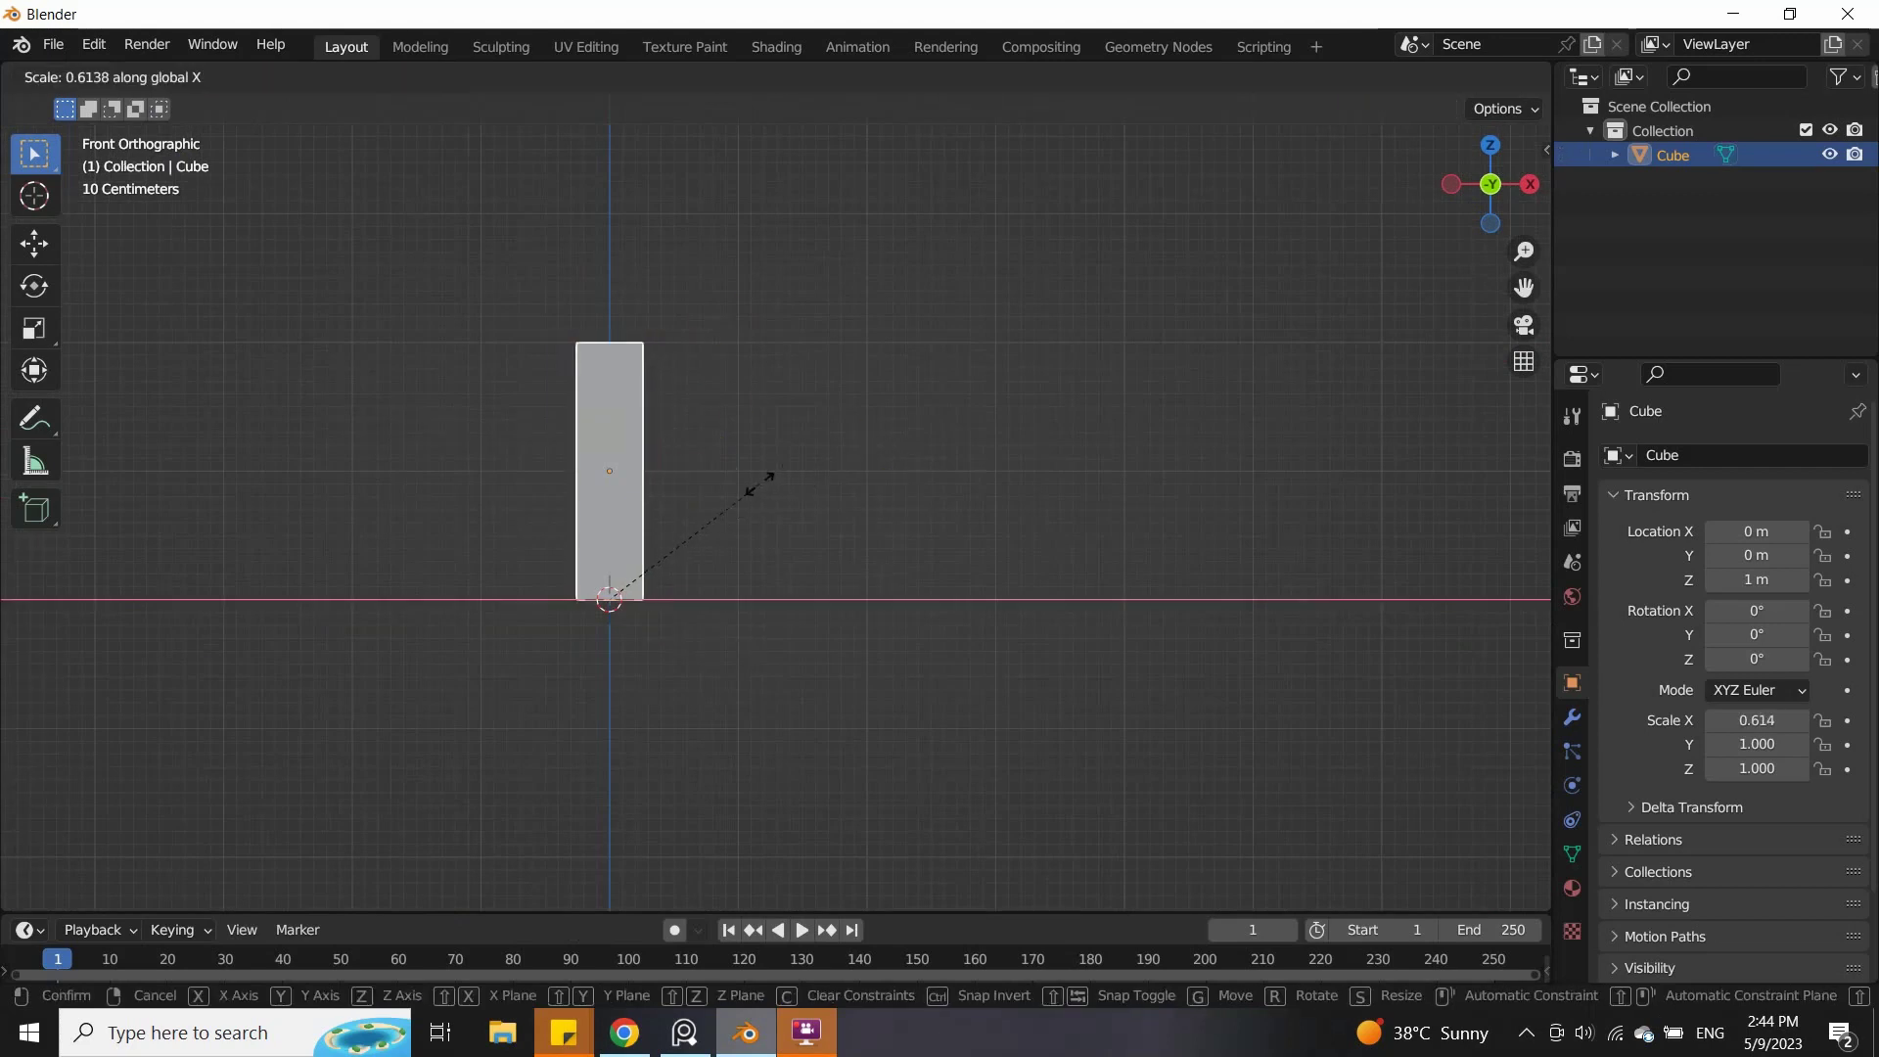
left_click(798, 473)
left_click(609, 448)
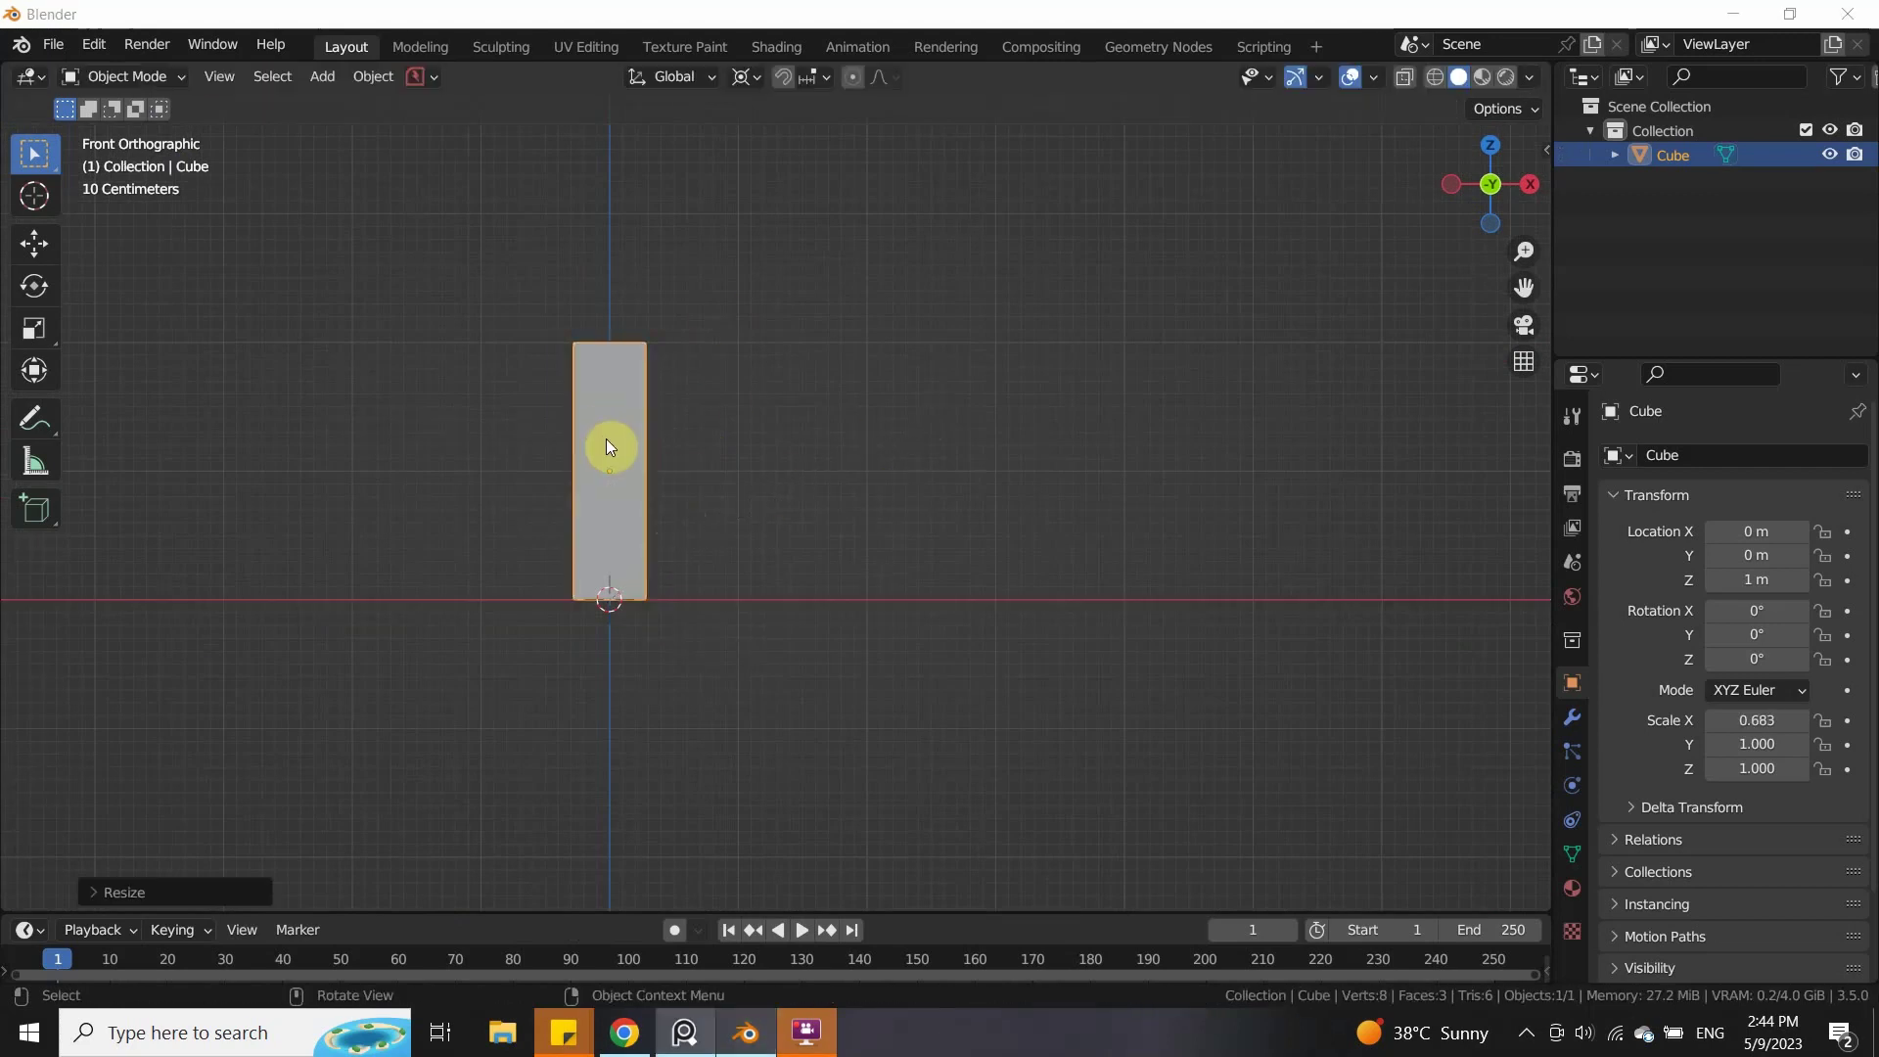
Step: Widen the block's rear vertical edges along X so its sides flare out behind the front face
left_click(329, 472)
middle_click_drag(636, 371, 763, 323)
left_click_drag(755, 296, 583, 687)
key("KP_1")
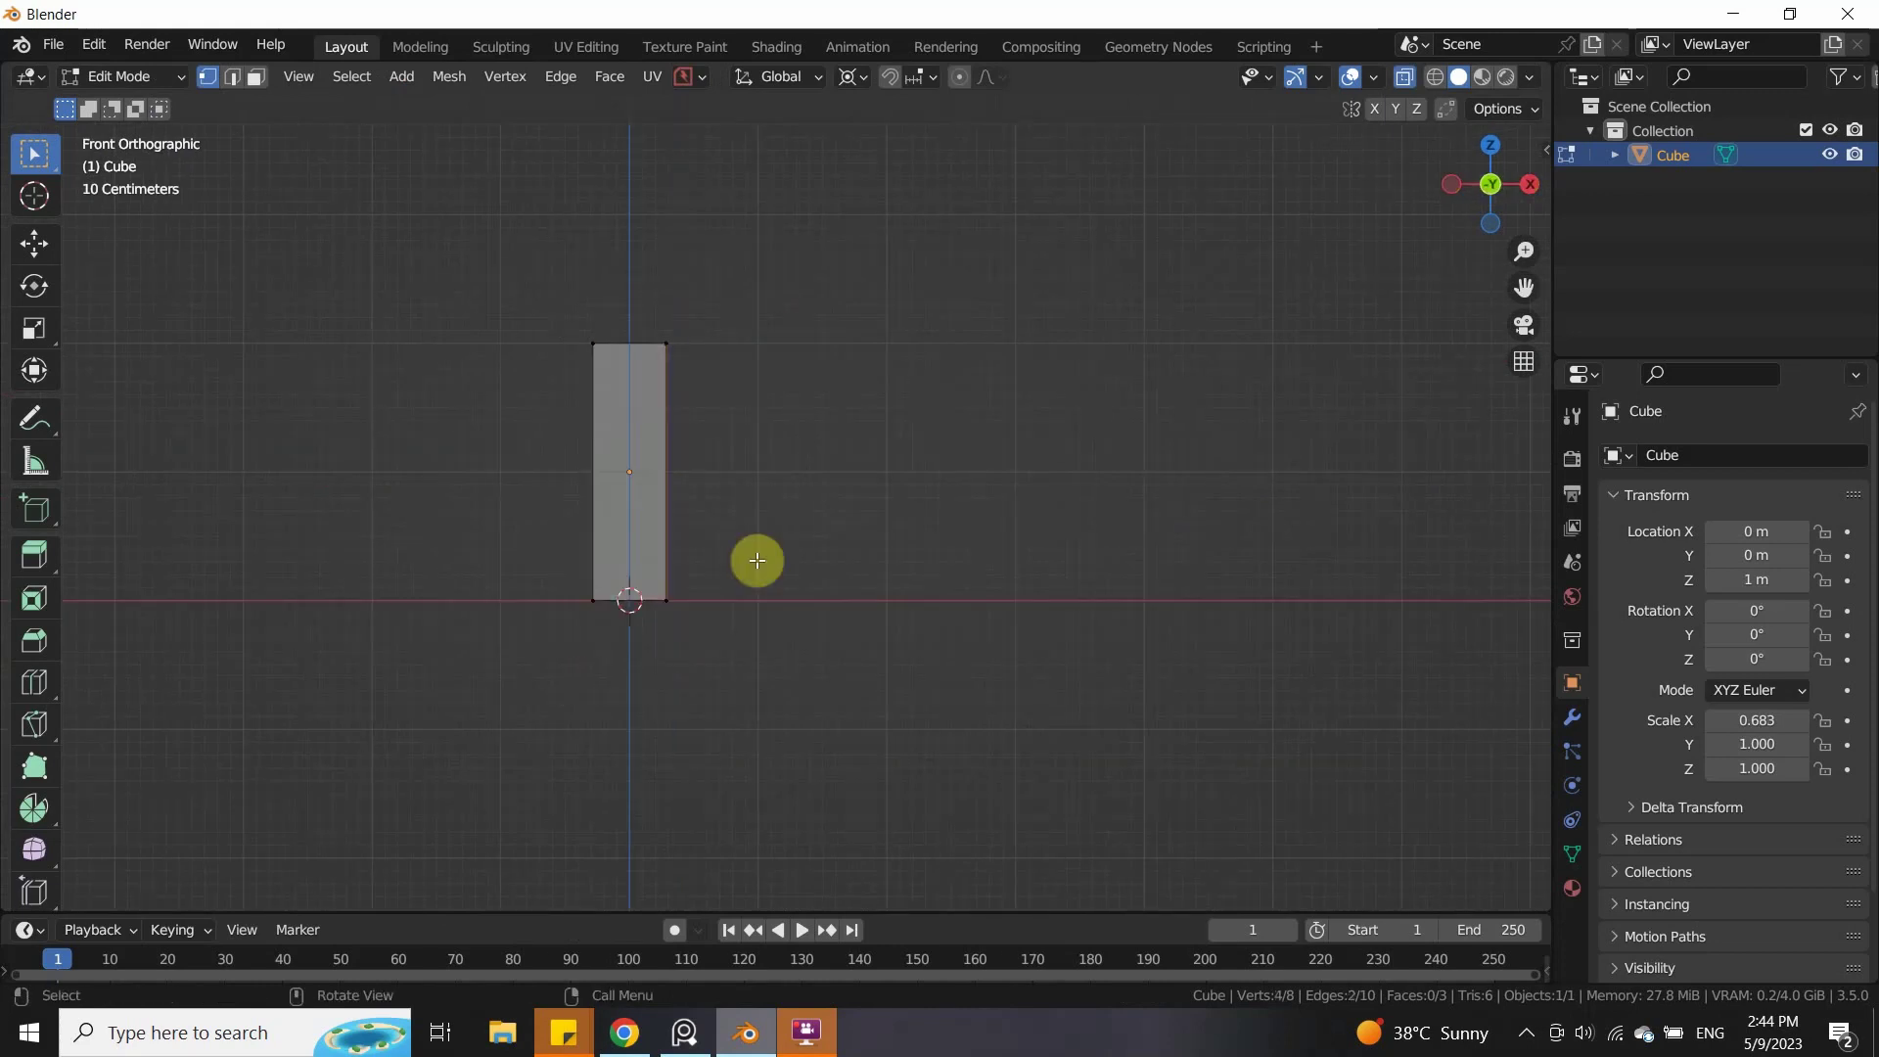
key("s")
key("x")
left_click(894, 550)
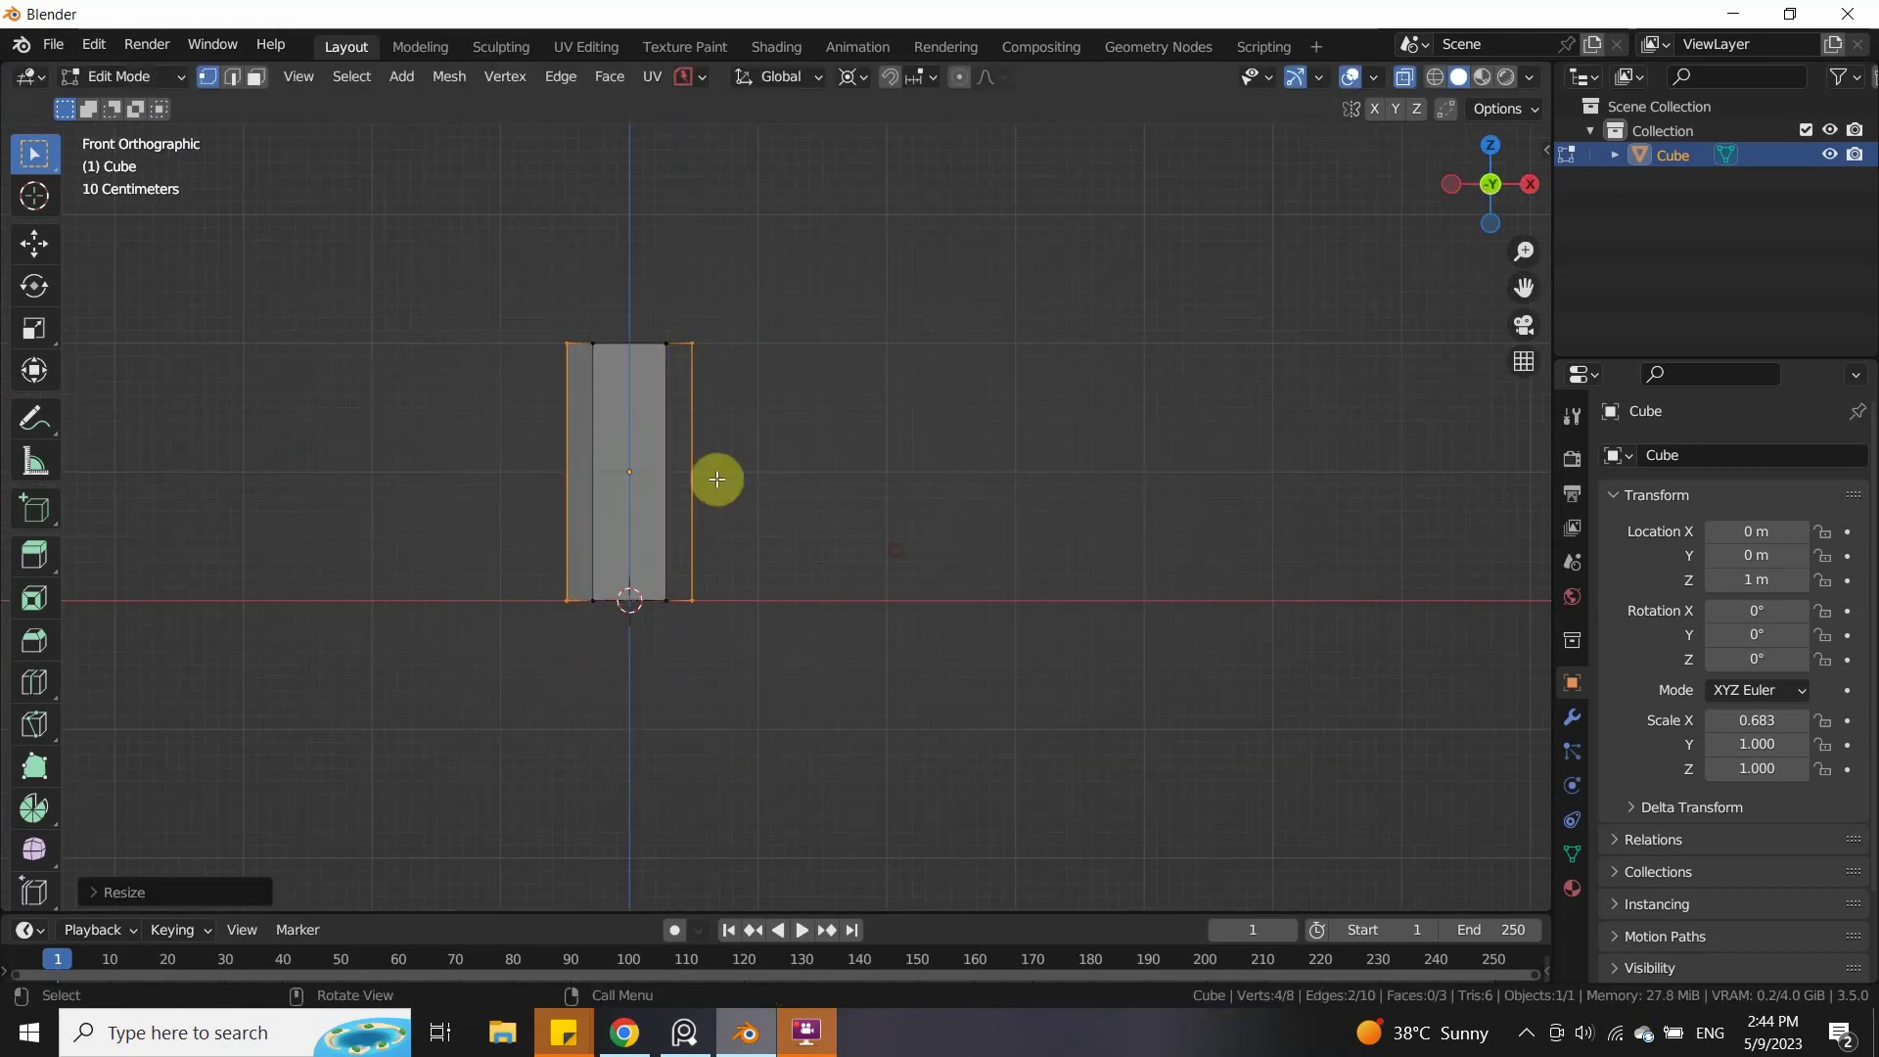
Step: Rotate the block about -19.7° around X and raise it to about Z 1.5856 m
key("Tab")
key("KP_3")
key("r")
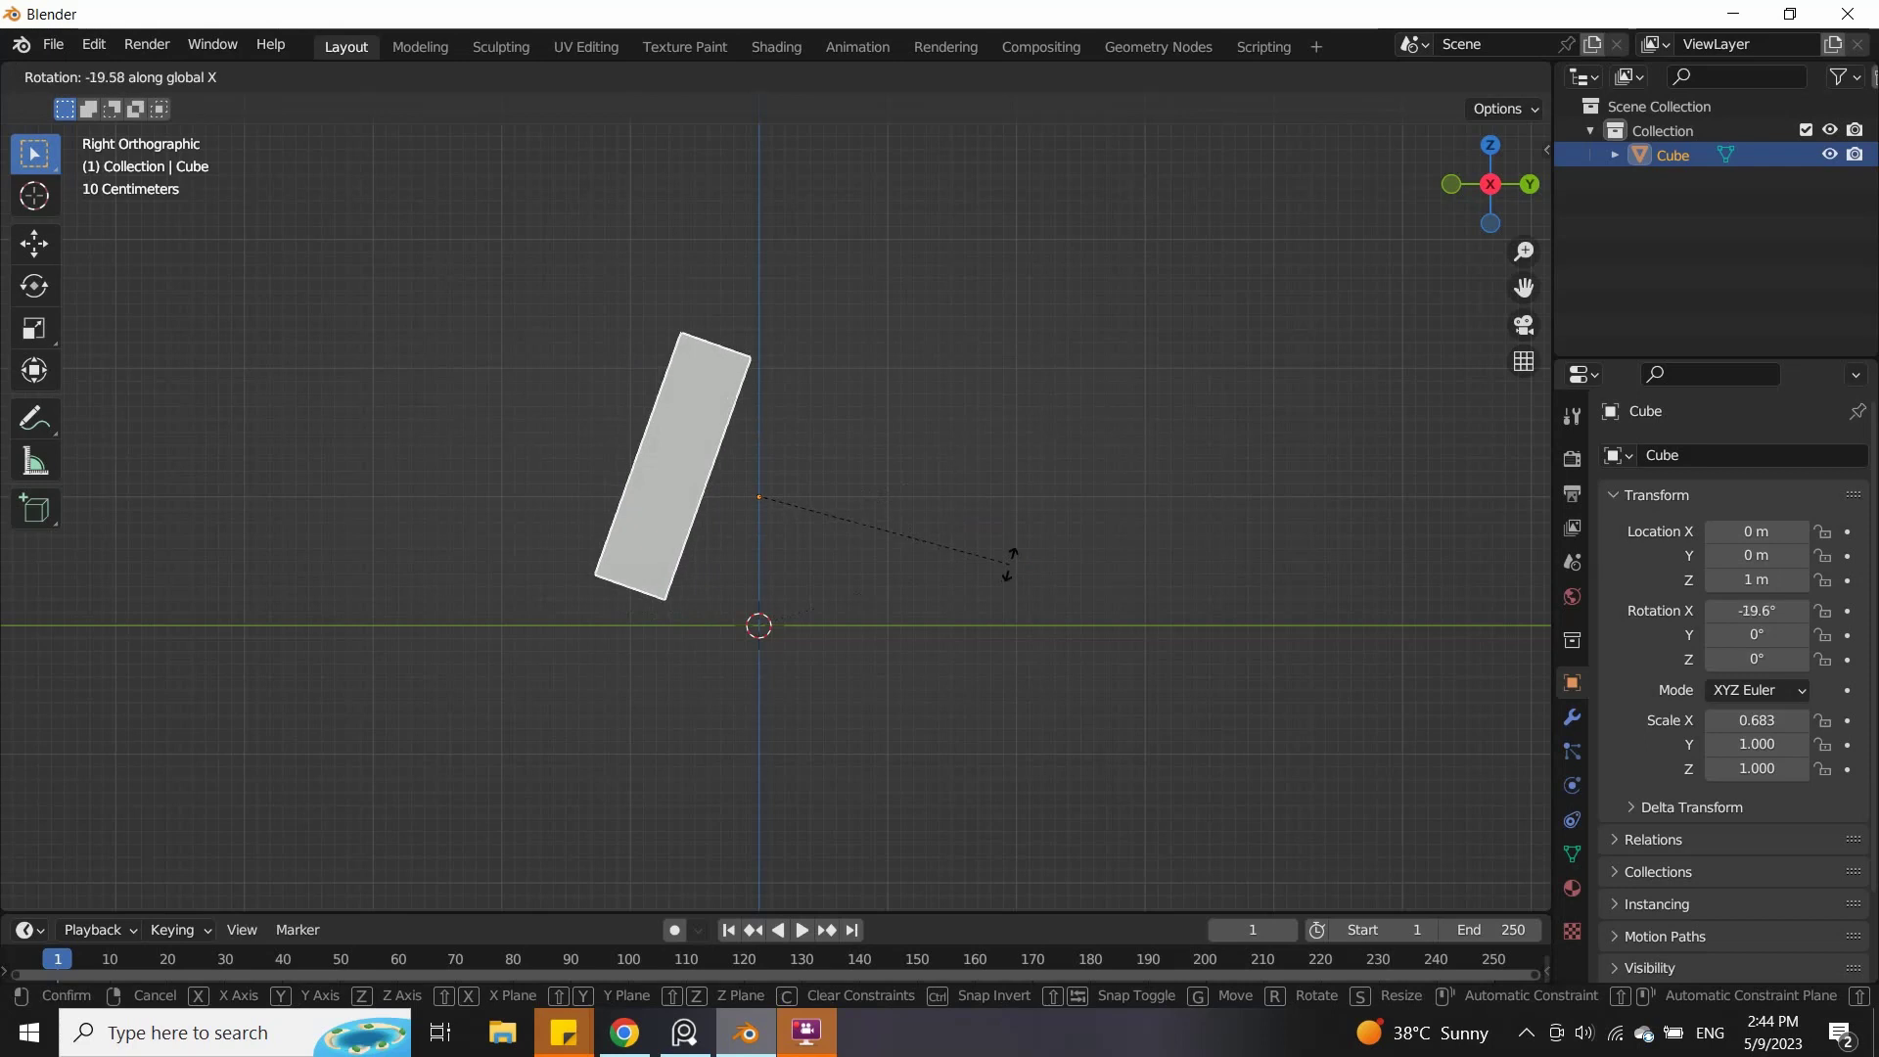
left_click(1010, 564)
key("g")
key("z")
left_click(1008, 489)
Step: Extrude the block's top front edge straight upward into a roughly square face
key("KP_1")
middle_click_drag(719, 318, 747, 495, "shift")
key("Tab")
scroll(744, 460, "up", 4)
left_click_drag(581, 477, 775, 371)
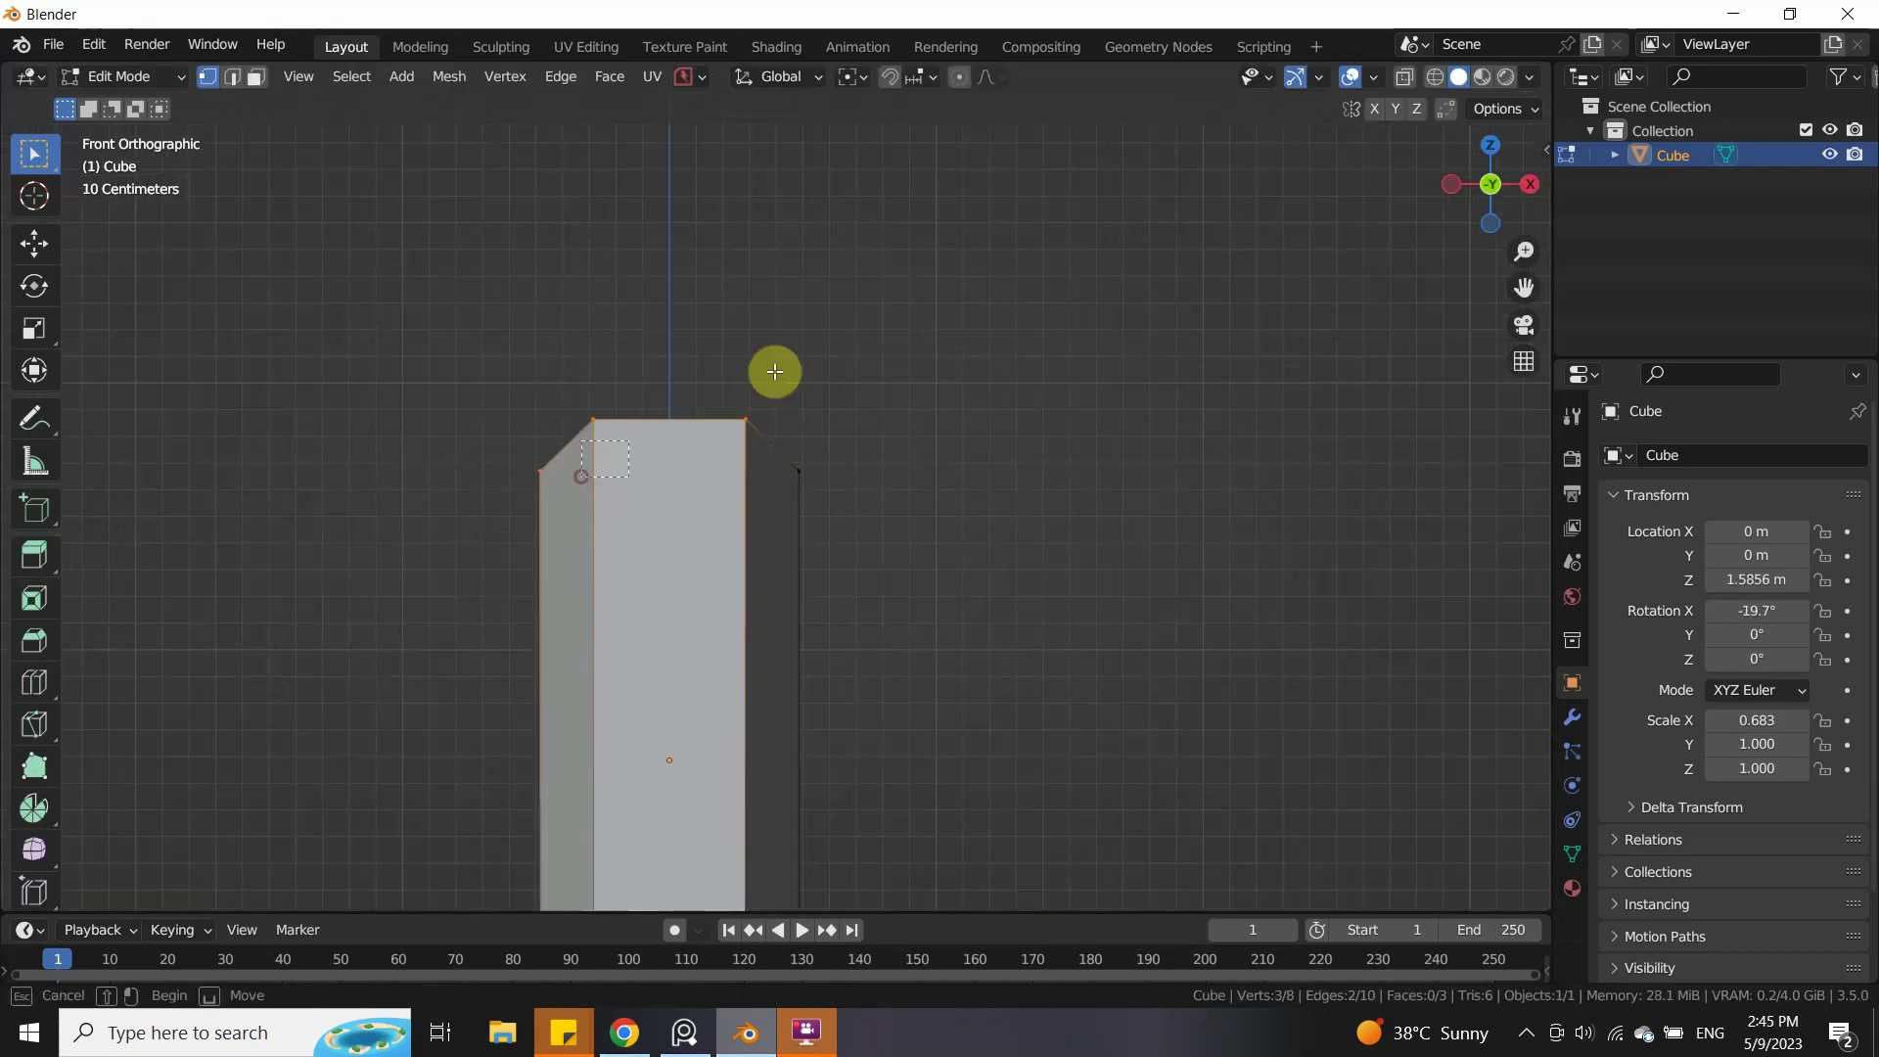
left_click(767, 233)
Step: Separate the newly extruded face above the block into its own object
key("Tab")
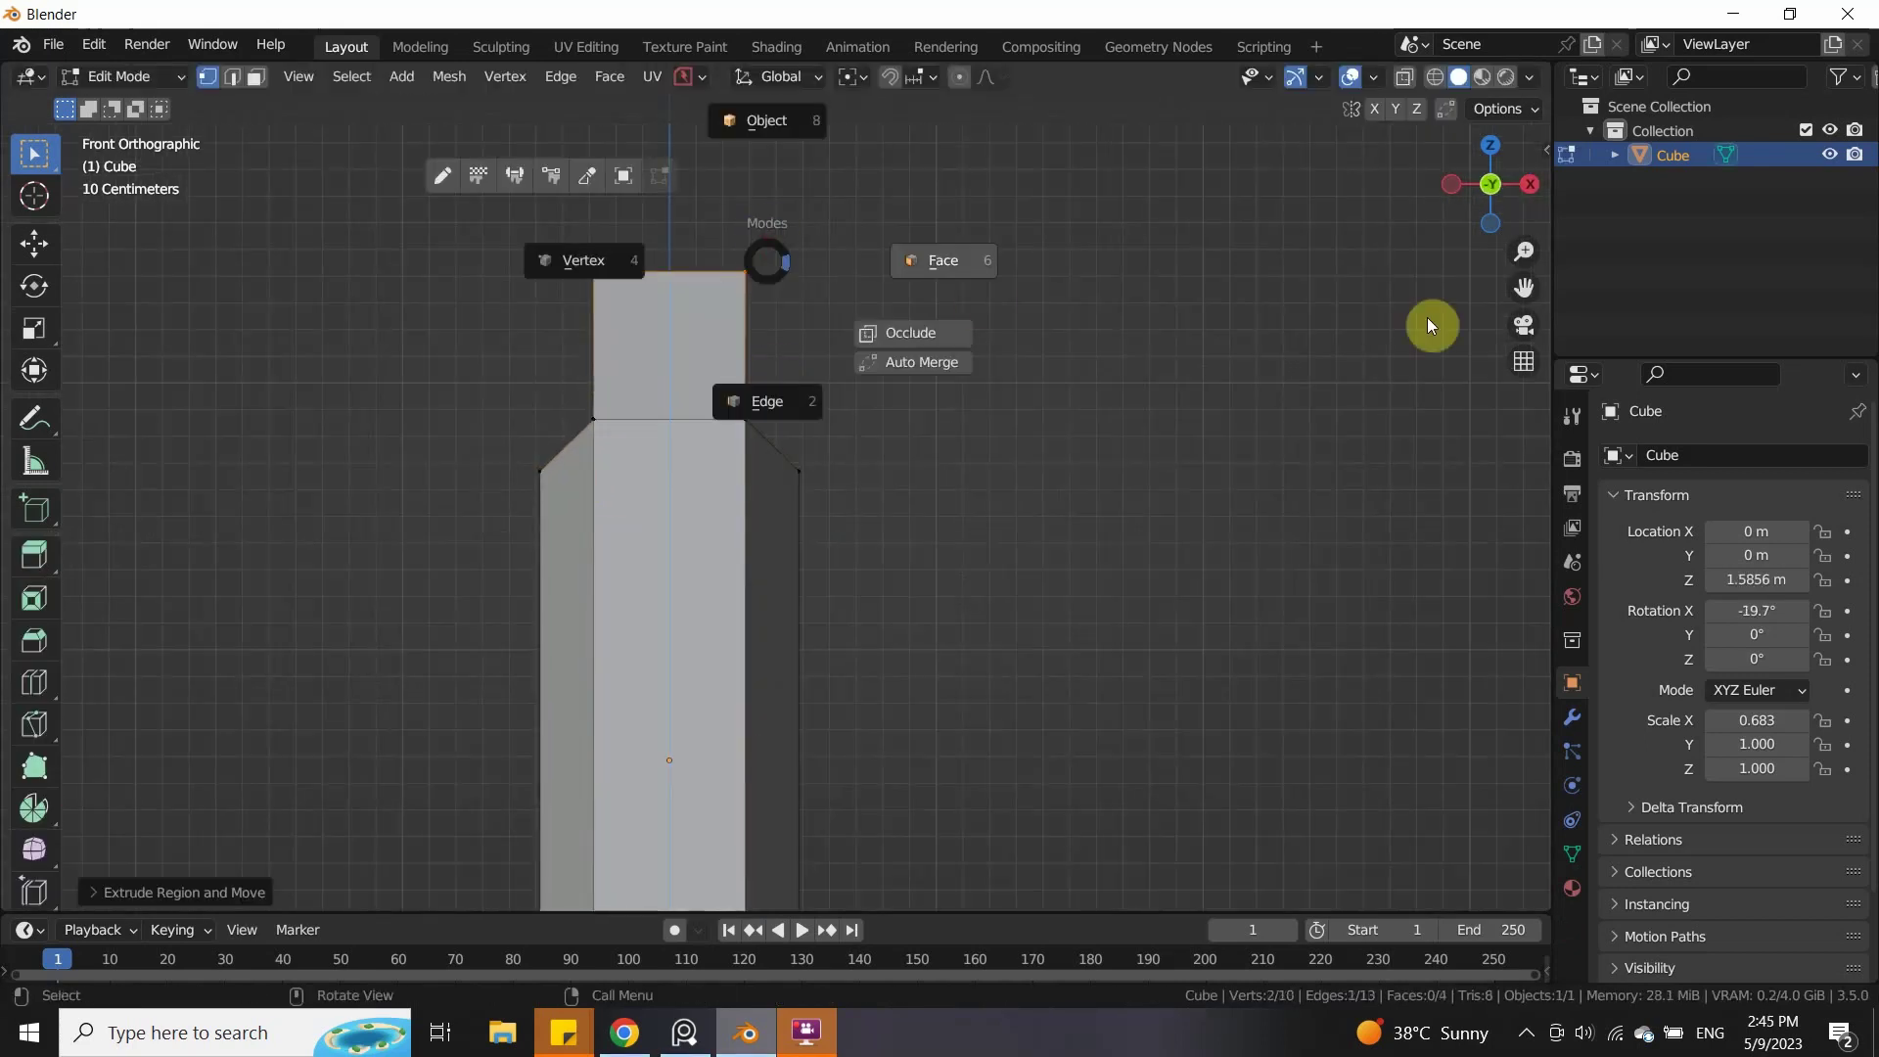
left_click(1429, 323)
left_click(694, 341)
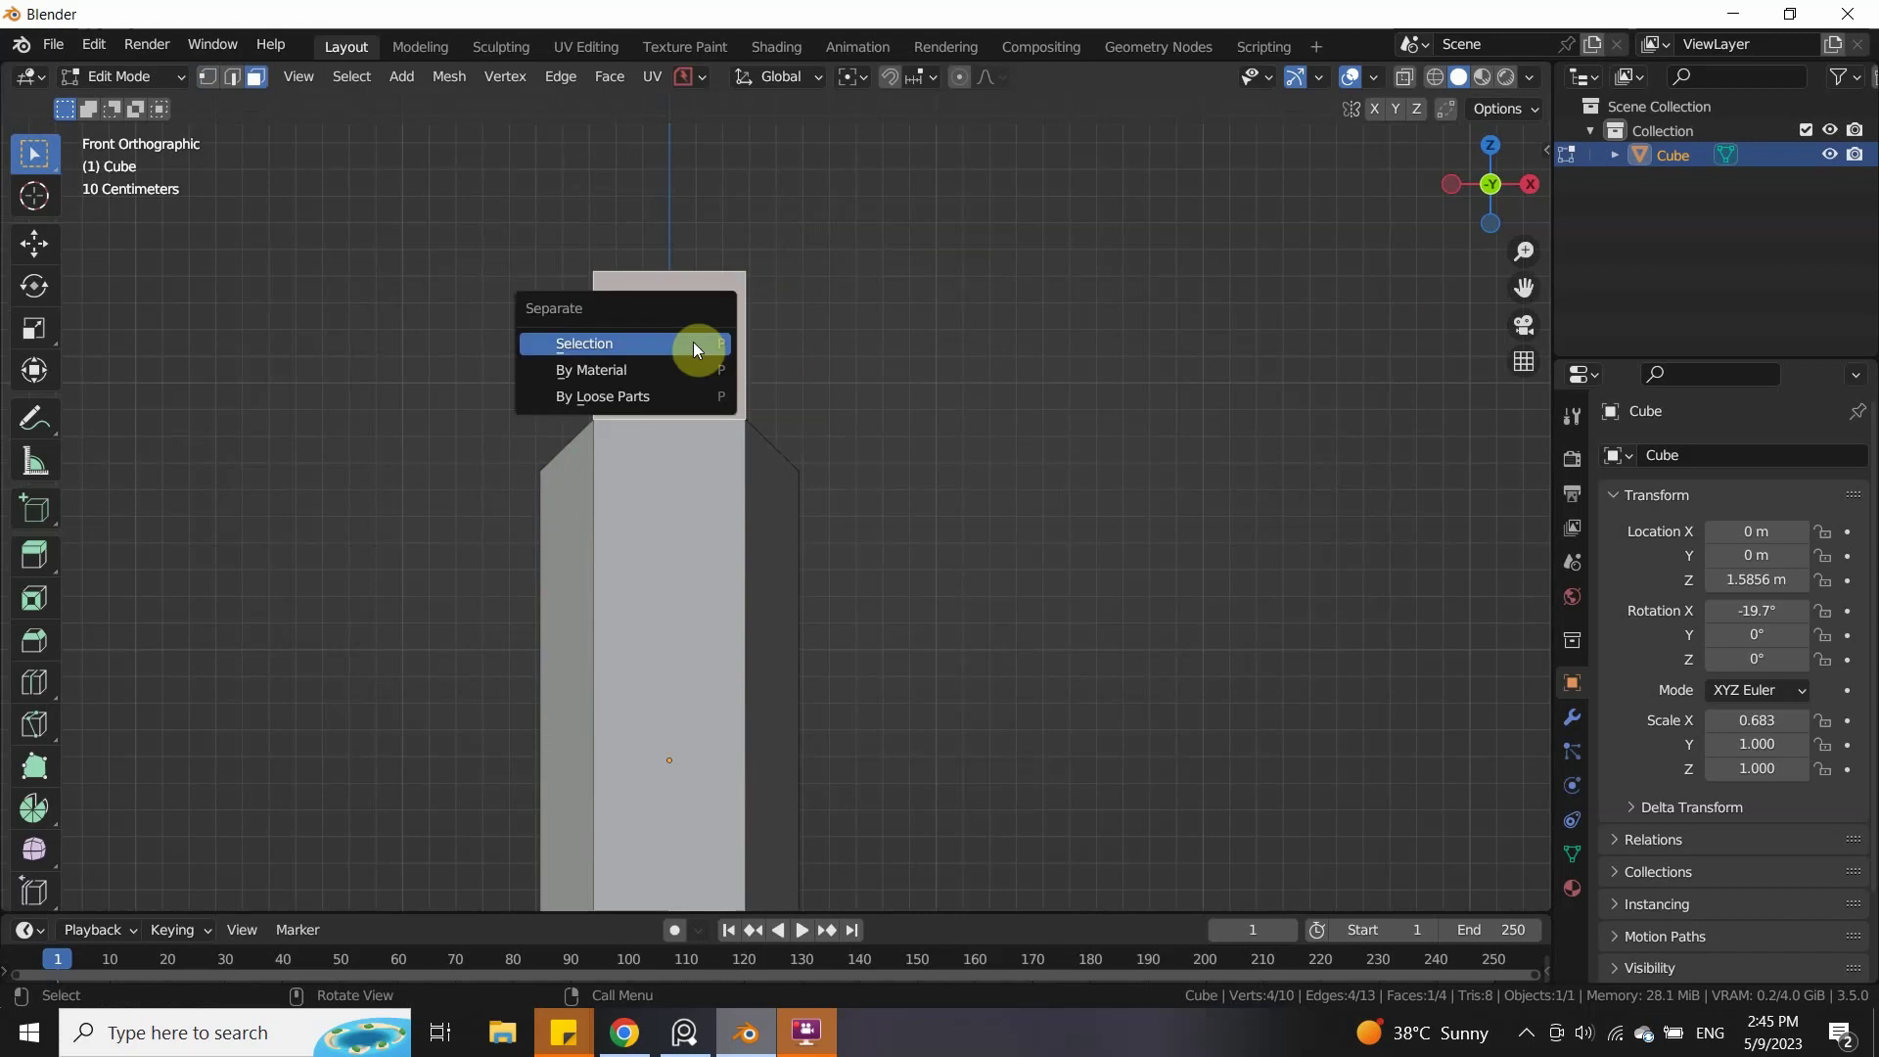
left_click(695, 349)
Step: Extrude the separated face backward along Y into a small block above the tilted one
left_click(719, 363)
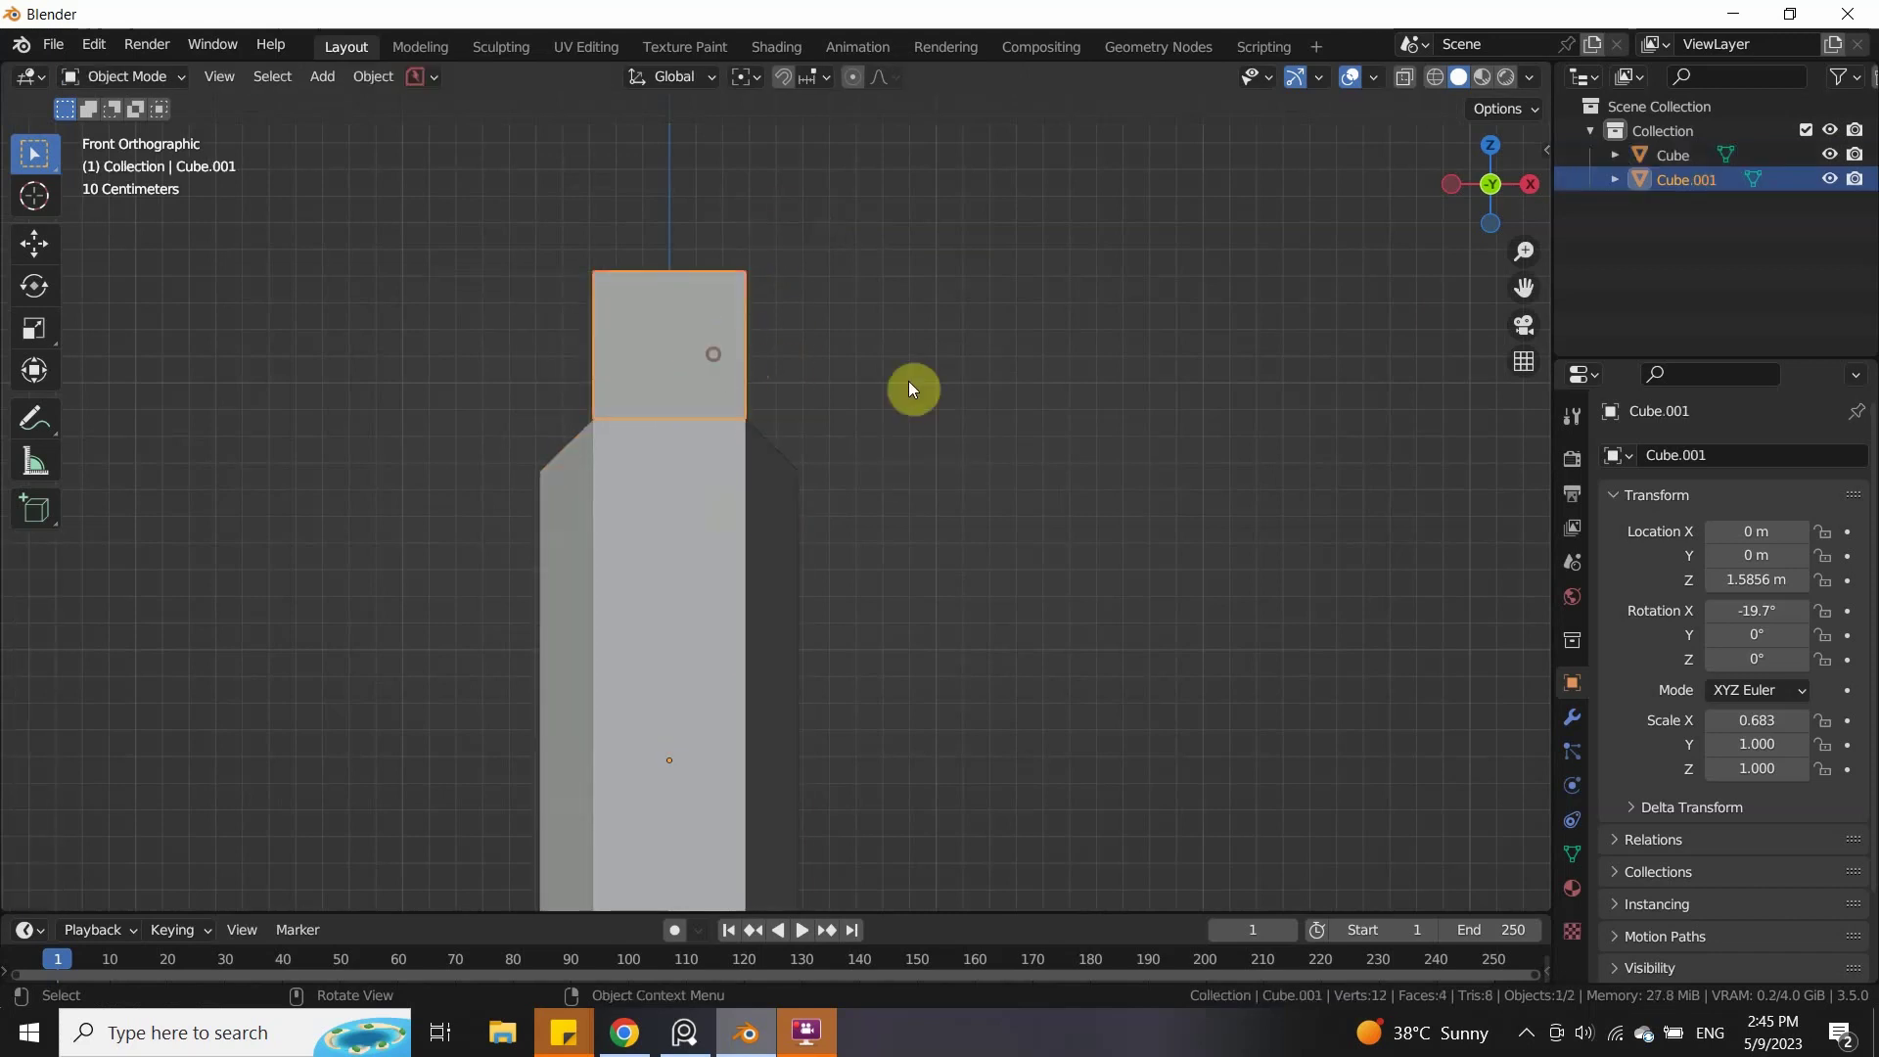
left_click(725, 381)
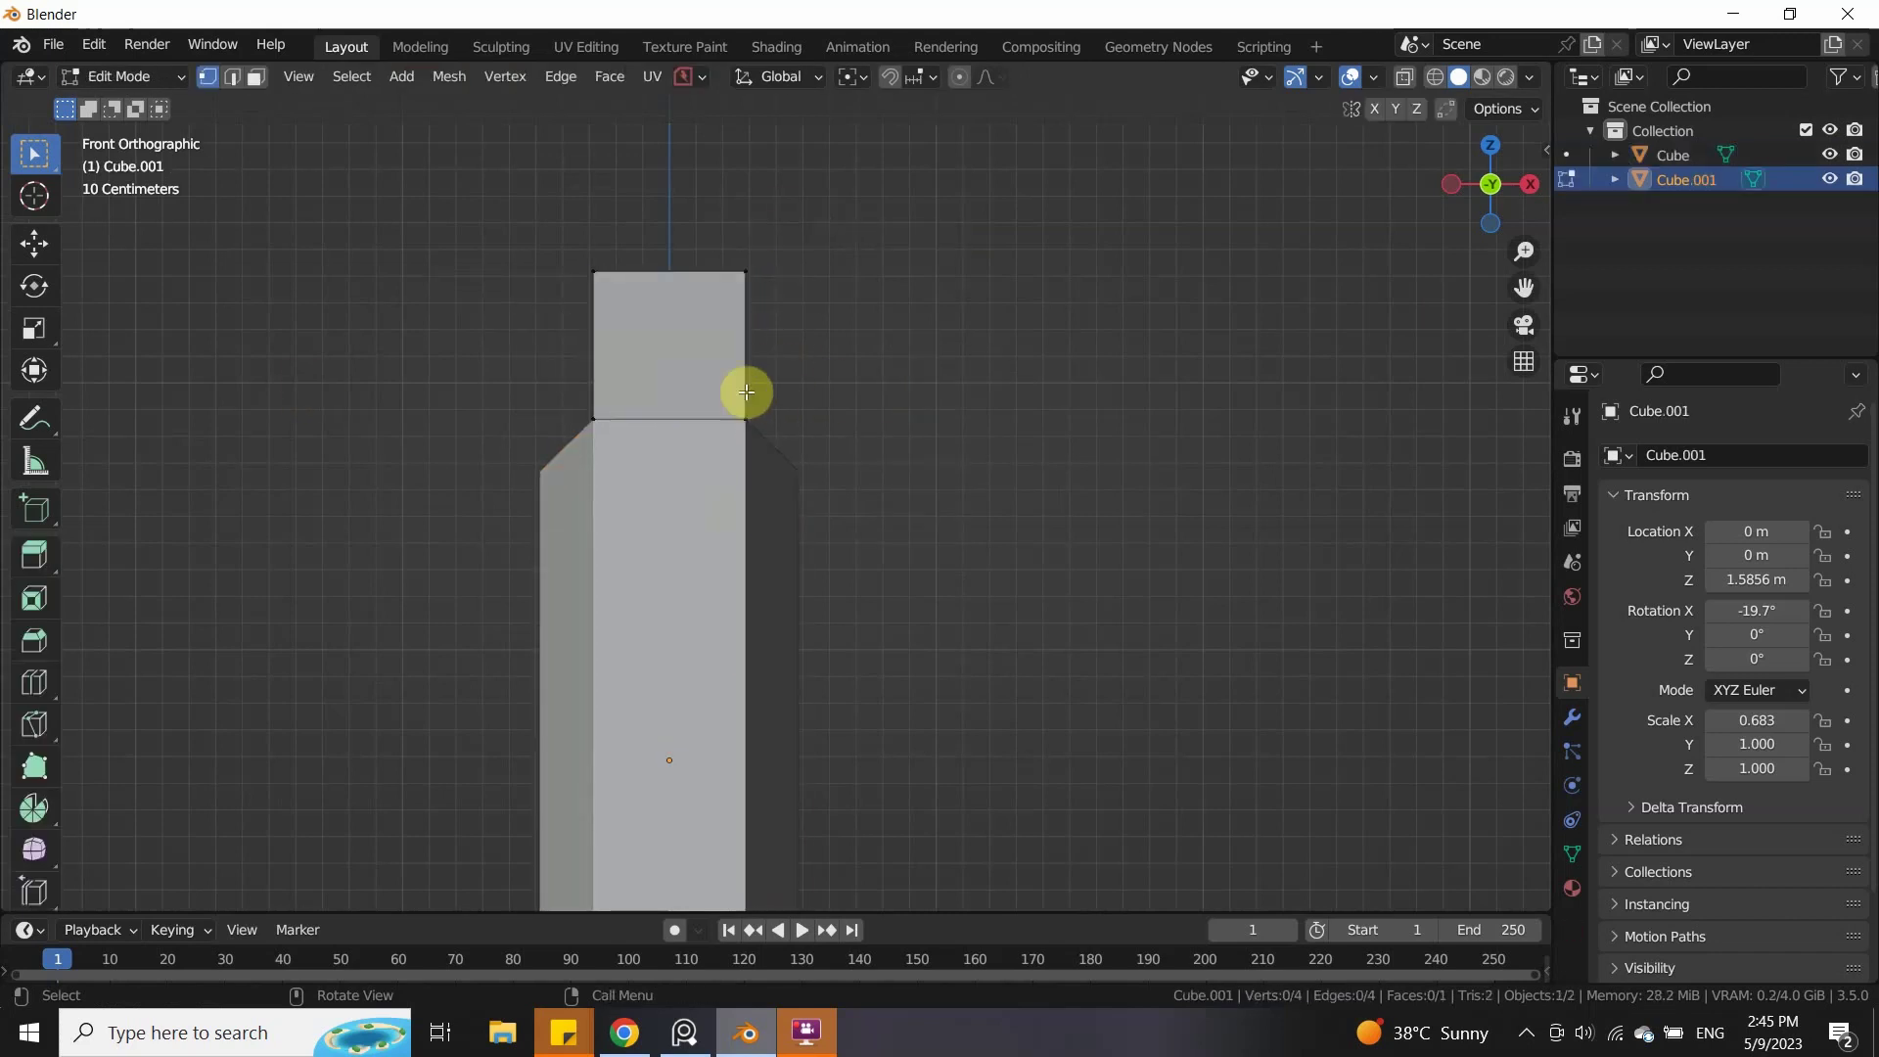
middle_click_drag(746, 391, 469, 356)
middle_click_drag(881, 502, 927, 504)
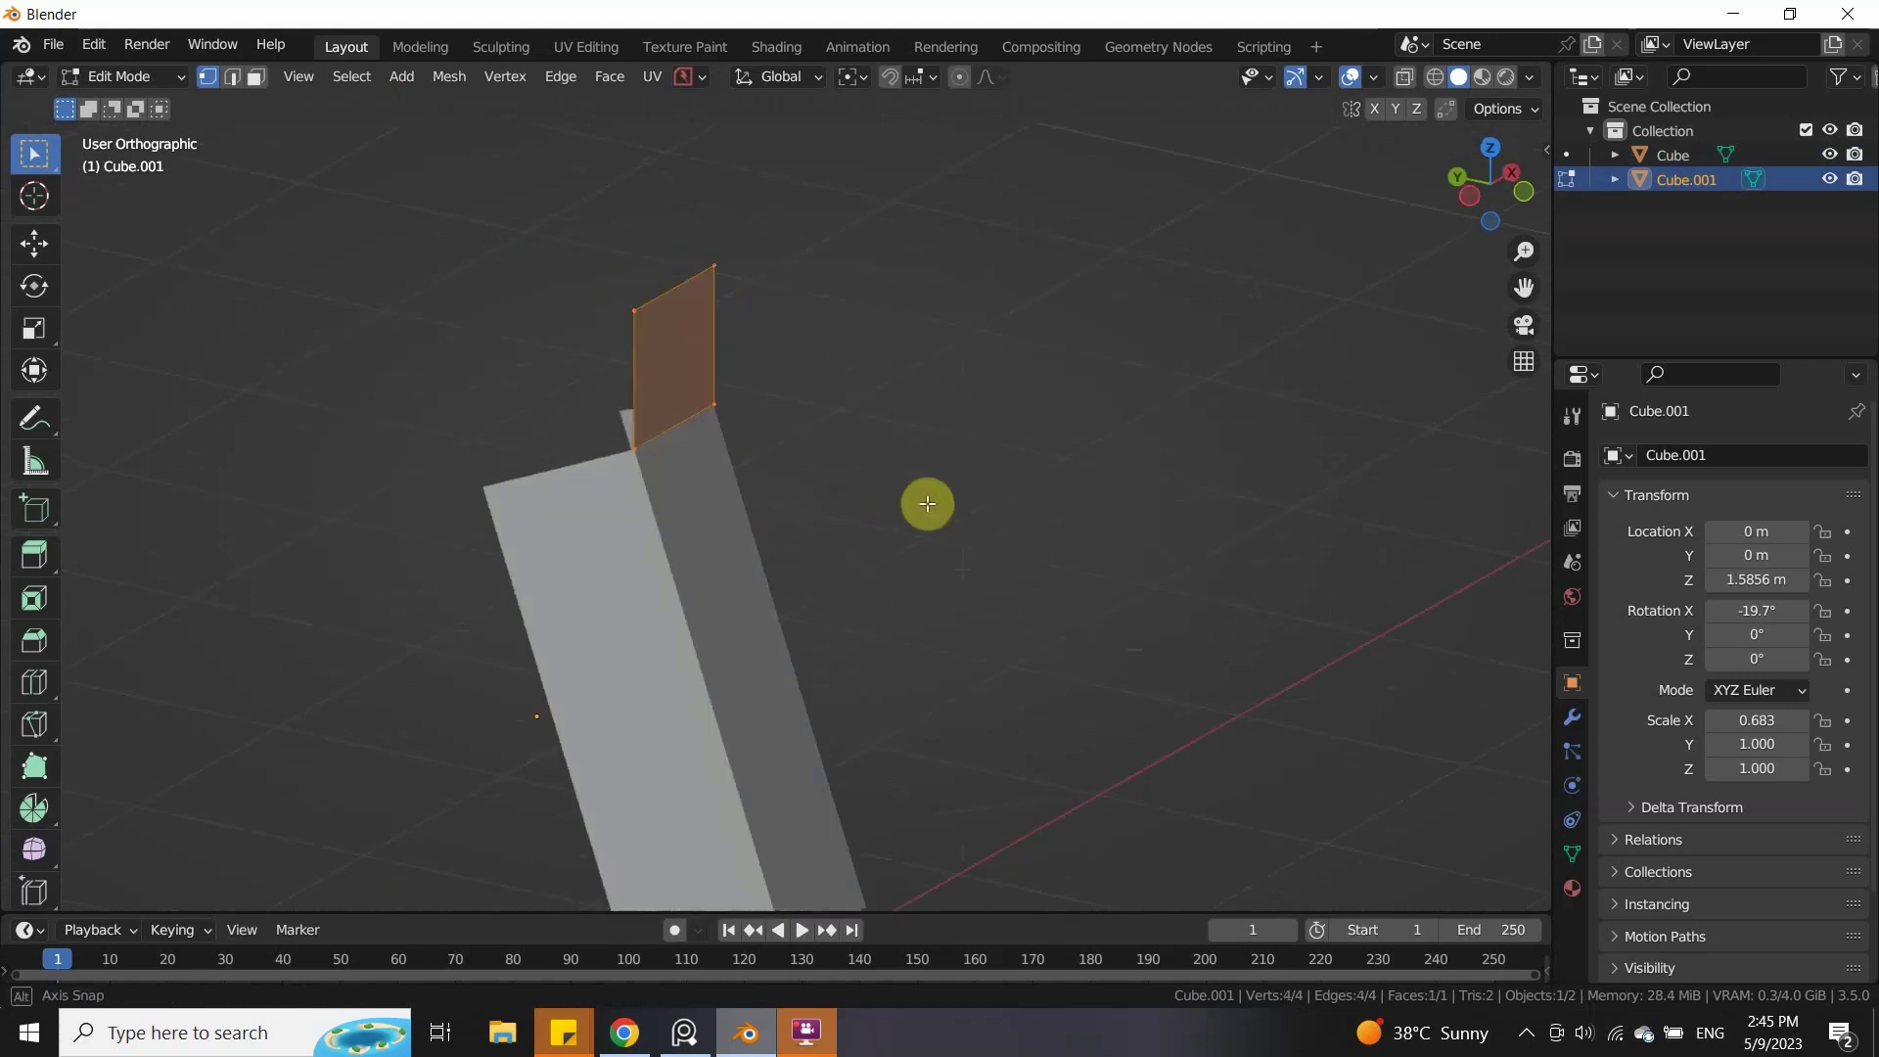
key("KP_3")
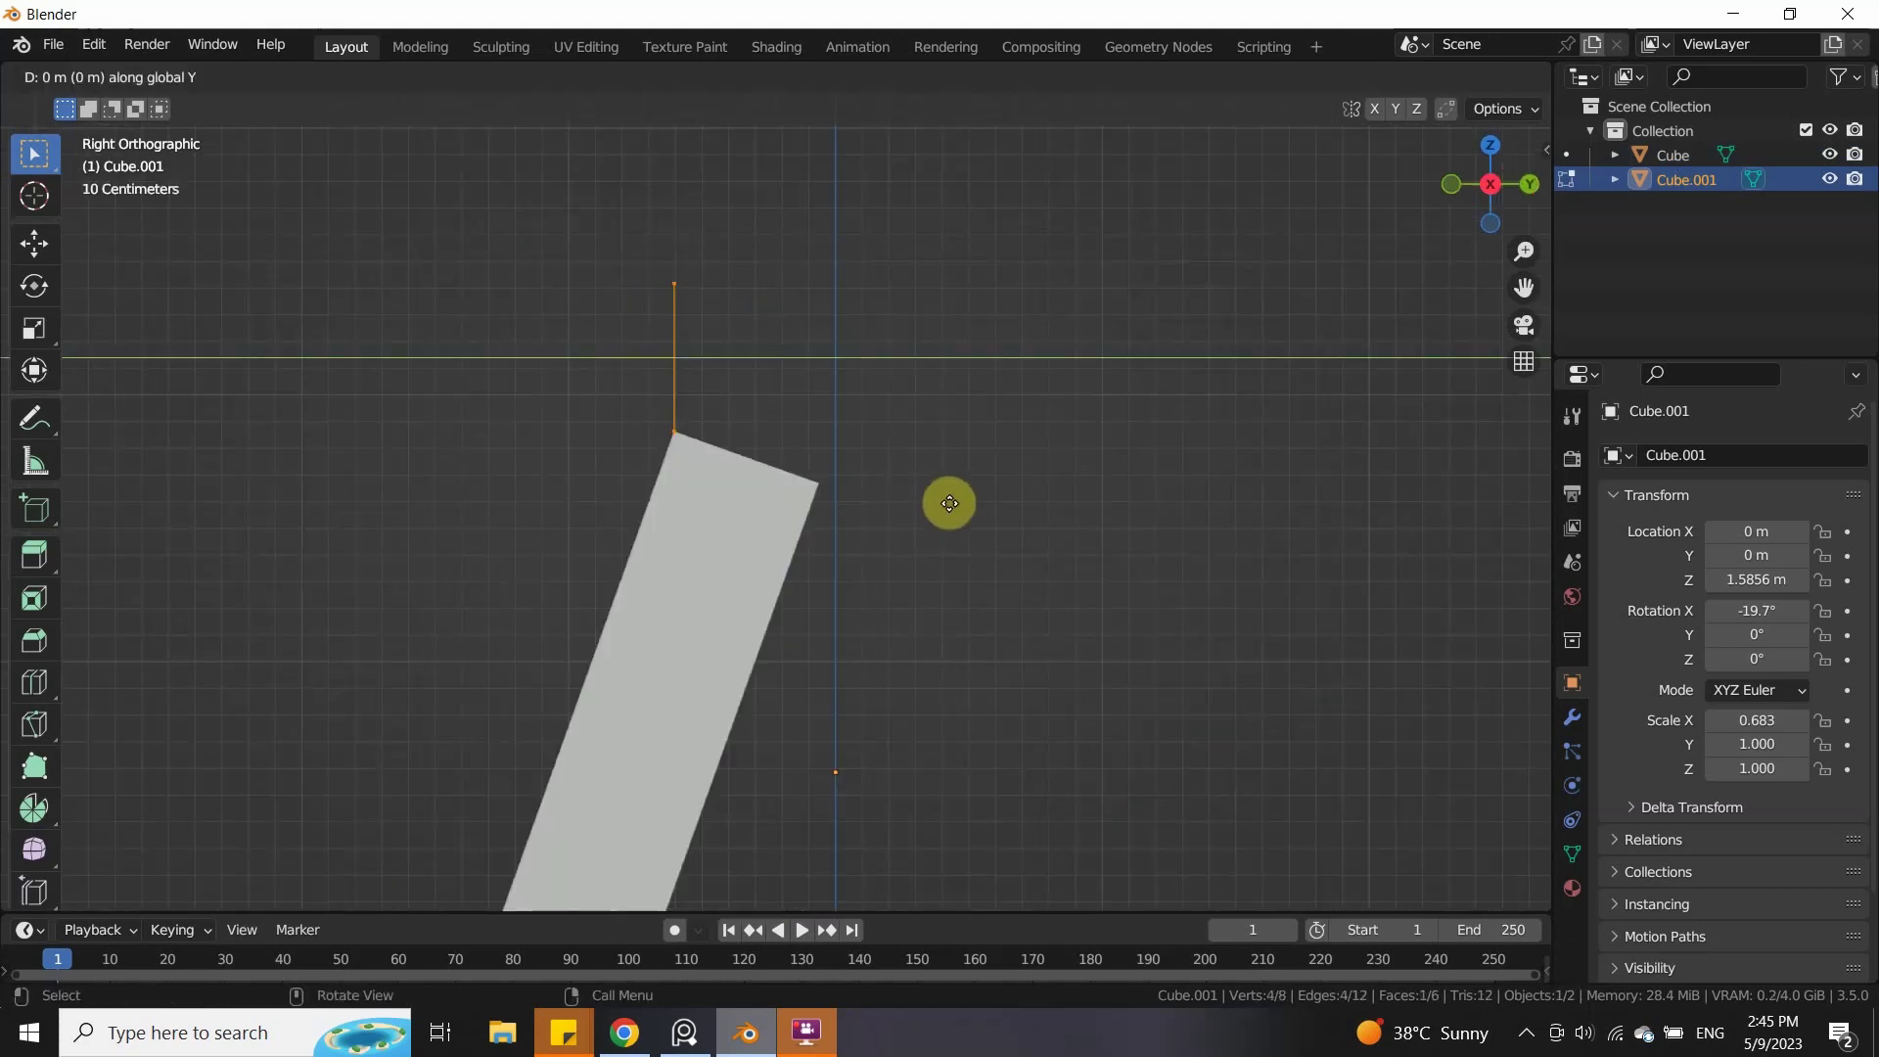
key("KP_1")
Step: Delete the rear face of the small upper block
middle_click_drag(1077, 499, 1099, 541)
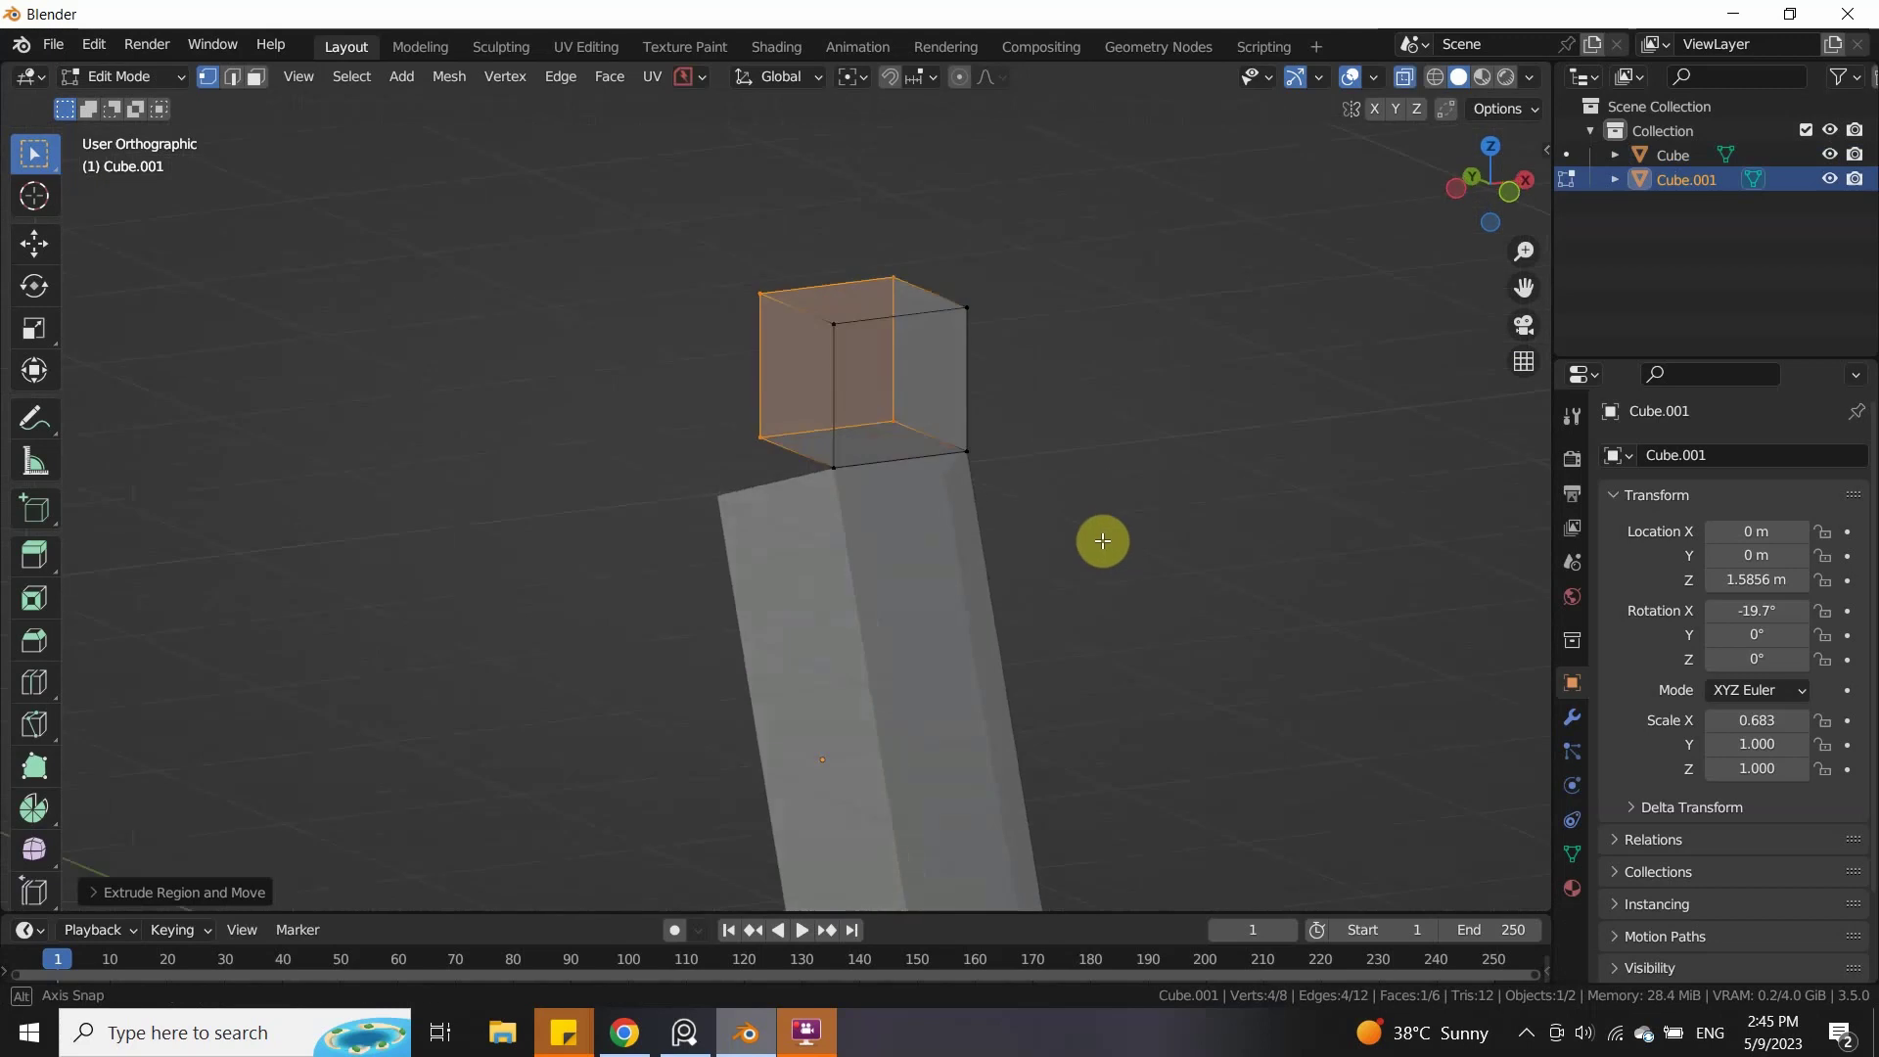
key("x")
left_click(989, 537)
key("2")
middle_click_drag(839, 520, 797, 490)
key("alt+z")
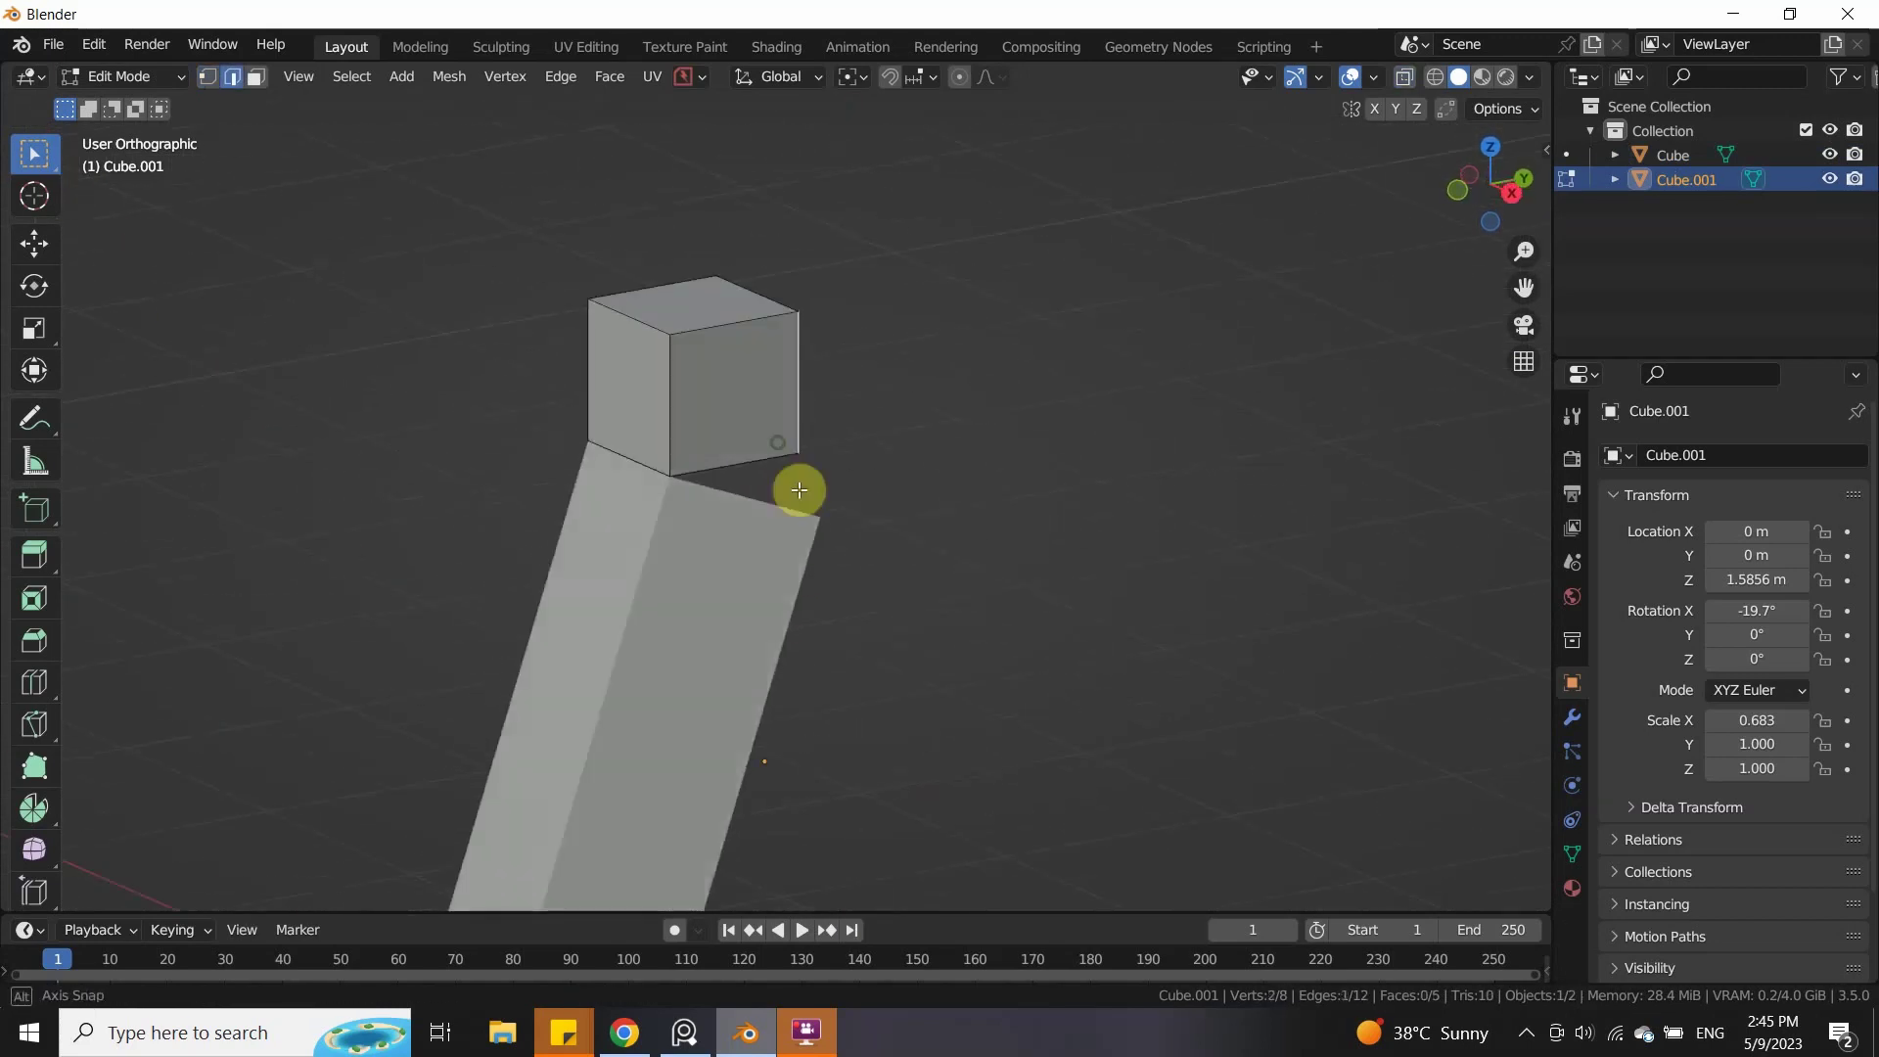
Step: Delete the top and bottom faces of the small upper block, keeping only its front and sides
key("3")
middle_click_drag(1096, 477, 864, 414)
left_click(953, 484)
middle_click_drag(953, 484, 964, 675)
left_click(876, 421, "shift")
key("x")
left_click(1011, 531)
Step: Scale the upper block's rear vertical edges along X by about 2.1 to flare its sides
key("Tab")
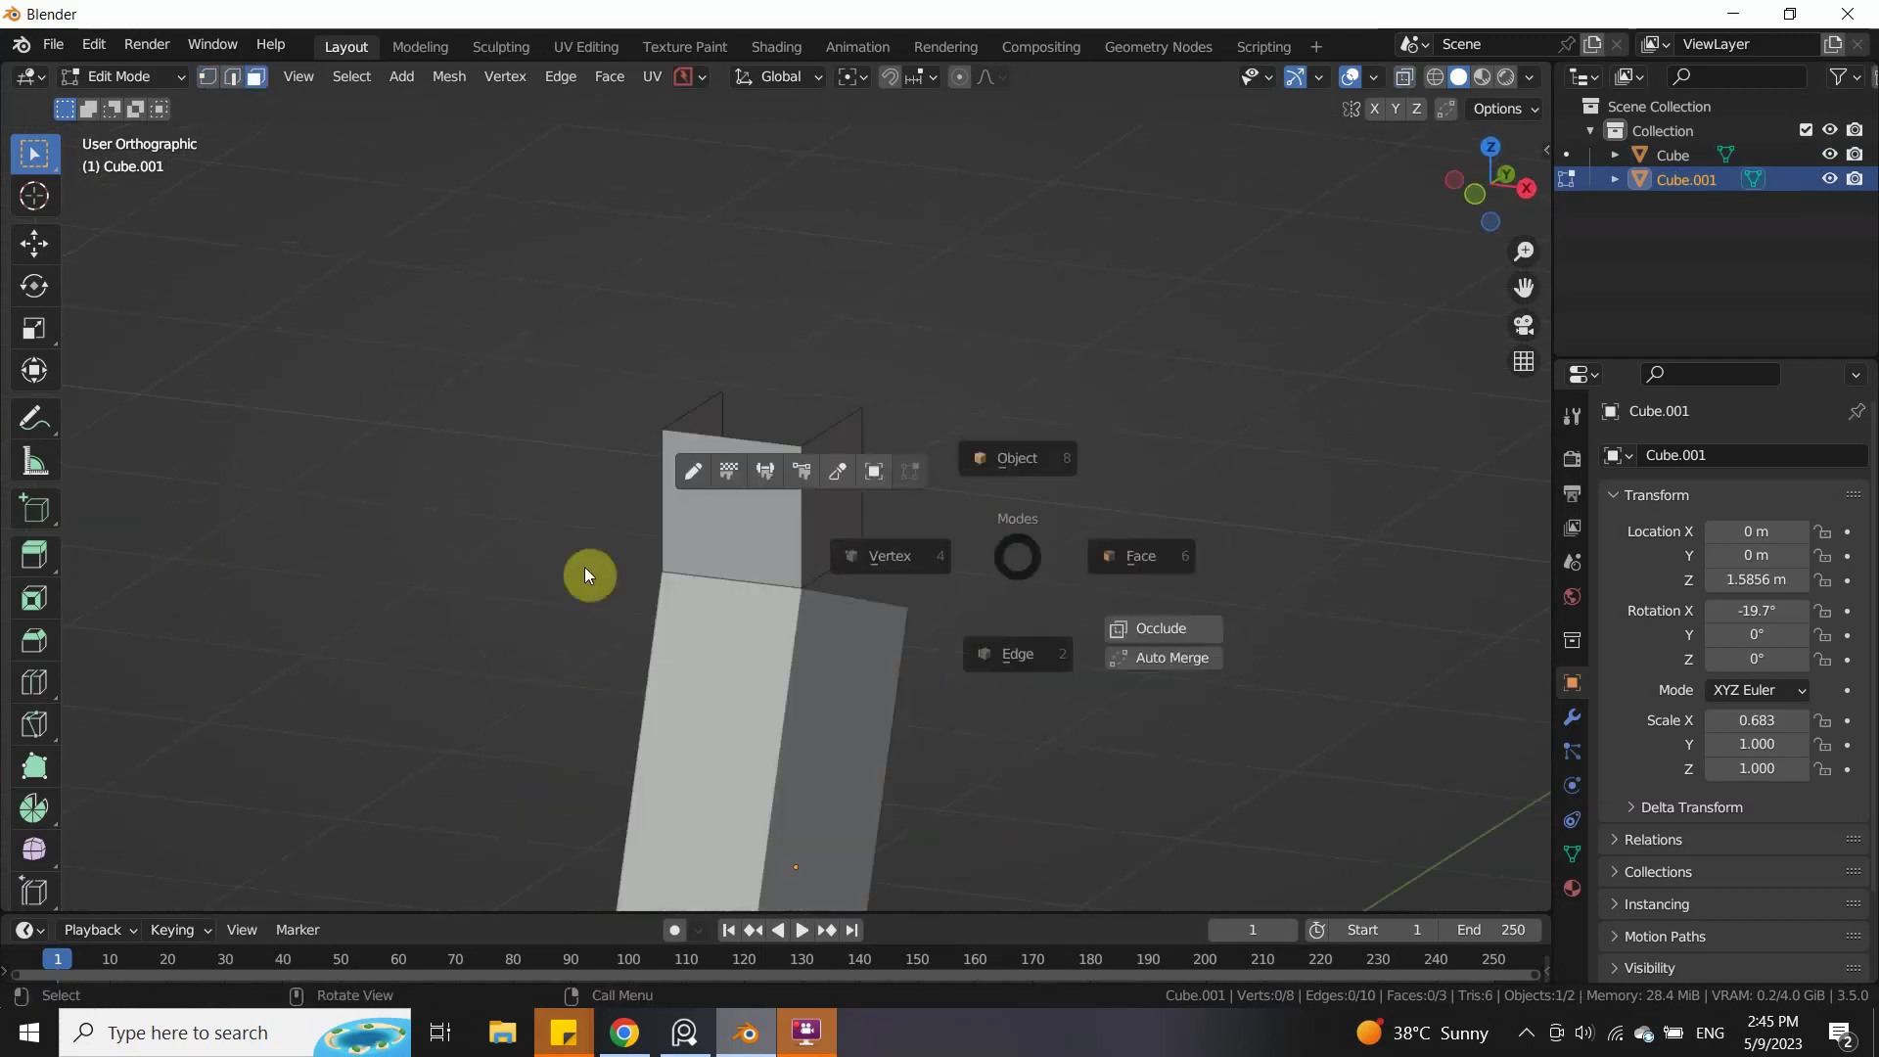
key("KP_3")
key("alt+z")
key("KP_1")
key("s")
key("x")
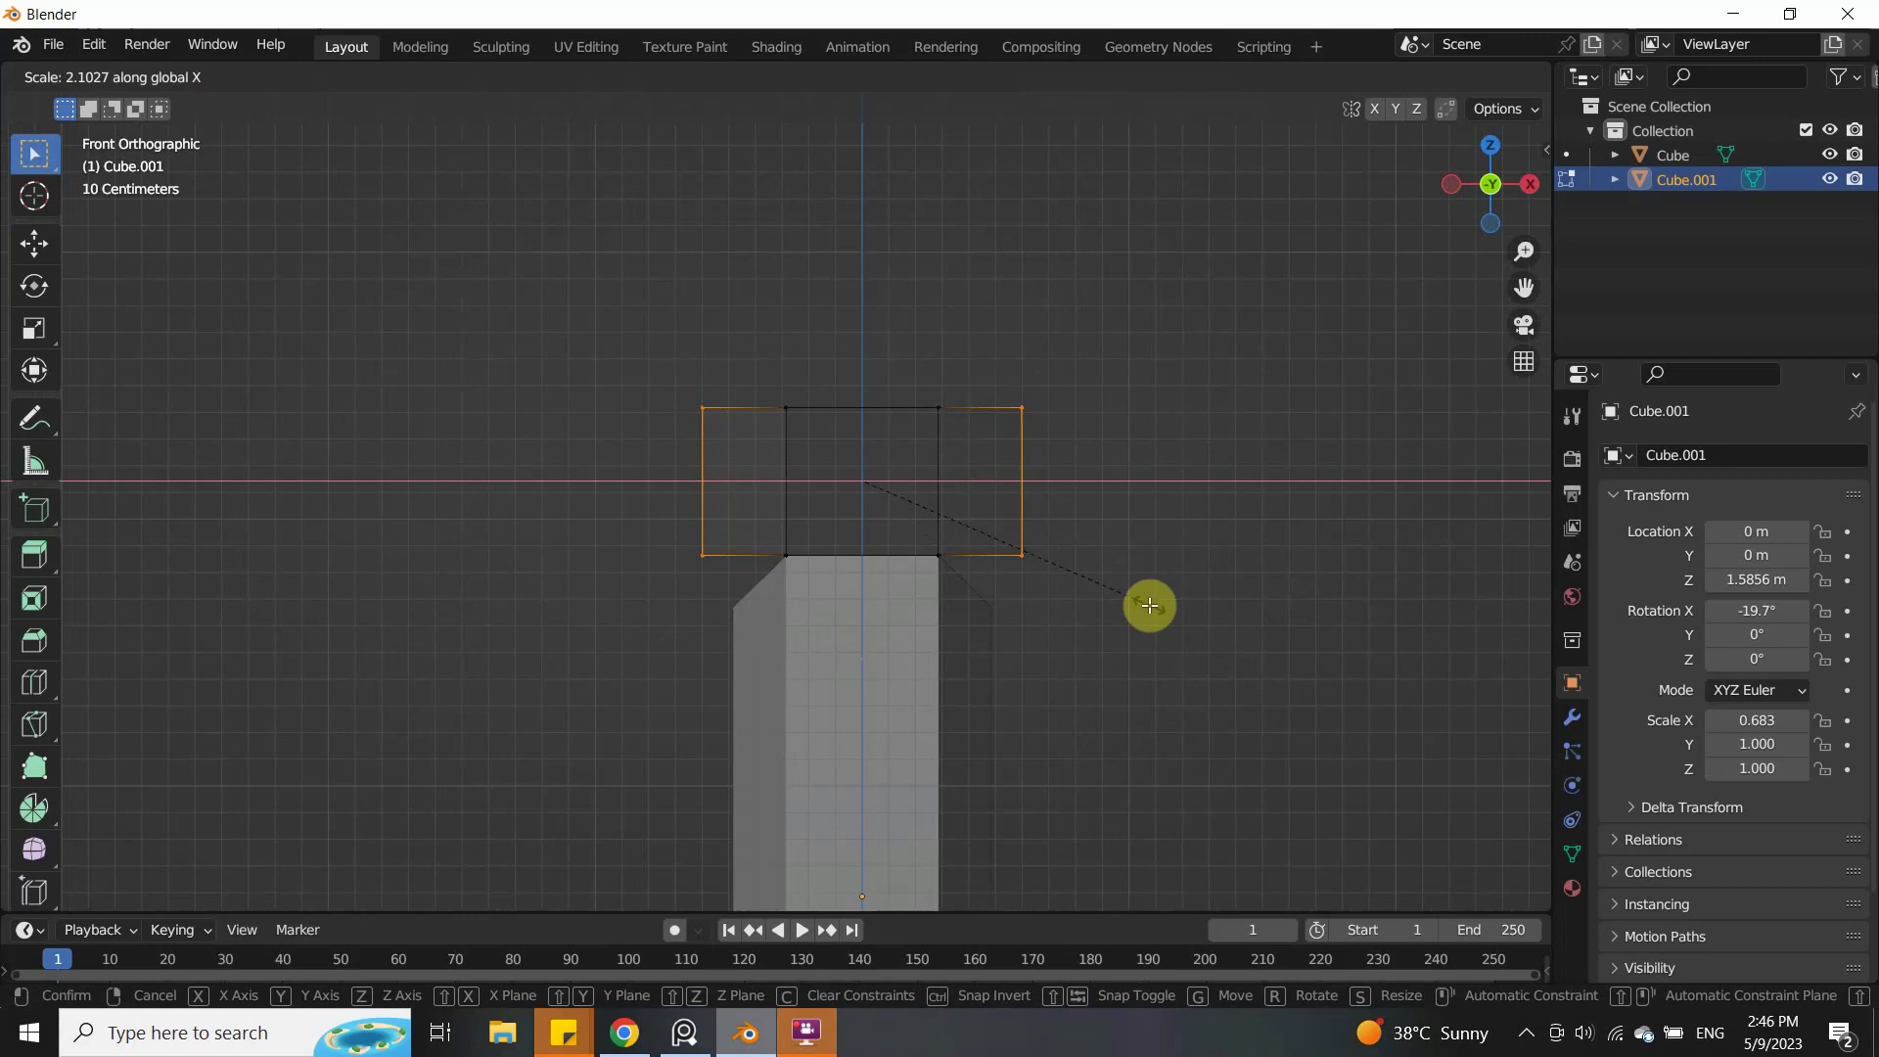
left_click(1150, 605)
Step: Narrow the upper block's flared rear edges slightly along X
scroll(1098, 575, "down", 3)
key("alt+z")
middle_click_drag(1098, 577, 1026, 597)
key("KP_1")
key("s")
key("x")
left_click(1192, 590)
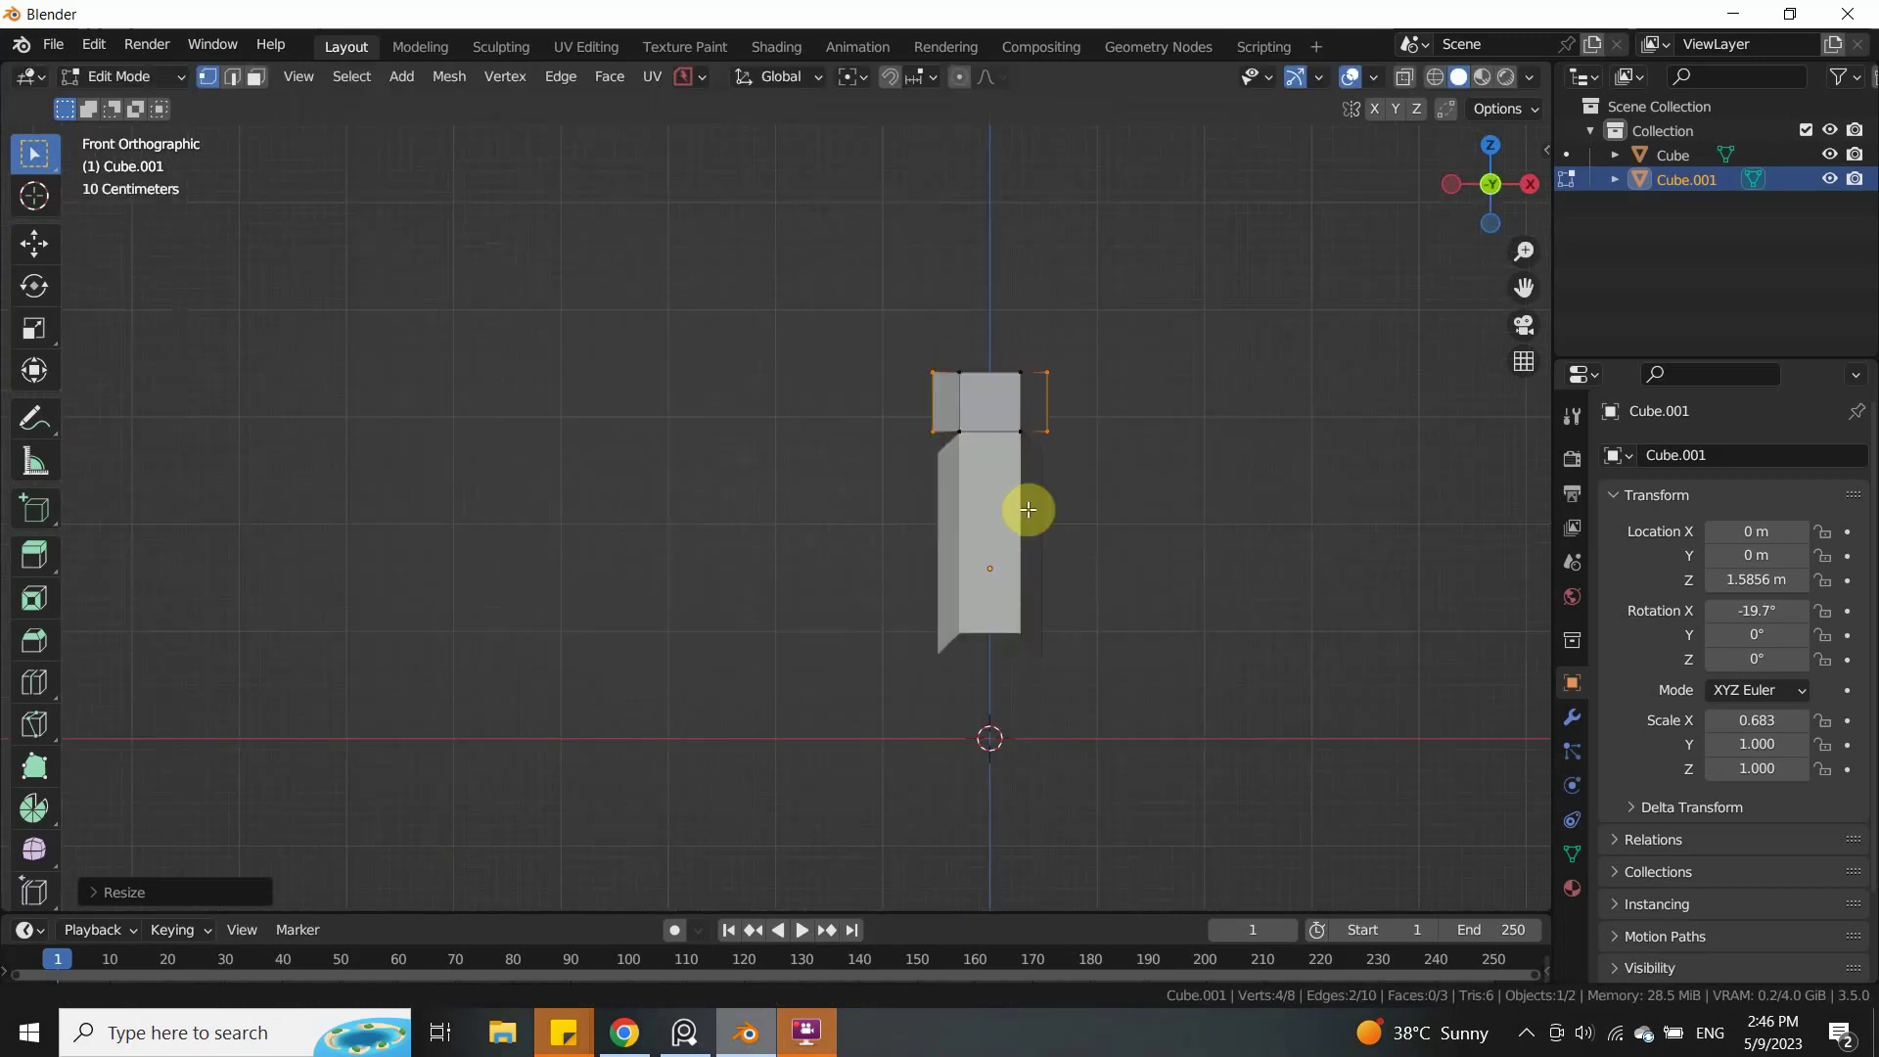
Step: Add a UV sphere, raise it to about Z 0.5944 m, and scale it to about 0.475
key("Tab")
key("shift+a")
mouse_move(1063, 517)
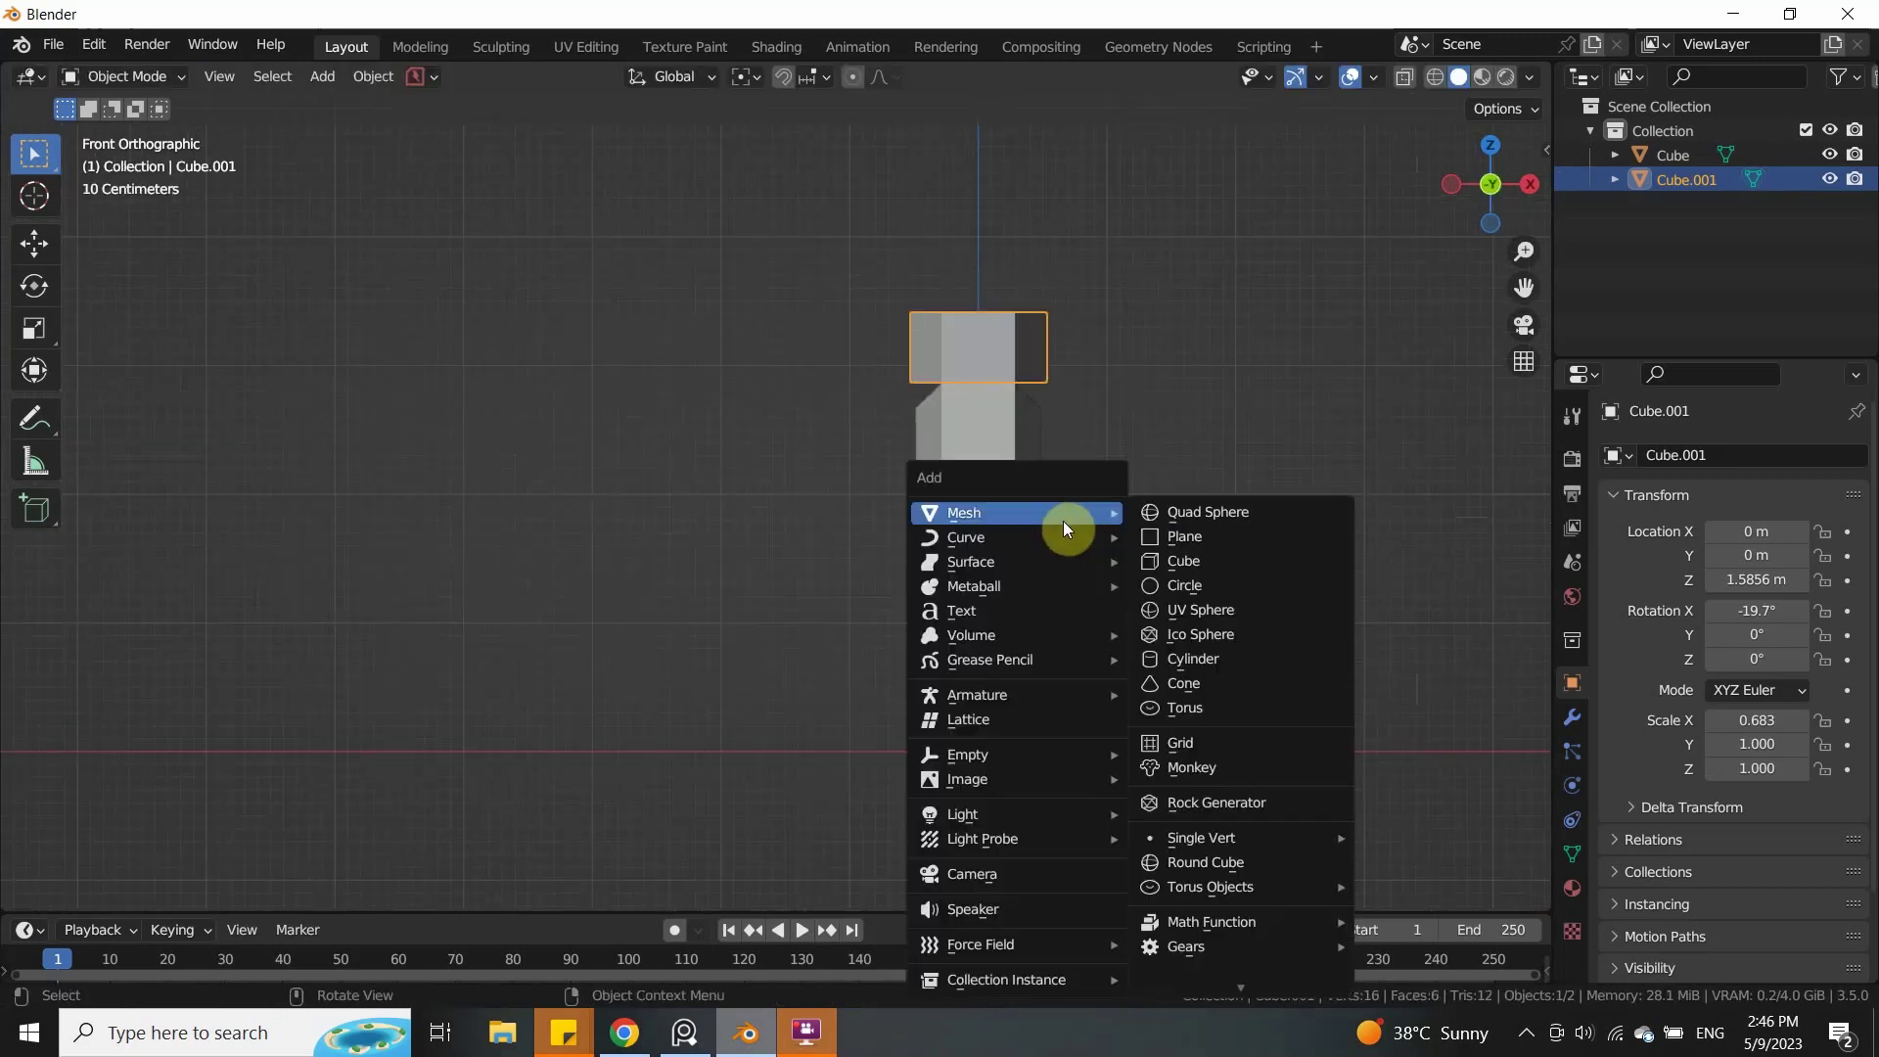
left_click(1206, 616)
key("g")
key("z")
left_click(1145, 655)
key("s")
left_click(1144, 682)
Step: Move the sphere along Y to about -1.1091 m, at the lower end of the tilted block
key("KP_3")
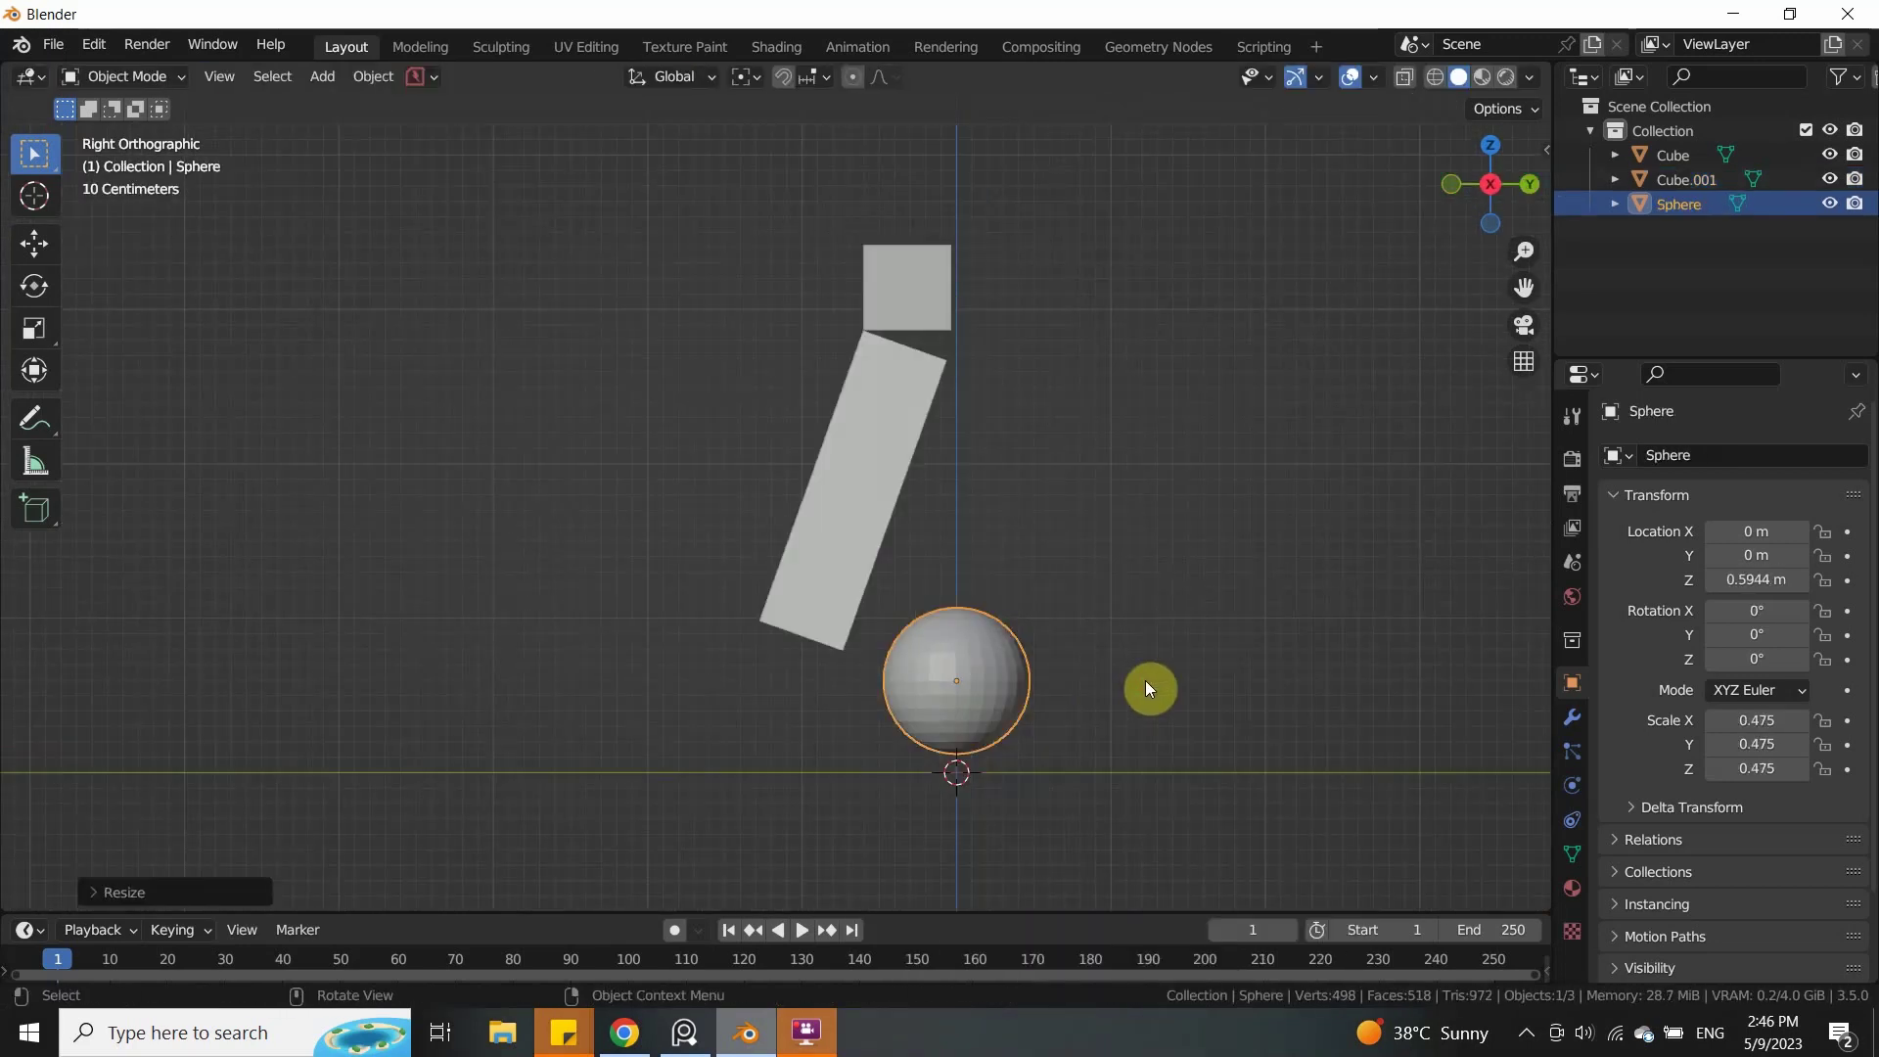
key("g")
key("y")
left_click(955, 665)
middle_click_drag(953, 650, 949, 644)
Step: Scale the sphere uniformly to about 0.601 and shift it along Y to about -1.0457 m
key("KP_1")
key("s")
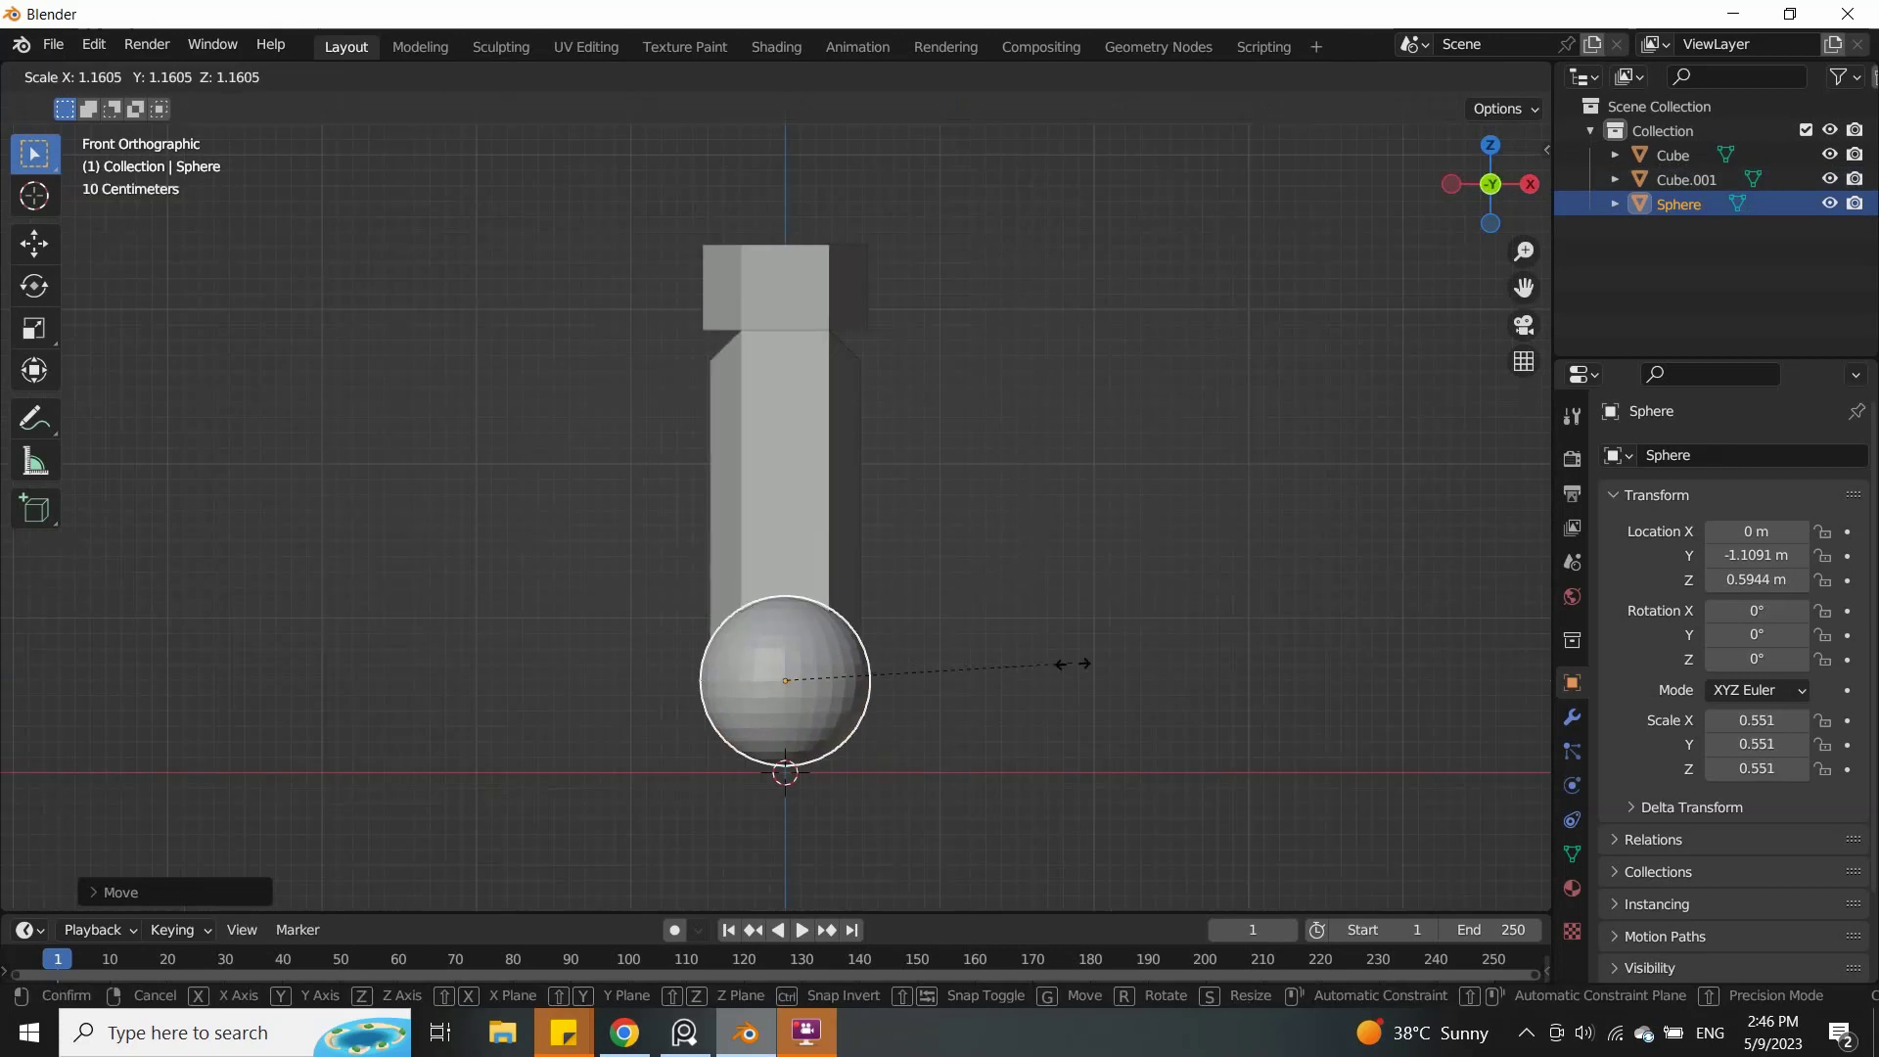
left_click(1095, 667)
key("KP_3")
key("g")
key("y")
left_click(855, 554)
Step: Duplicate the sphere along X to about 1.1134 m and scale the copy along X to about 0.424
key("KP_1")
scroll(954, 548, "down", 2)
key("shift+d")
key("x")
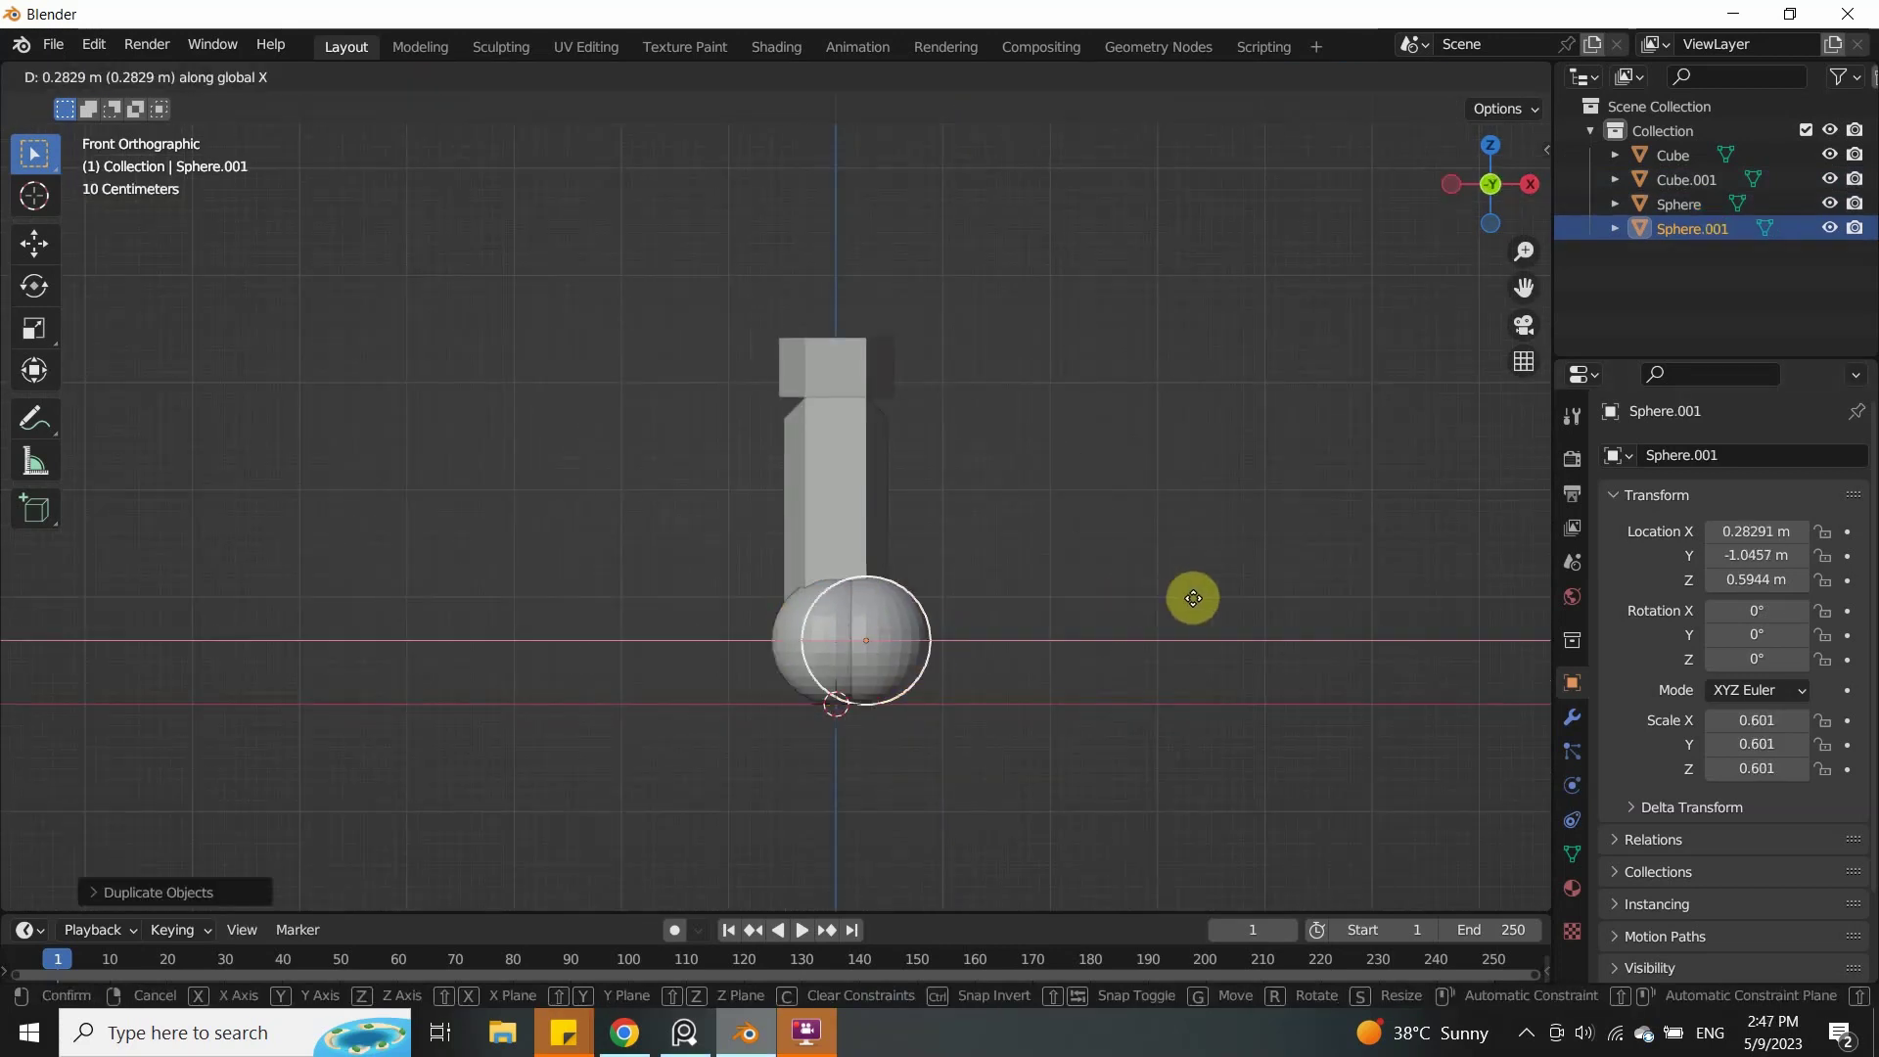
left_click(1256, 611)
key("s")
key("x")
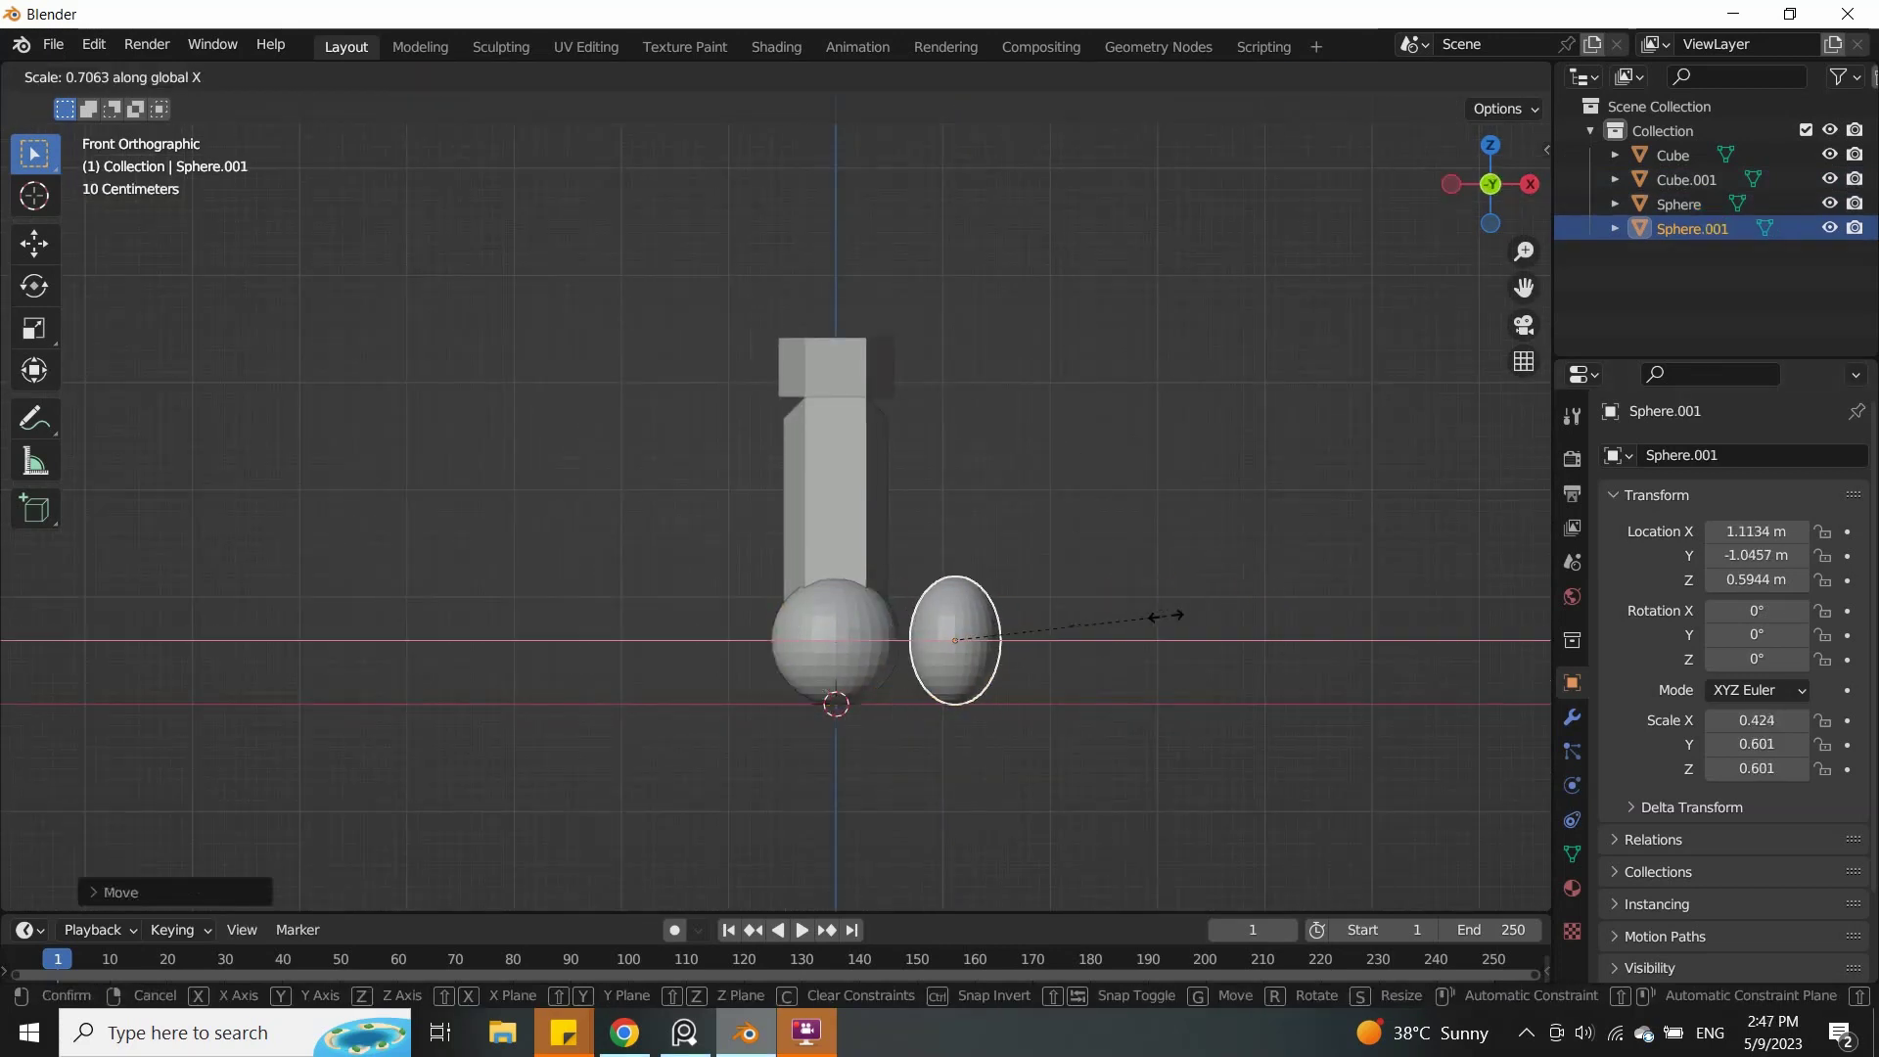
left_click(1166, 615)
Step: Move the duplicate sphere along X to about 0.7458 m and rotate it about -21.6° around Z
key("KP_7")
scroll(1059, 625, "up", 2)
key("g")
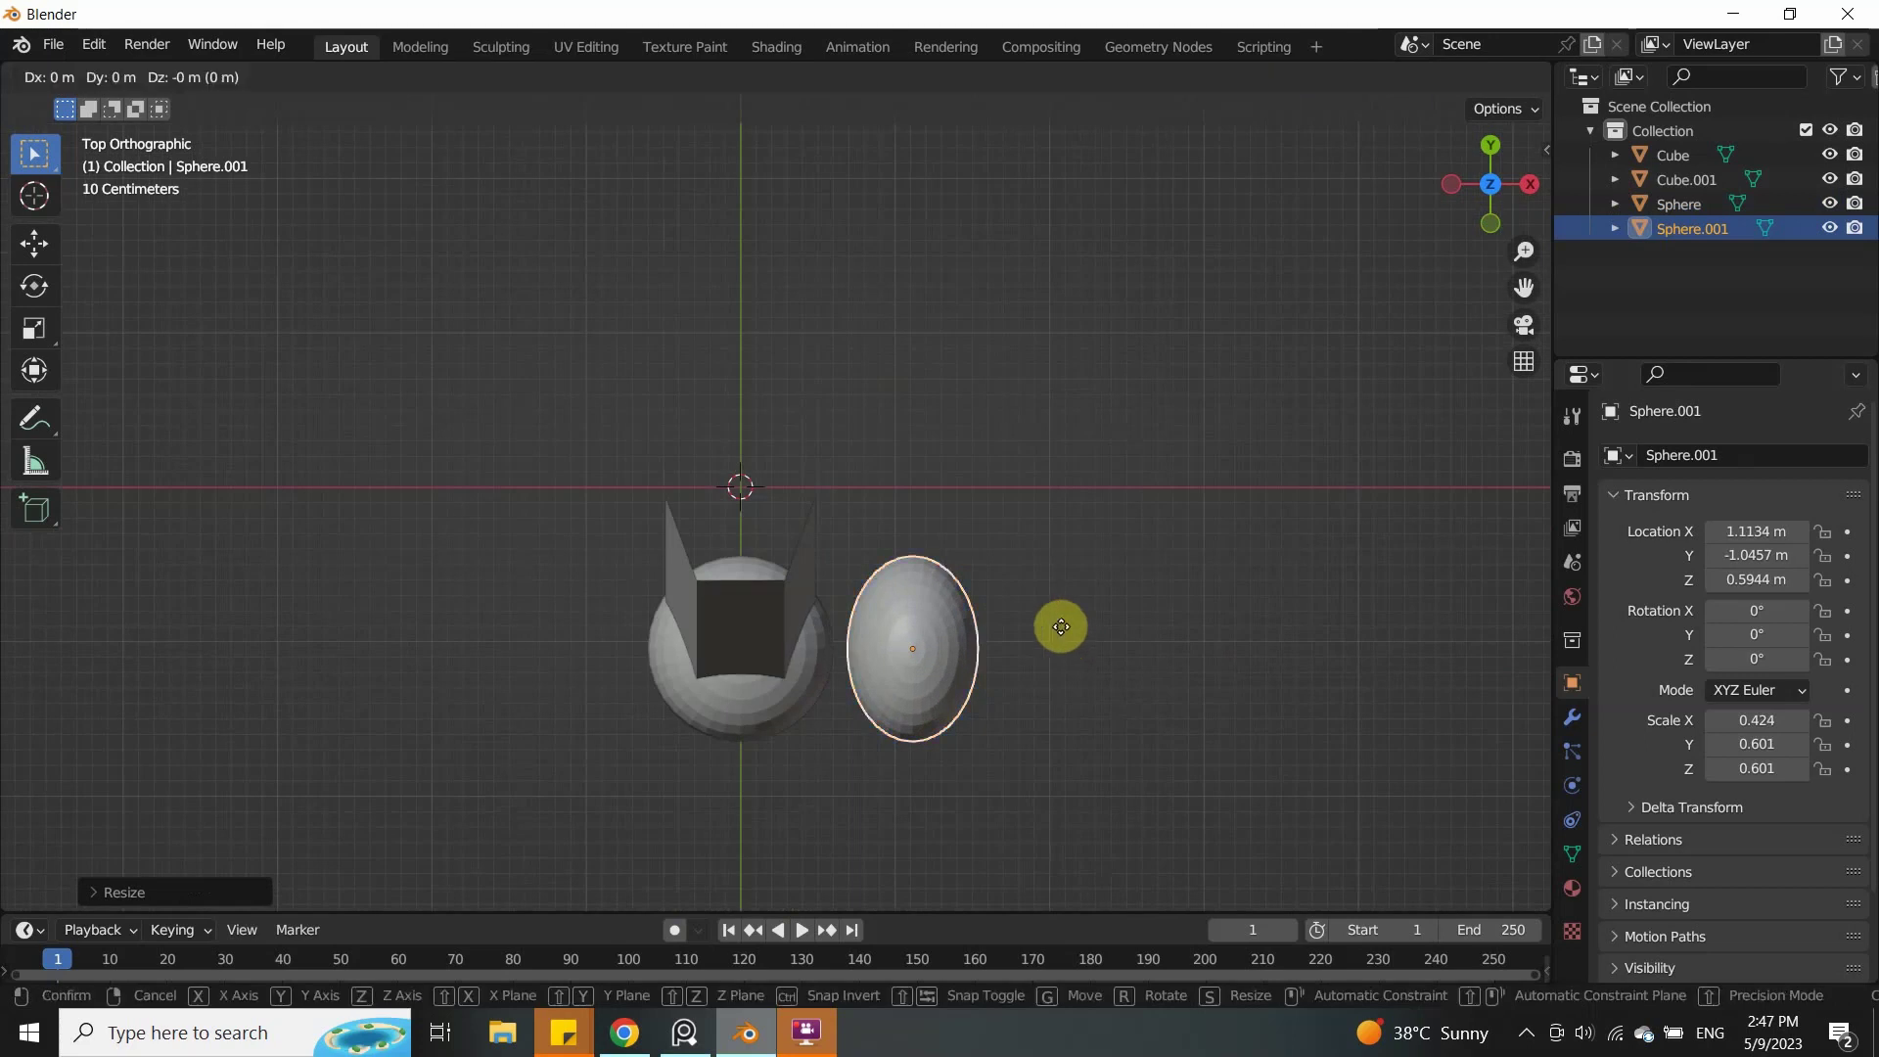
key("x")
left_click(1004, 626)
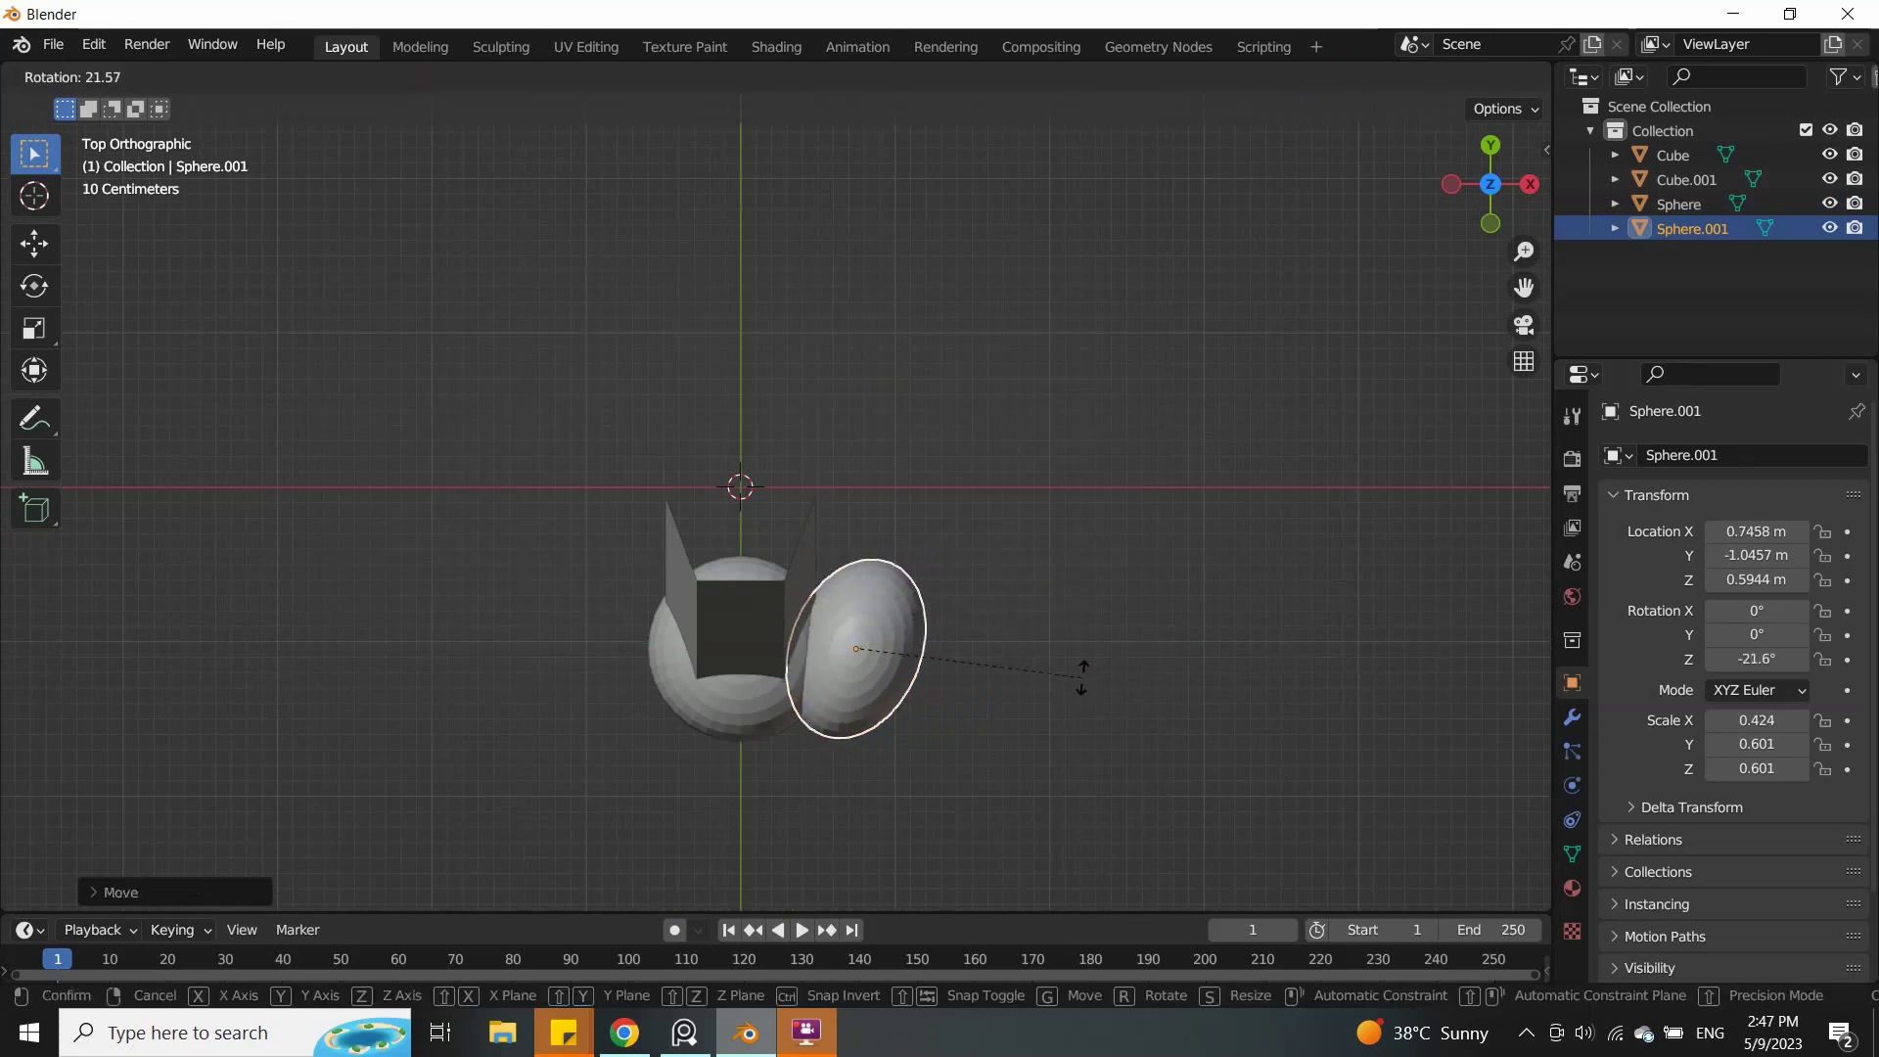
Step: Scale the side sphere along Z to about 0.459 and lower it to about Z 0.46131 m
key("KP_1")
key("KP_3")
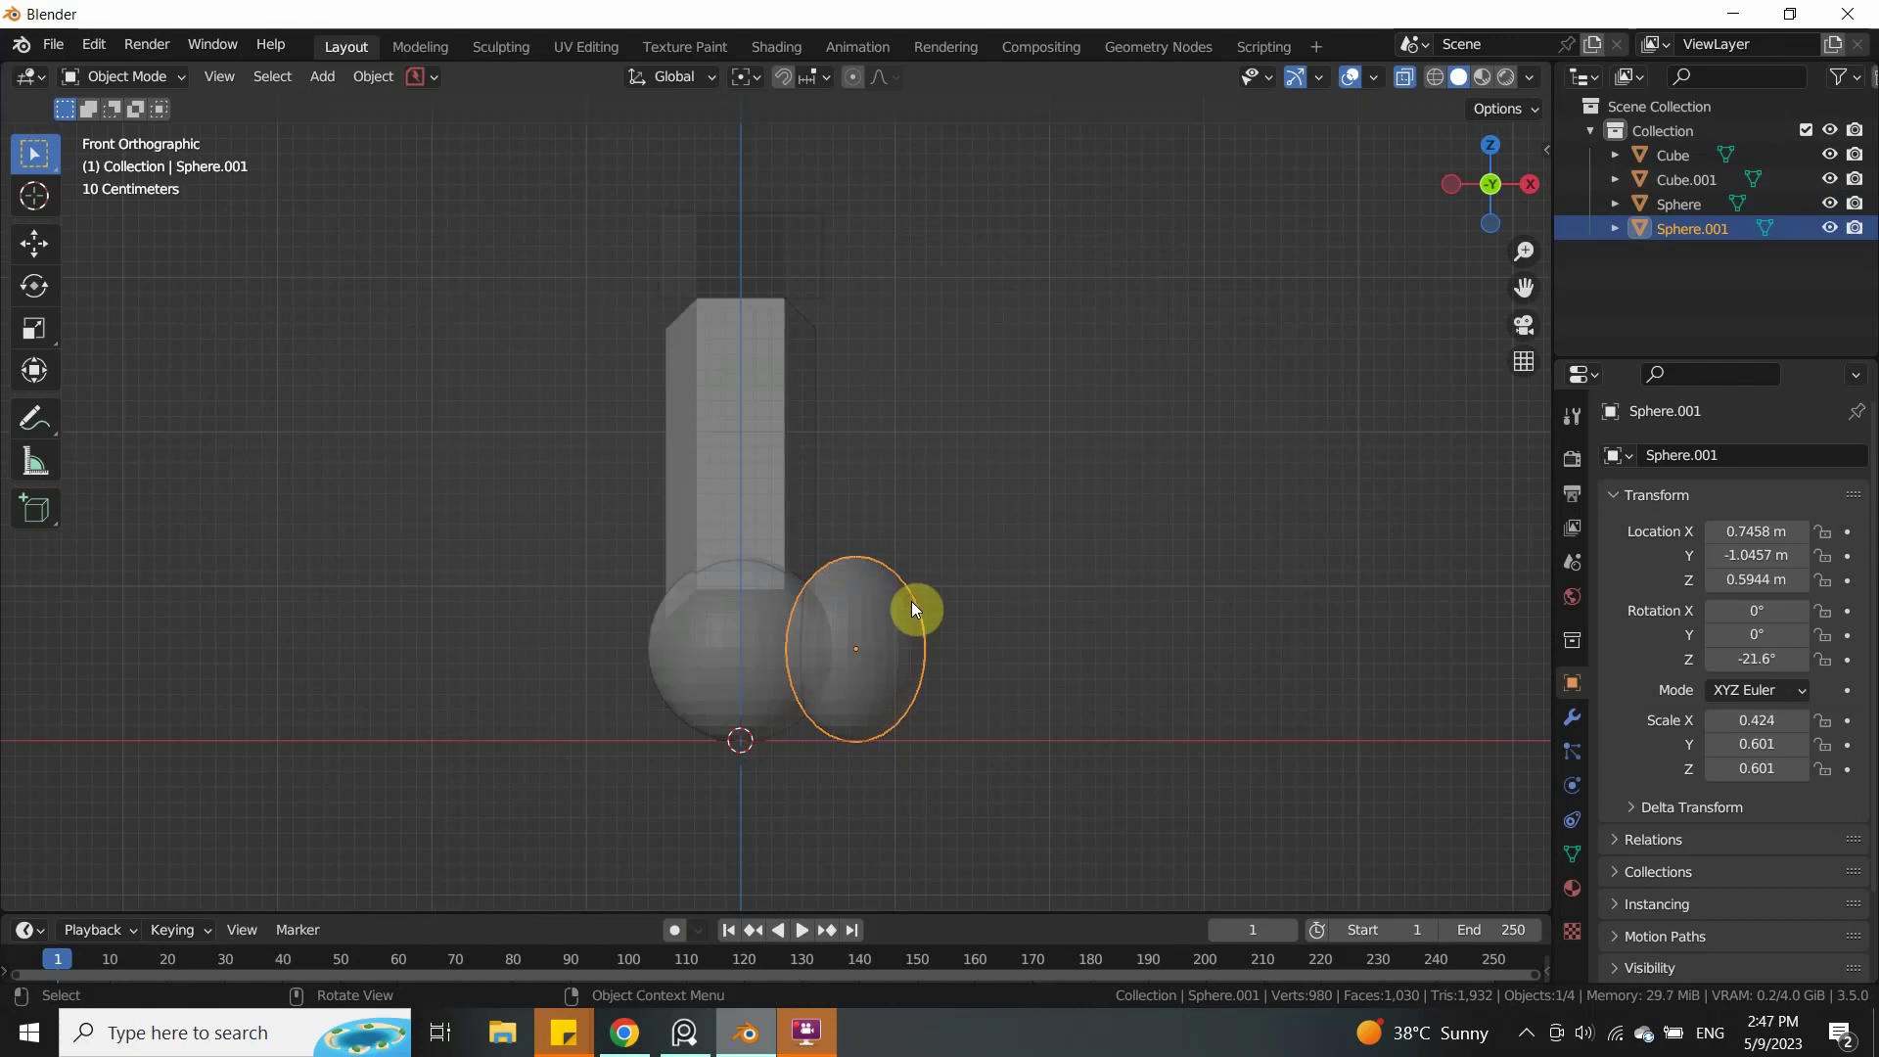
left_click(1095, 610)
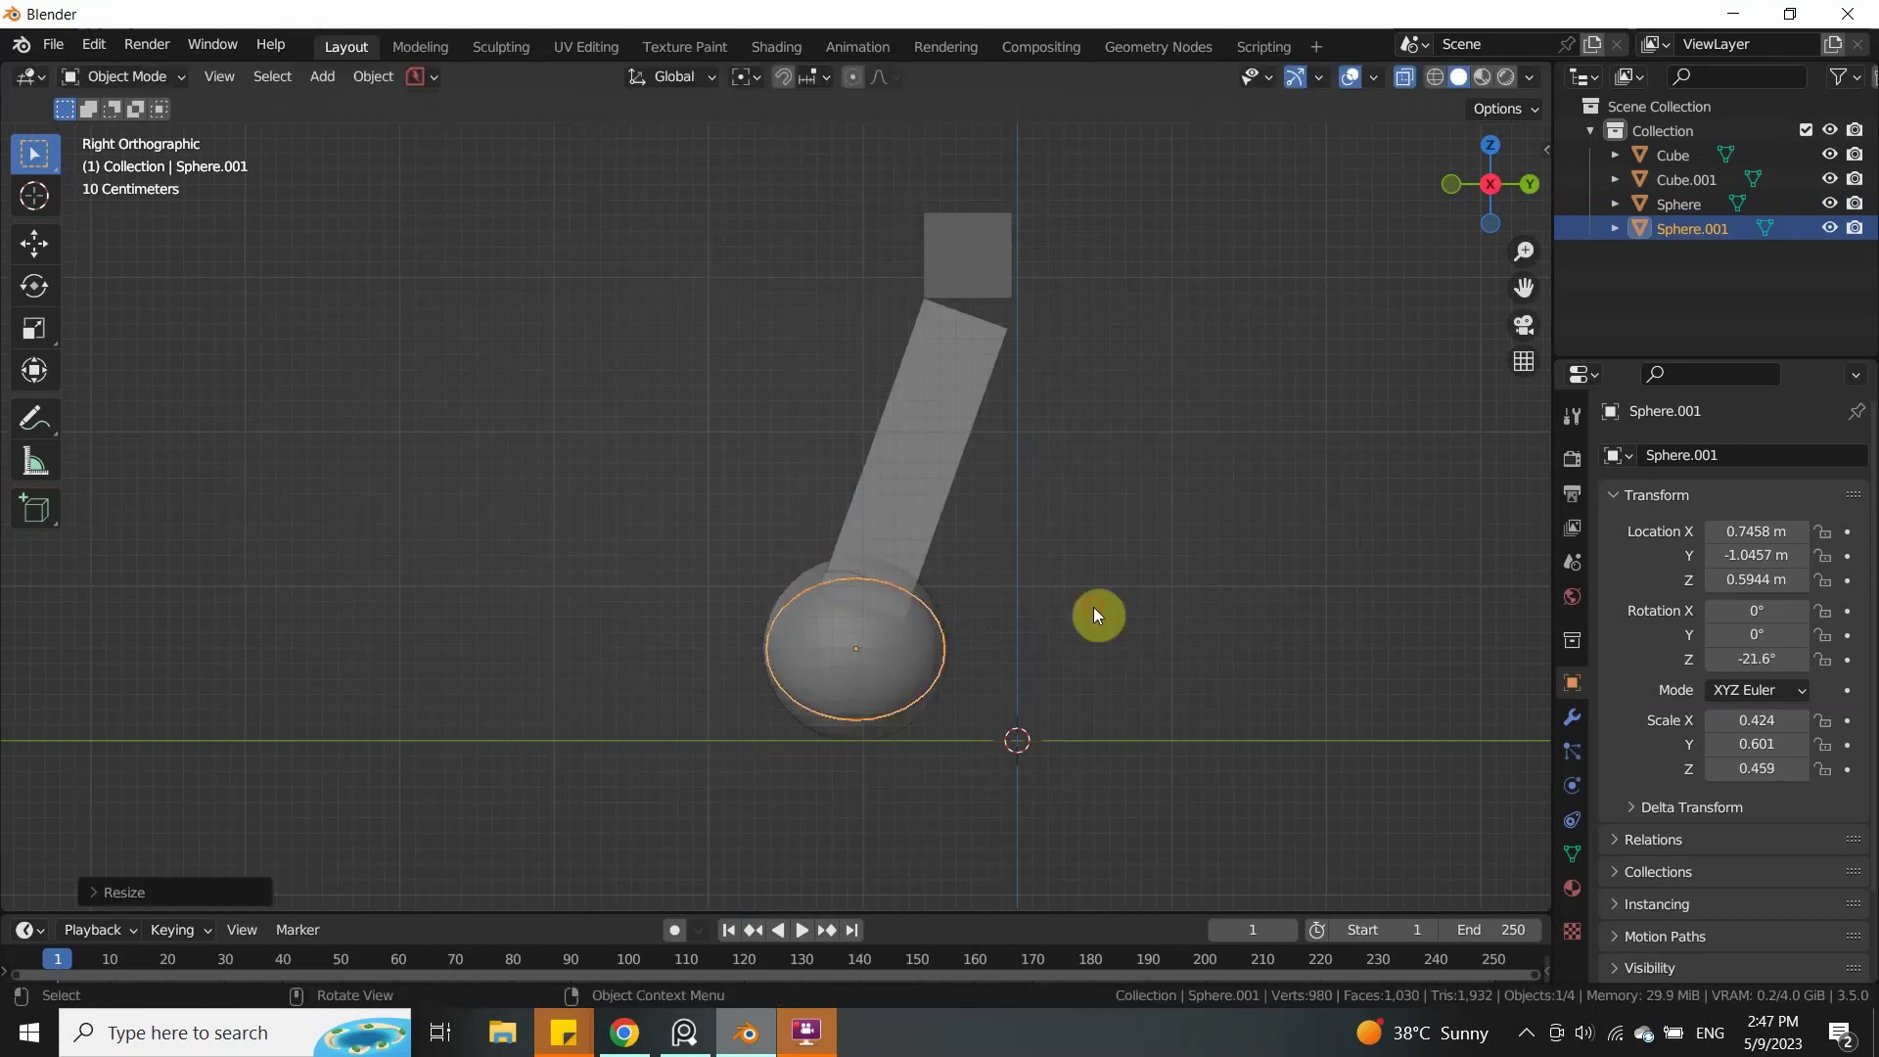
key("g")
key("z")
left_click(1099, 626)
Step: Scale the side sphere along Y to about 0.511 and move it along Y to about -0.919 m
mouse_move(1099, 627)
middle_mouse_down()
mouse_move(1154, 637)
mouse_move(1130, 636)
middle_mouse_up()
key("KP_3")
key("s")
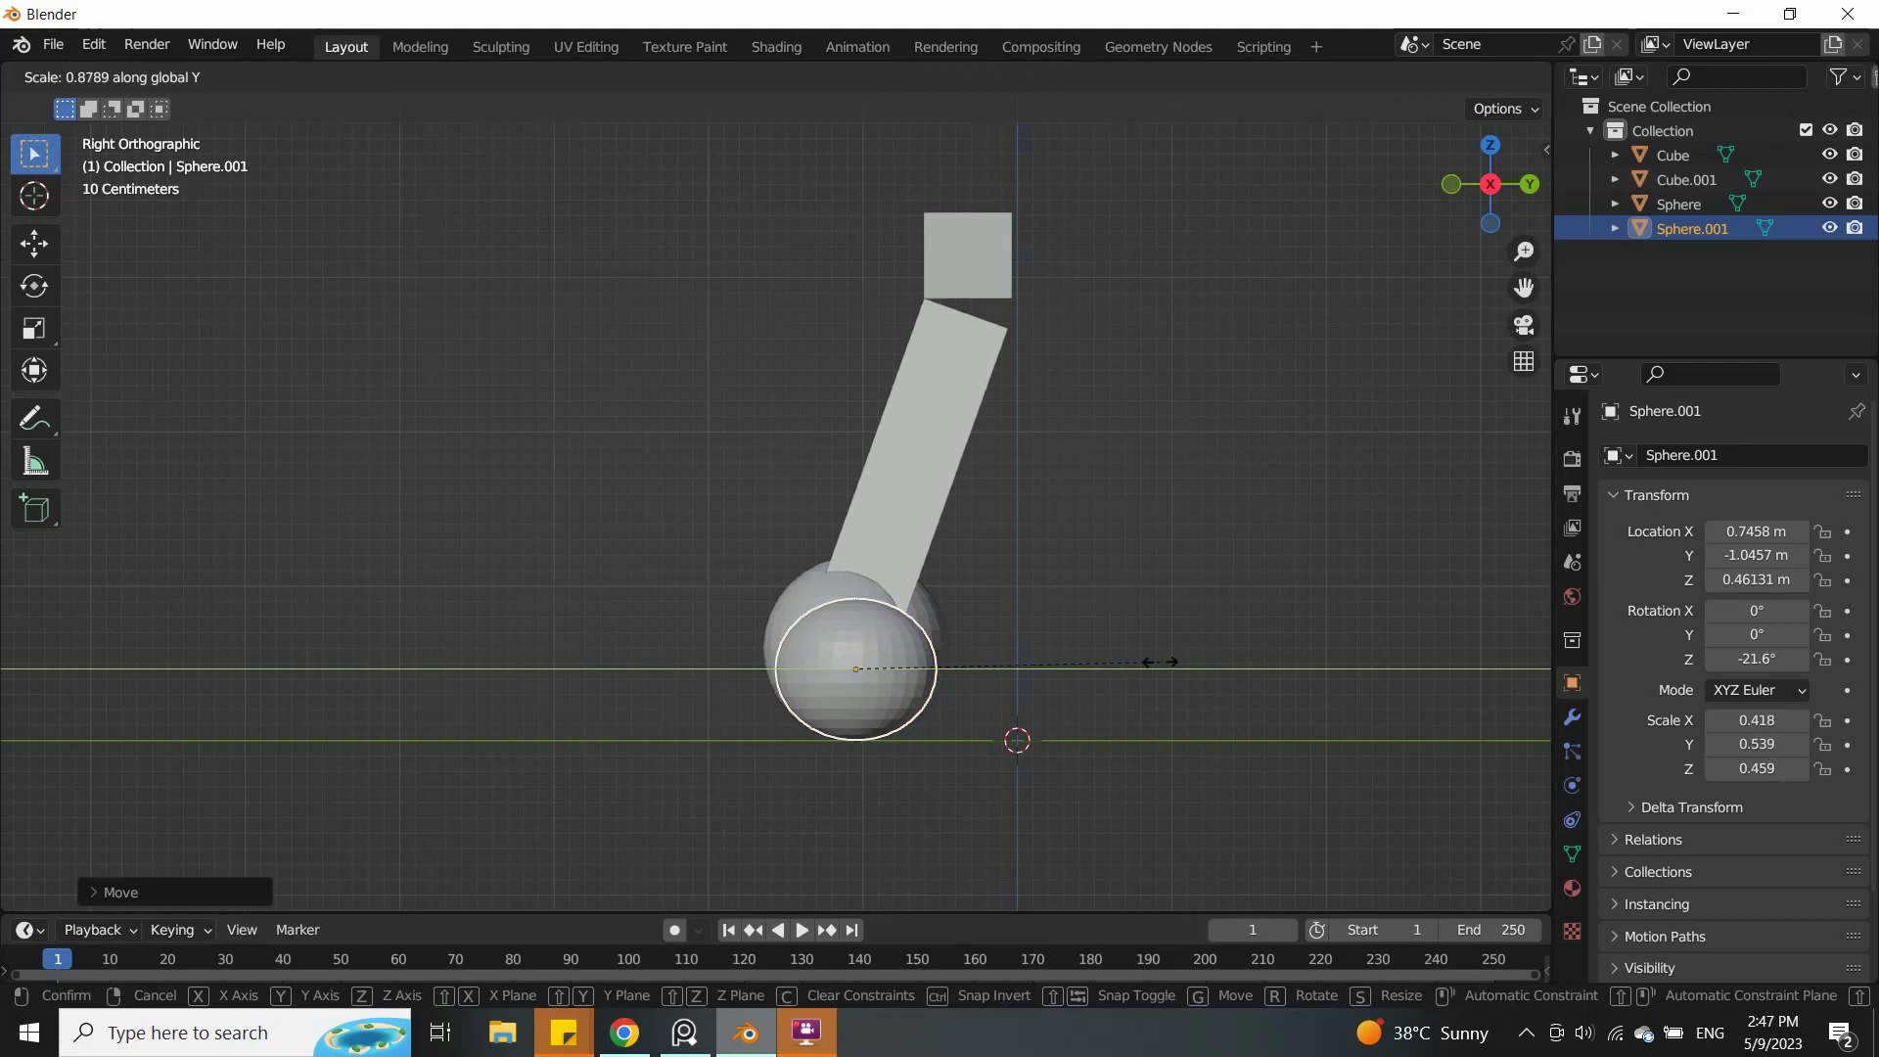
left_click(1161, 662)
middle_click_drag(939, 627, 1059, 689)
key("KP_1")
middle_click_drag(1143, 607, 1089, 615)
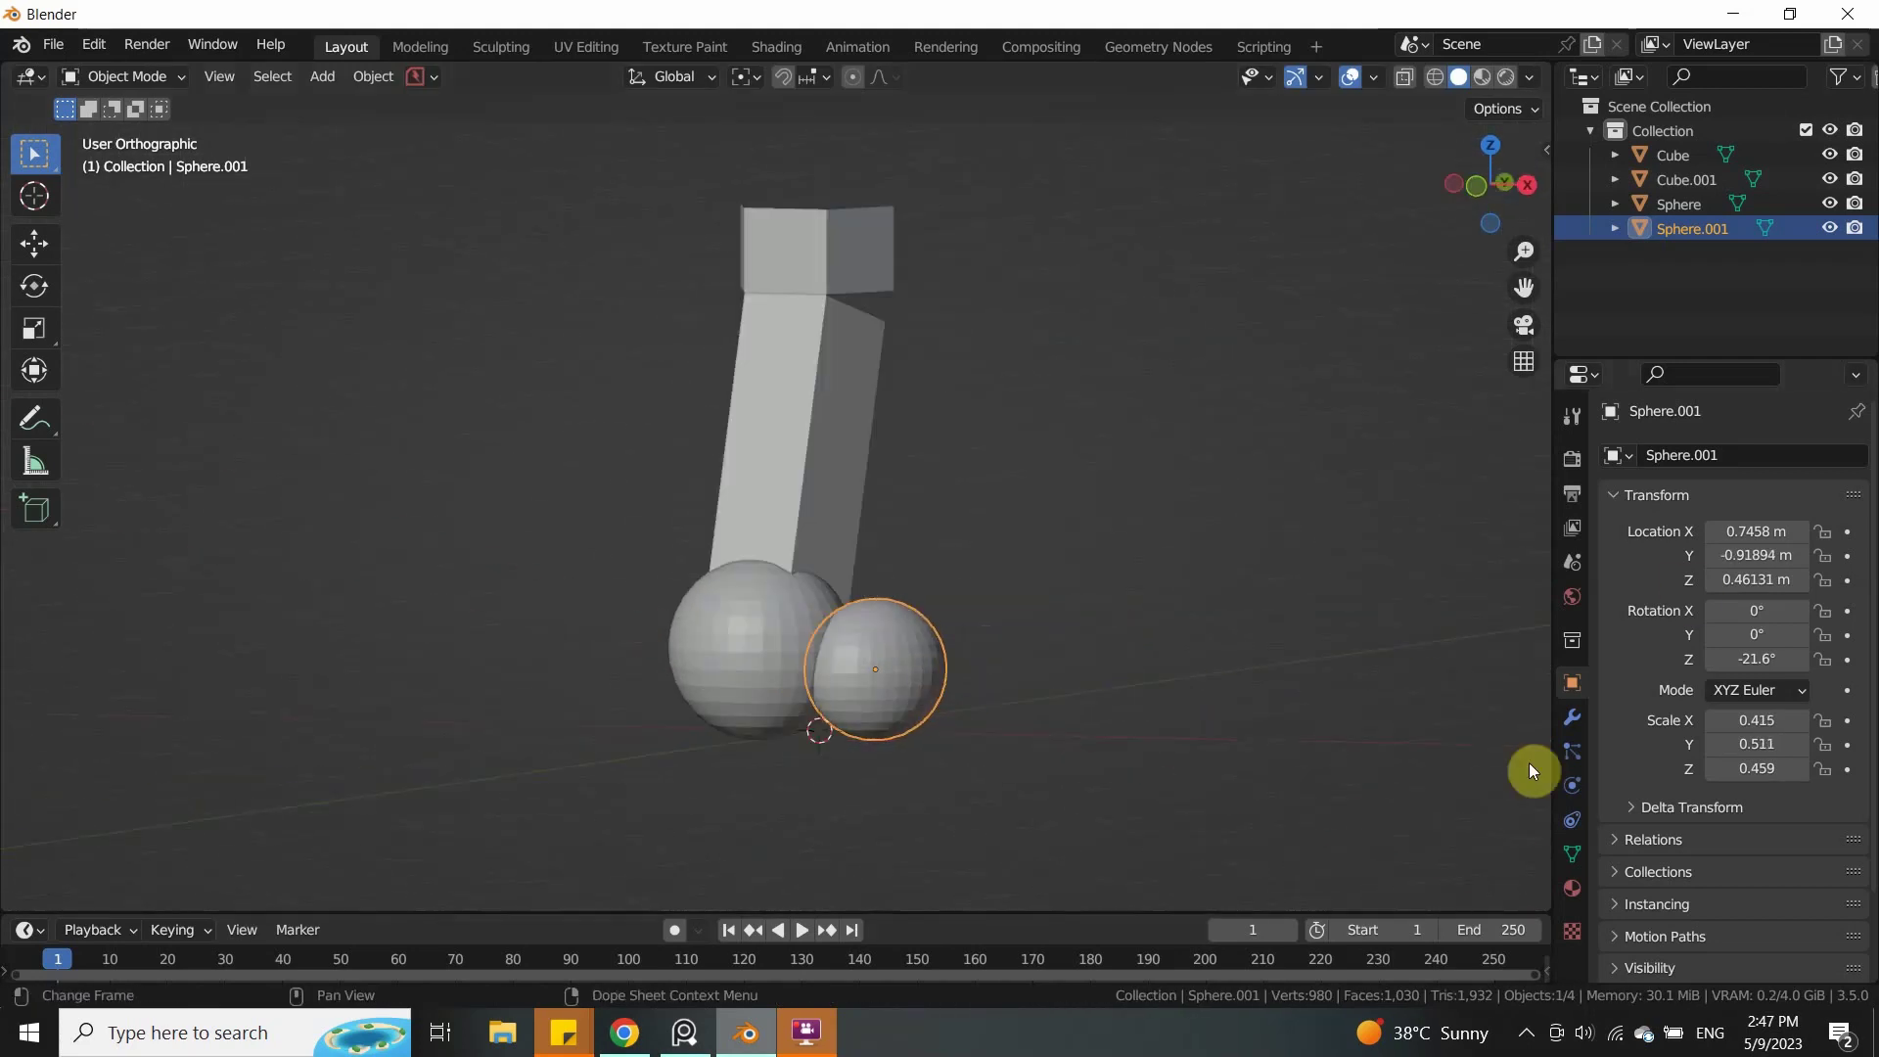
Step: Add a Mirror modifier on X to the side sphere, using the central sphere as the mirror object
left_click(1571, 717)
left_click(1707, 458)
left_click(1405, 738)
middle_click_drag(1057, 705, 982, 697)
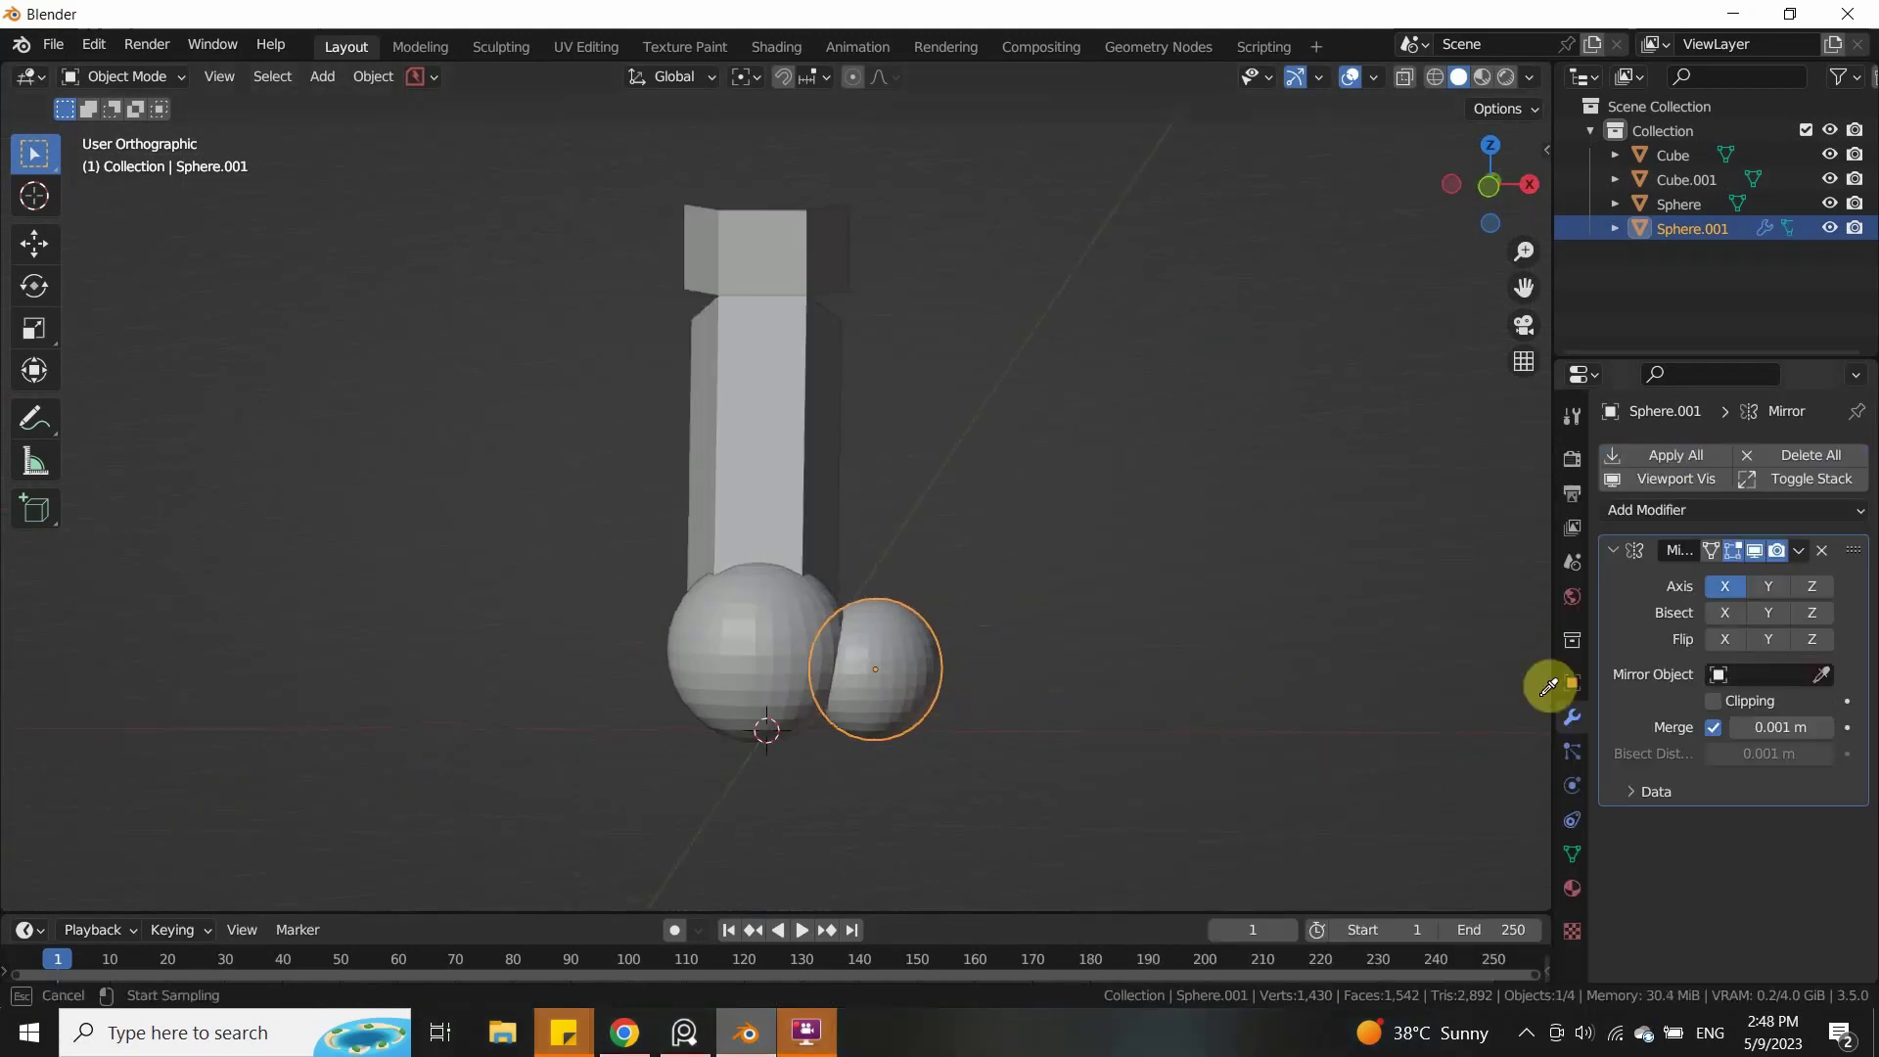
left_click(753, 648)
middle_click_drag(831, 666, 838, 611)
key("KP_1")
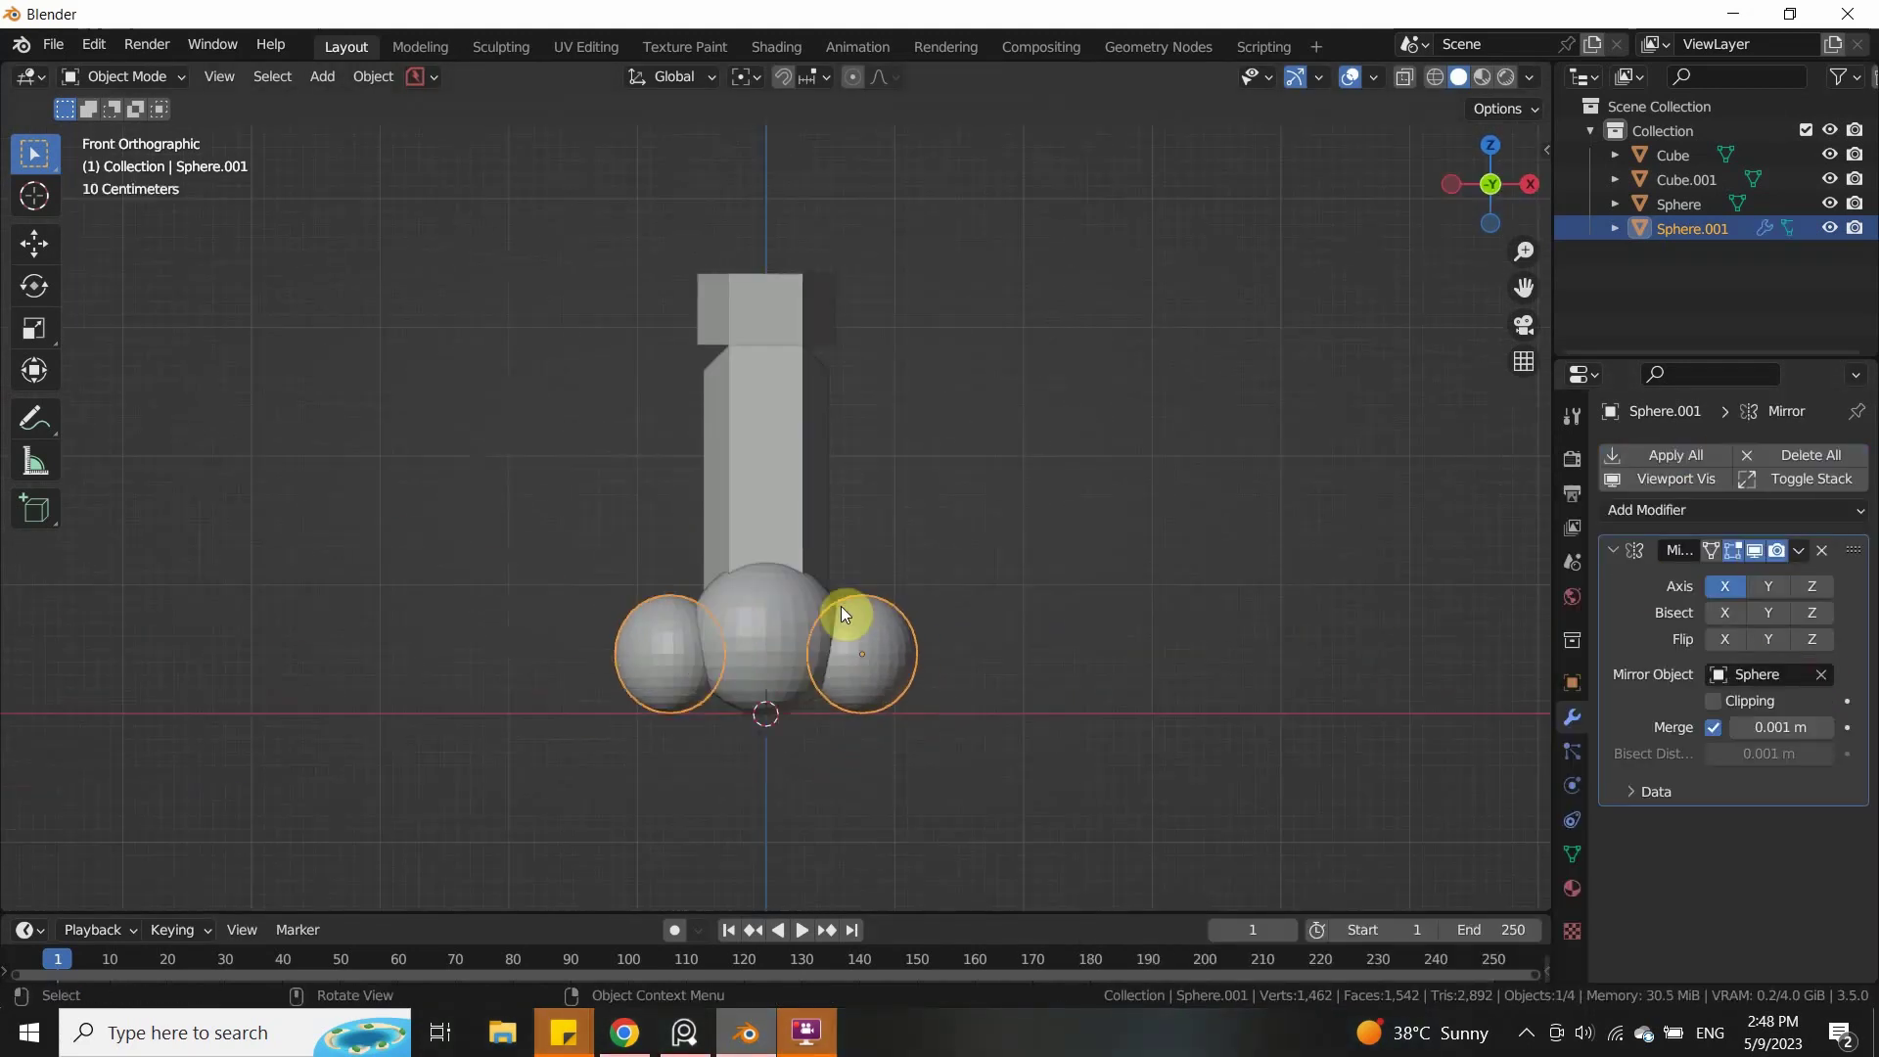
Step: Give the side spheres a new material with a red viewport display color
left_click(1573, 890)
scroll(1664, 744, "down", 15)
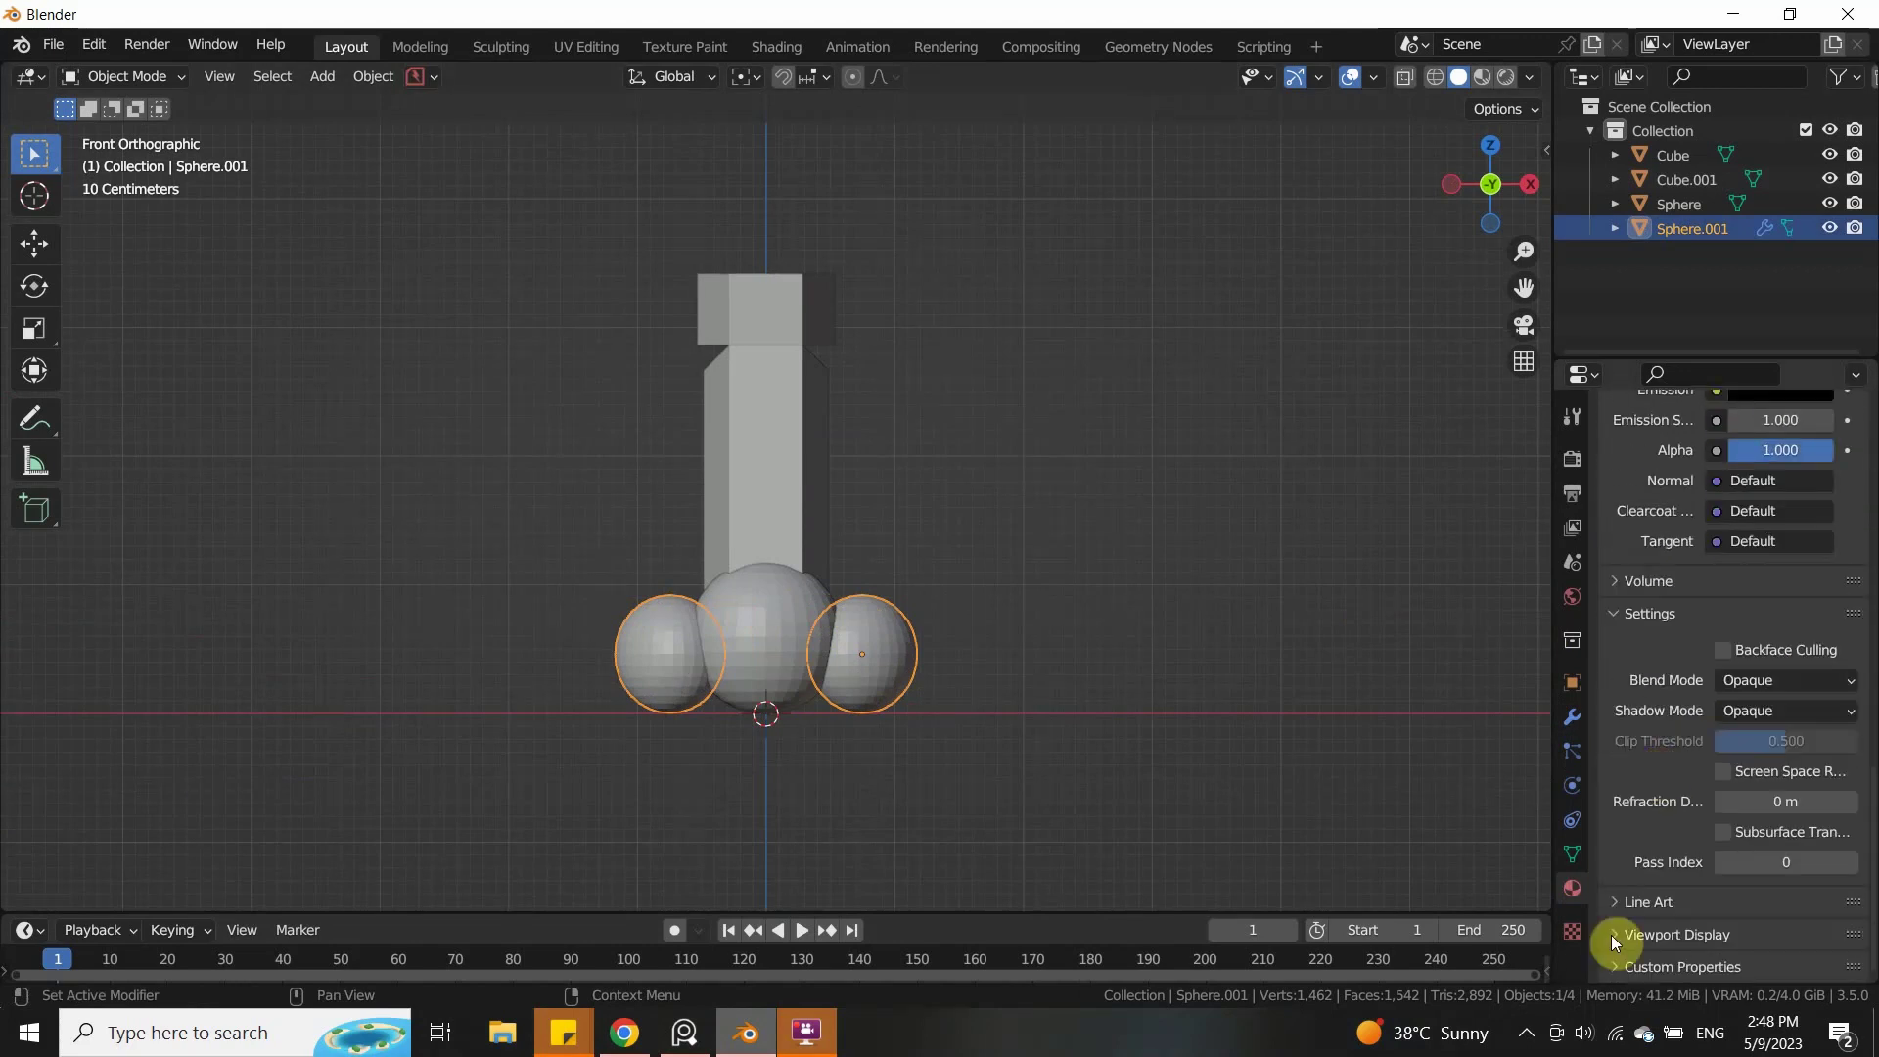
left_click(1761, 872)
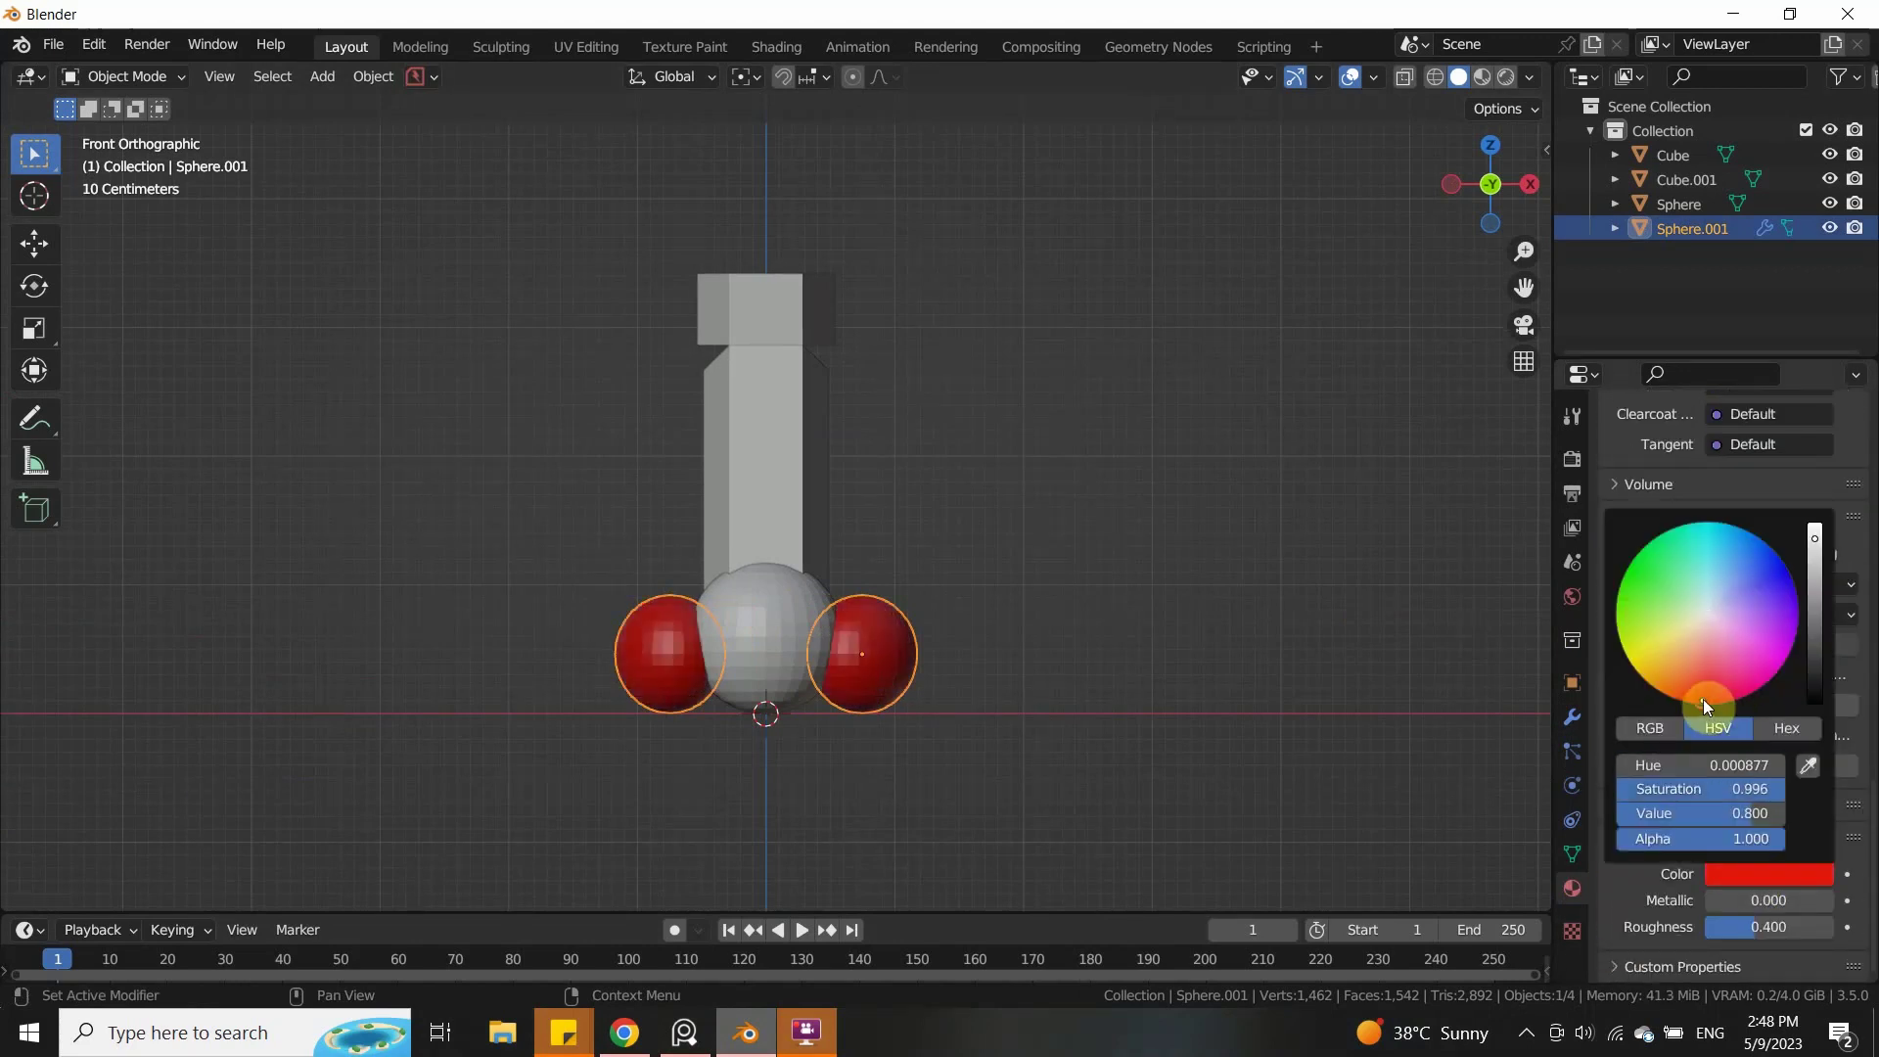
Step: Give the central sphere a new material with a green viewport display color
left_click(784, 671)
left_click(1712, 553)
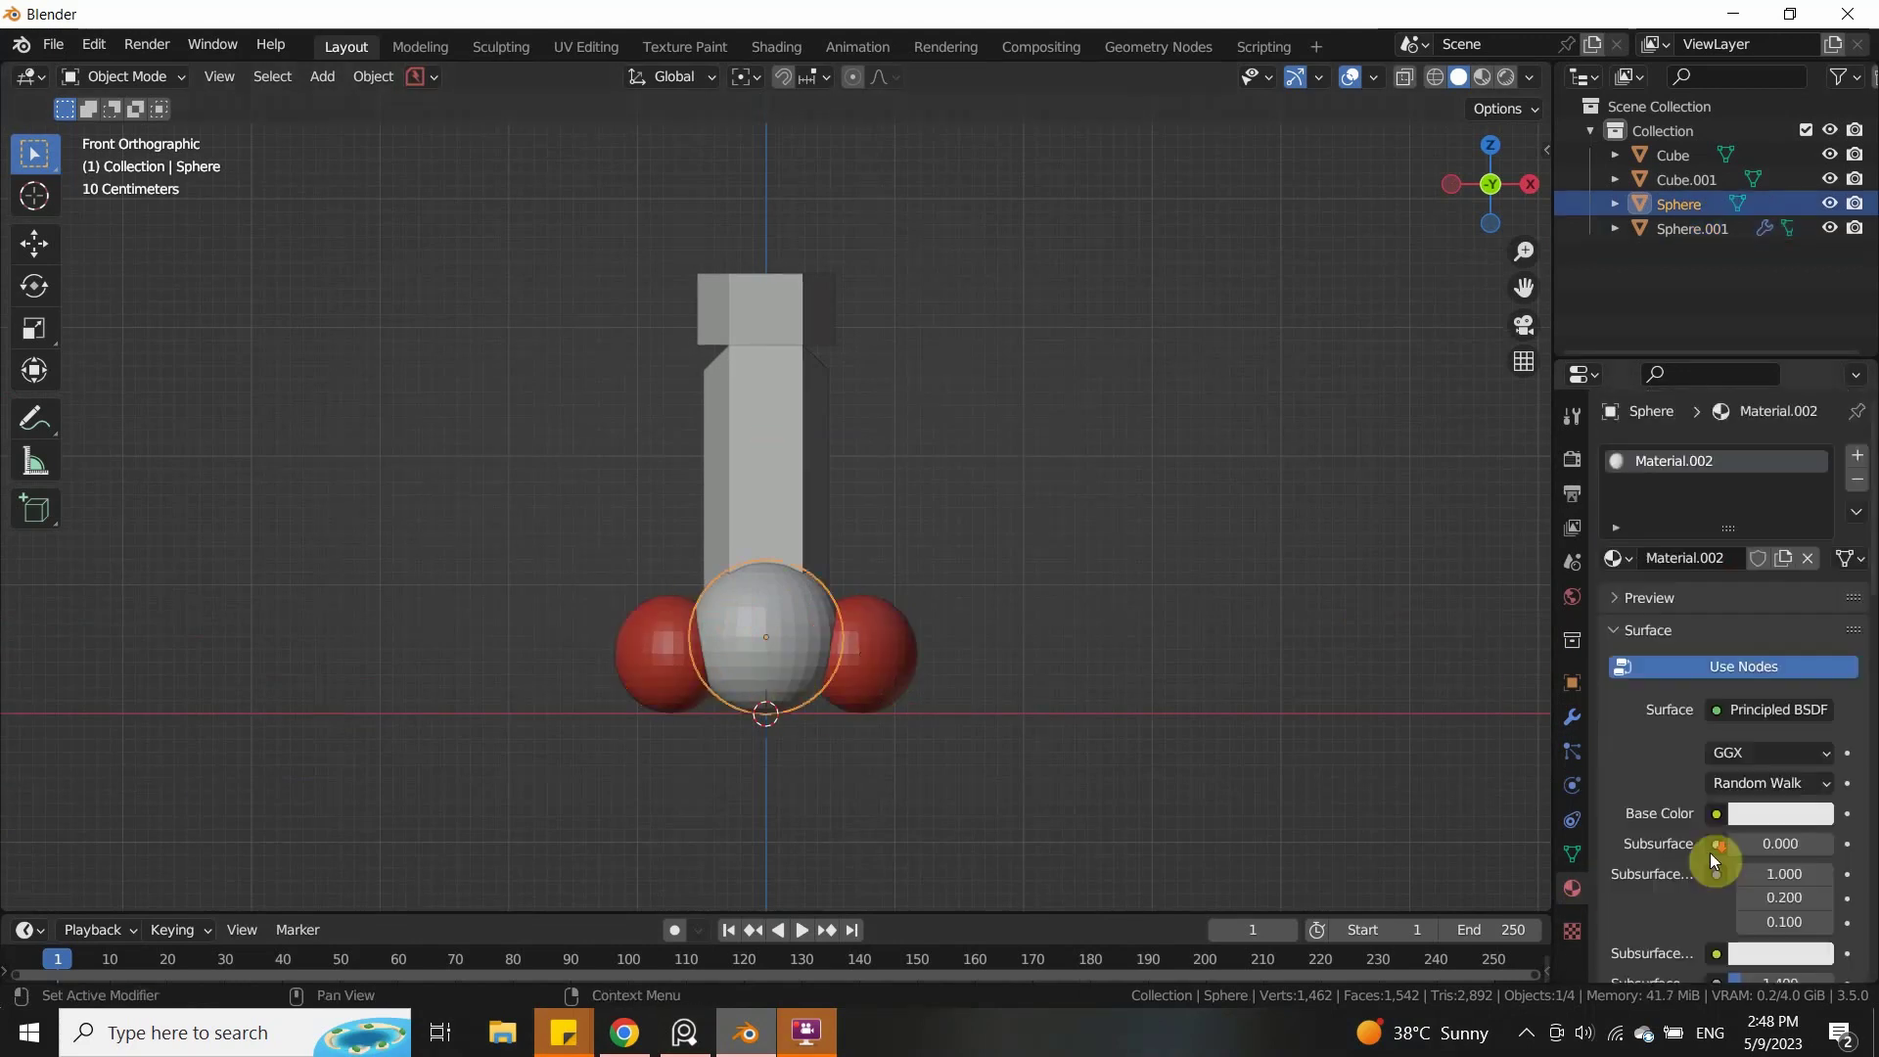
scroll(1707, 853, "down", 10)
scroll(1703, 855, "down", 6)
left_click(1729, 884)
left_click(1624, 589)
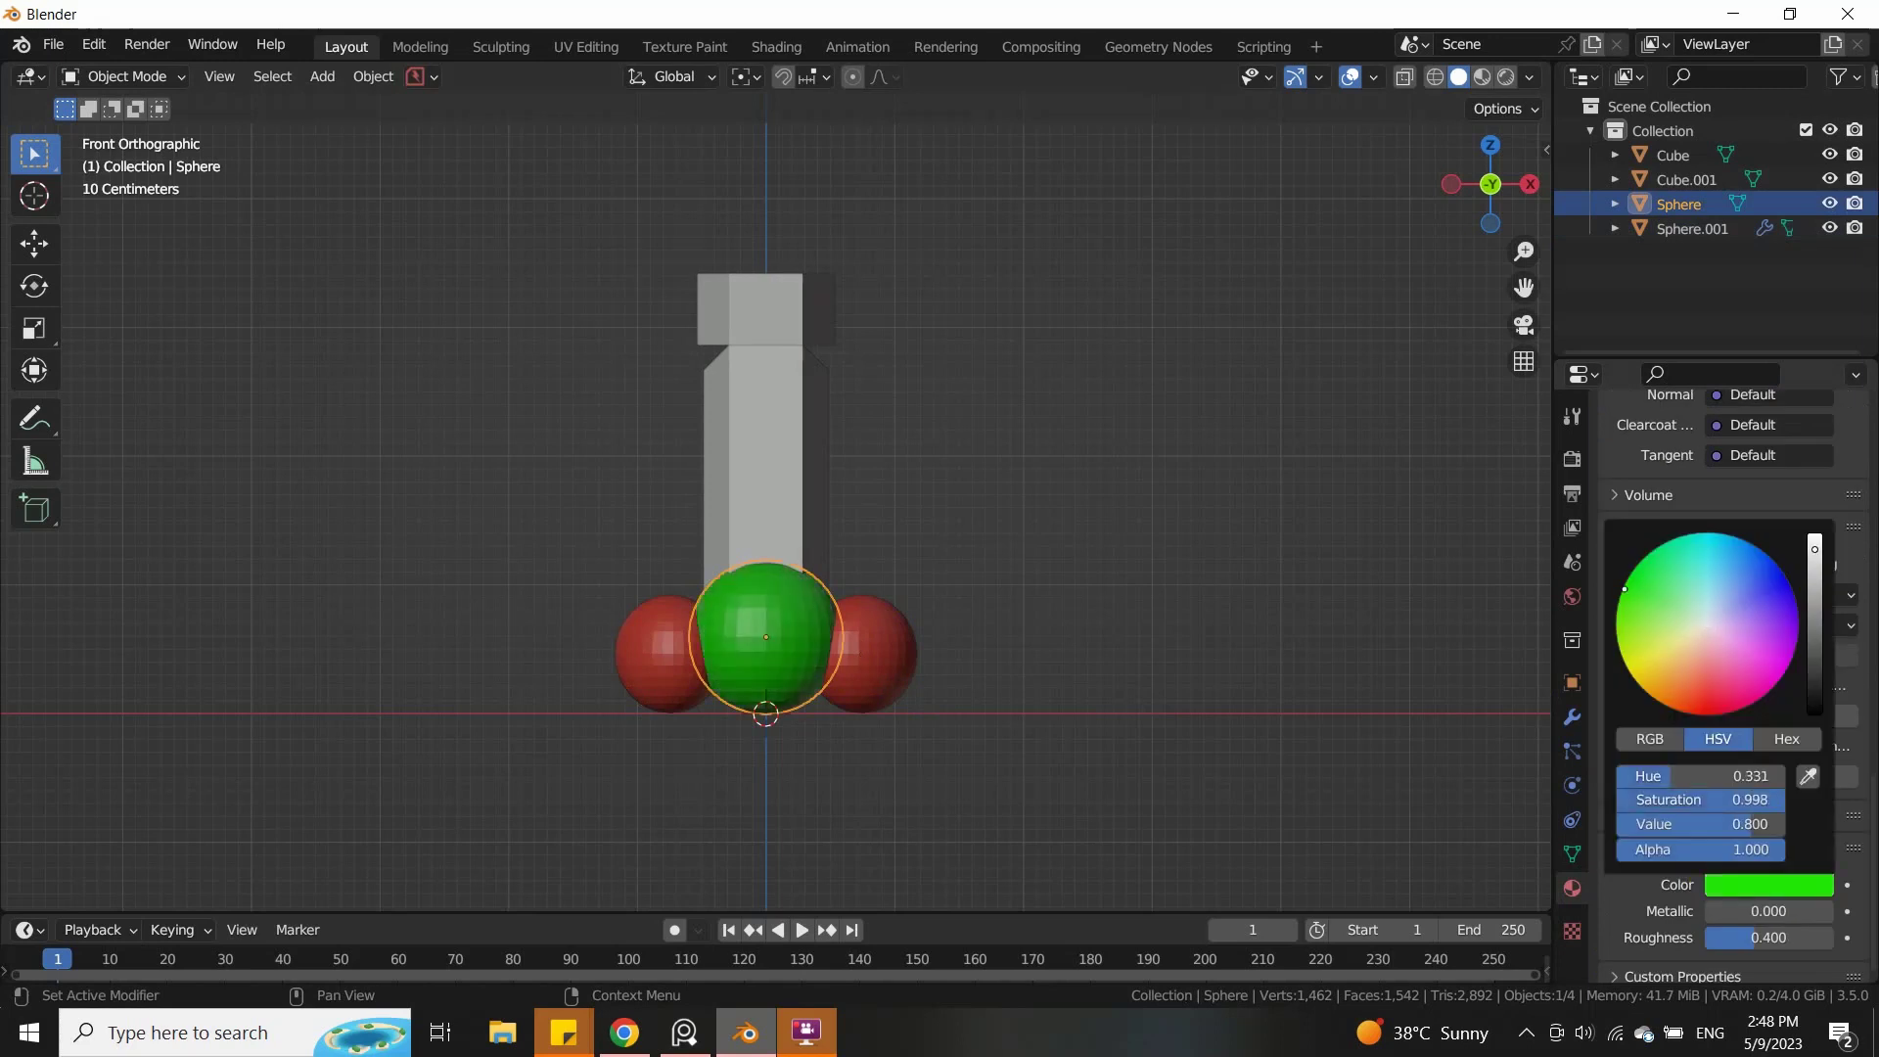
Step: Give the long vertical block a new material with a magenta viewport display color
left_click(772, 469)
left_click(1758, 568)
scroll(1677, 860, "down", 15)
left_click(1761, 923)
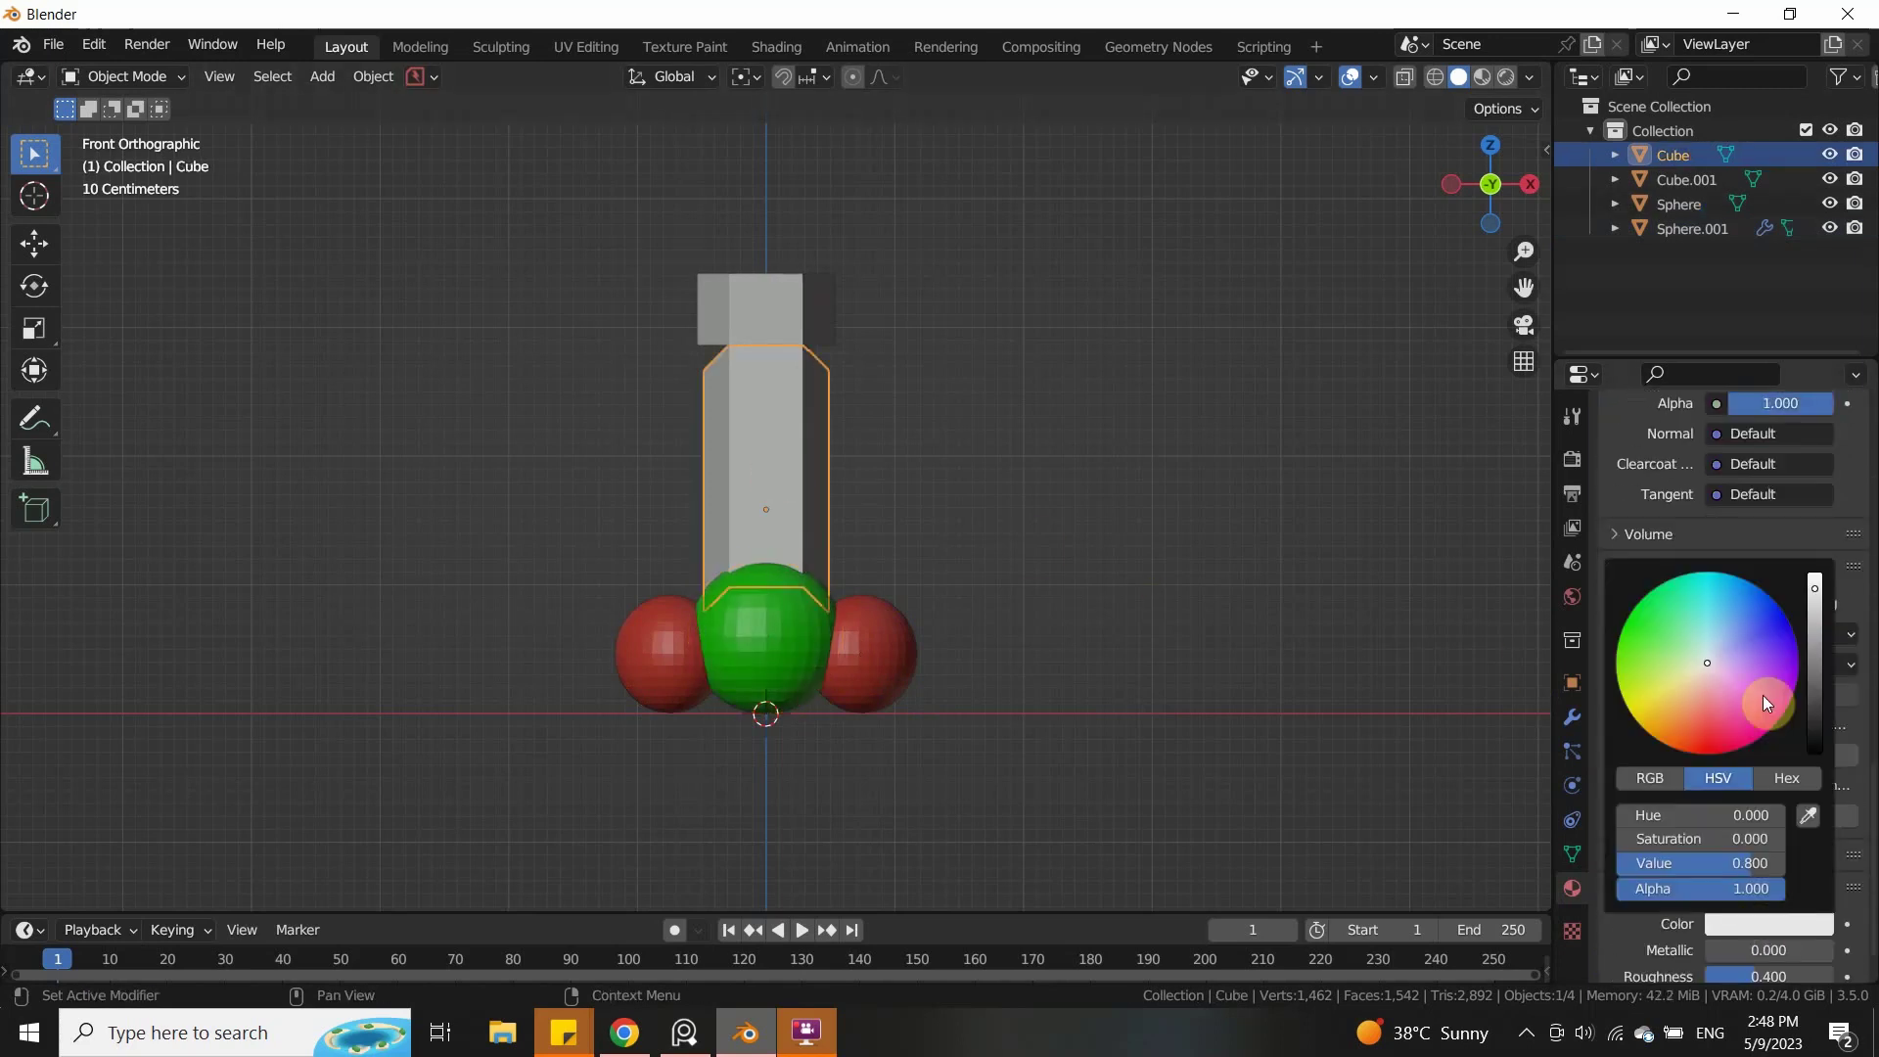
left_click(1789, 700)
Step: Give the top block a new material with a blue viewport display color
left_click(782, 318)
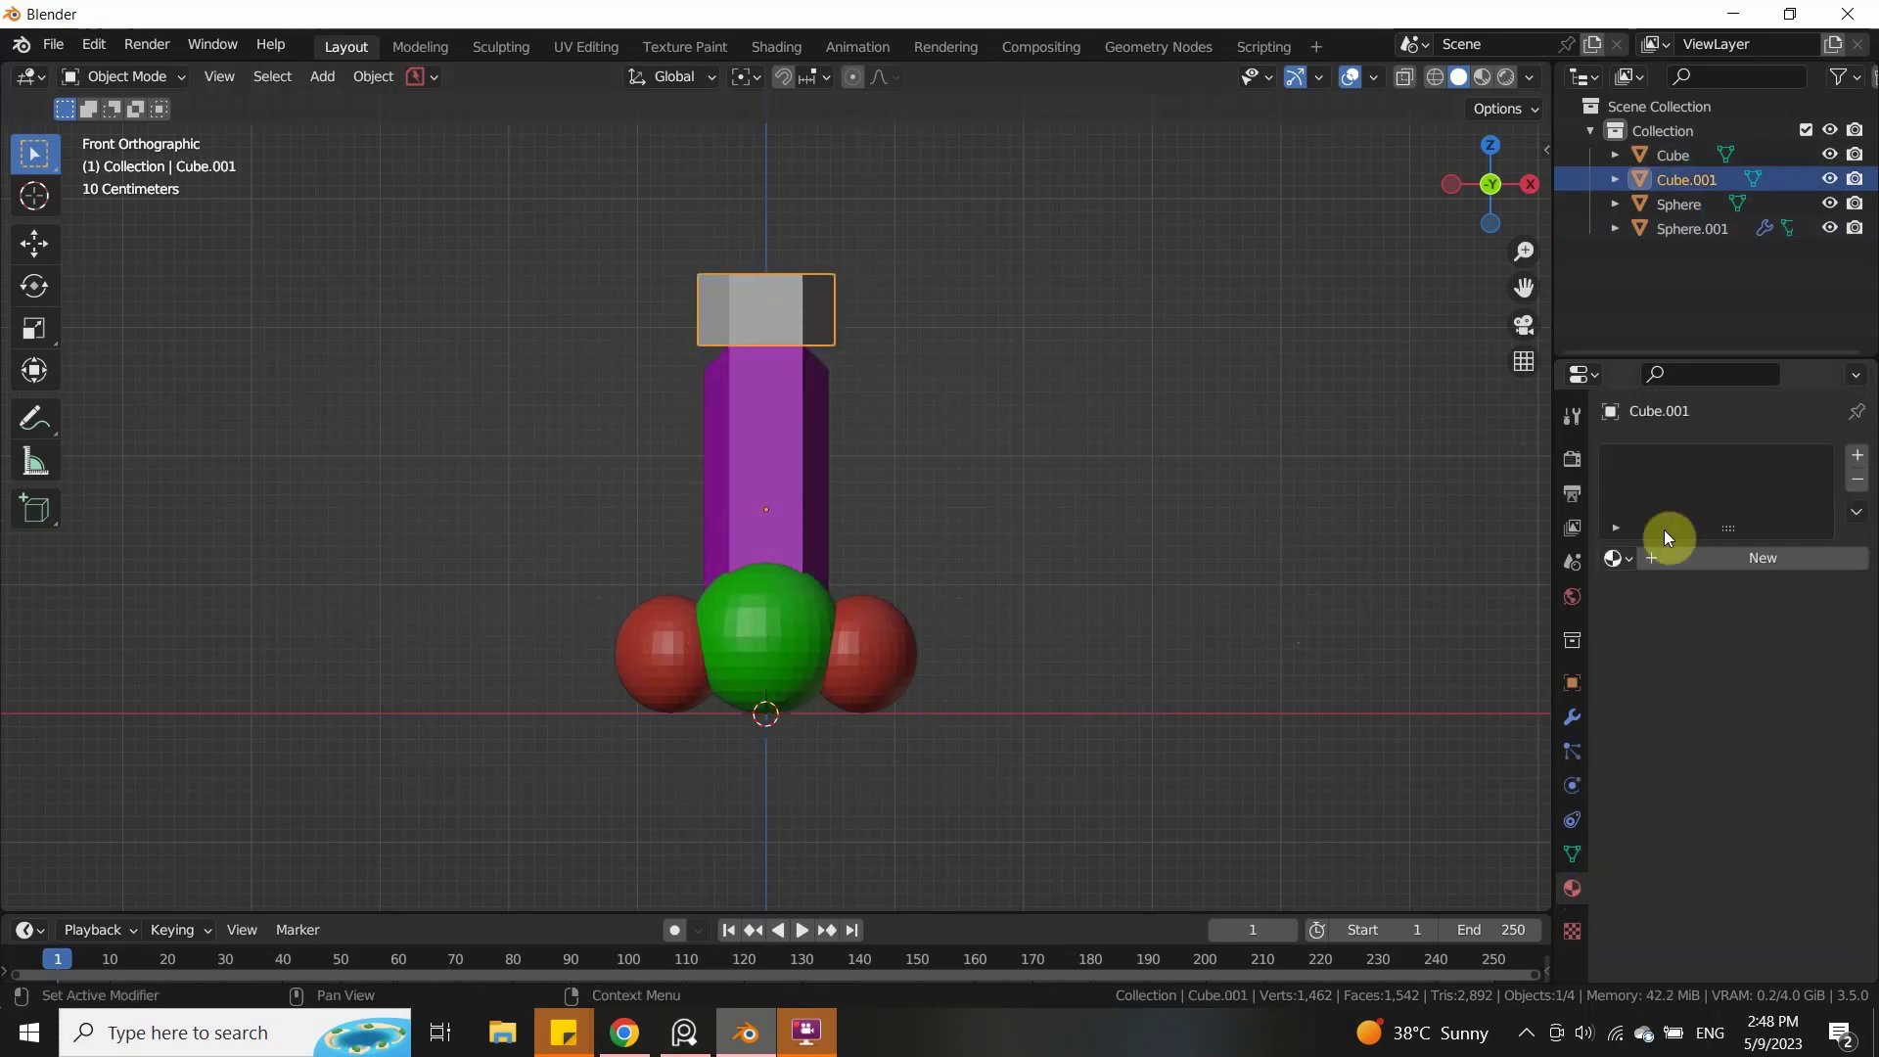
left_click(1669, 558)
scroll(1673, 876, "down", 15)
left_click(1747, 886)
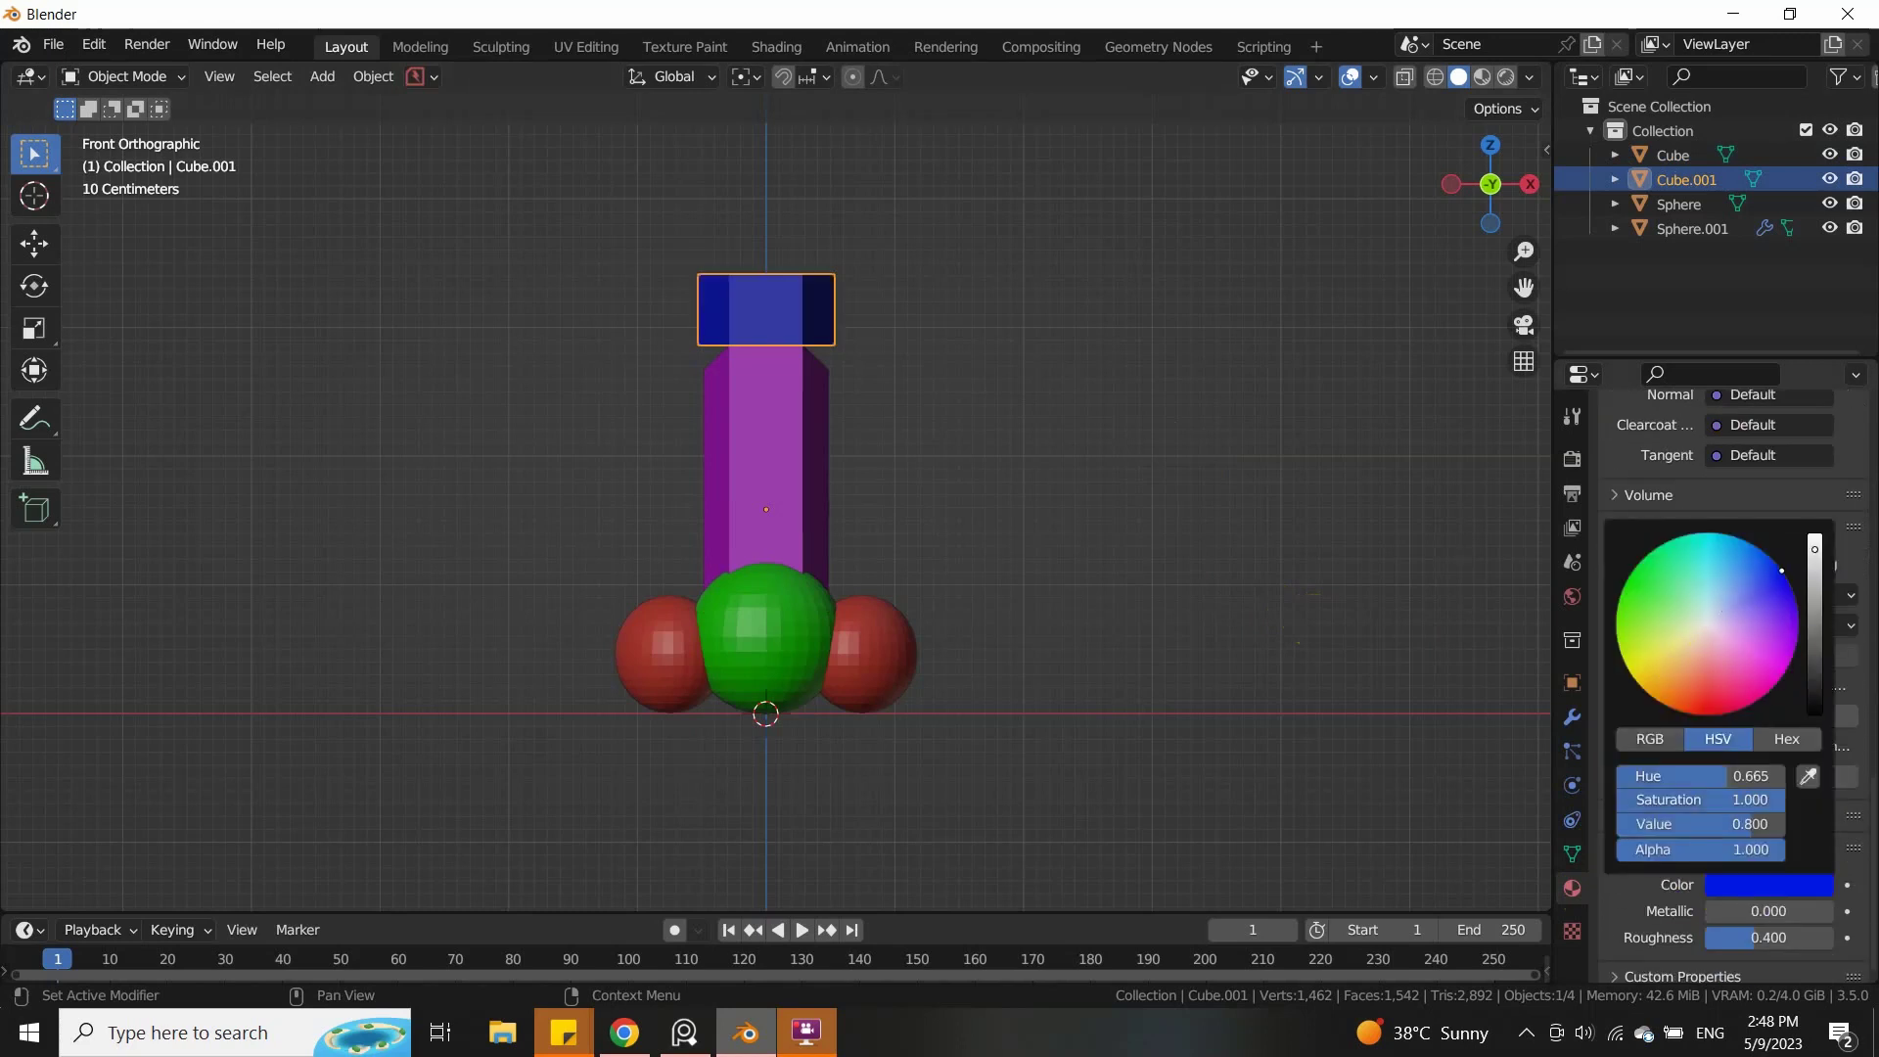
Step: Lower the blue block's top vertices by about 0.2 m along Z
scroll(729, 398, "up", 1)
middle_click_drag(830, 326, 797, 432, "shift")
key("Tab")
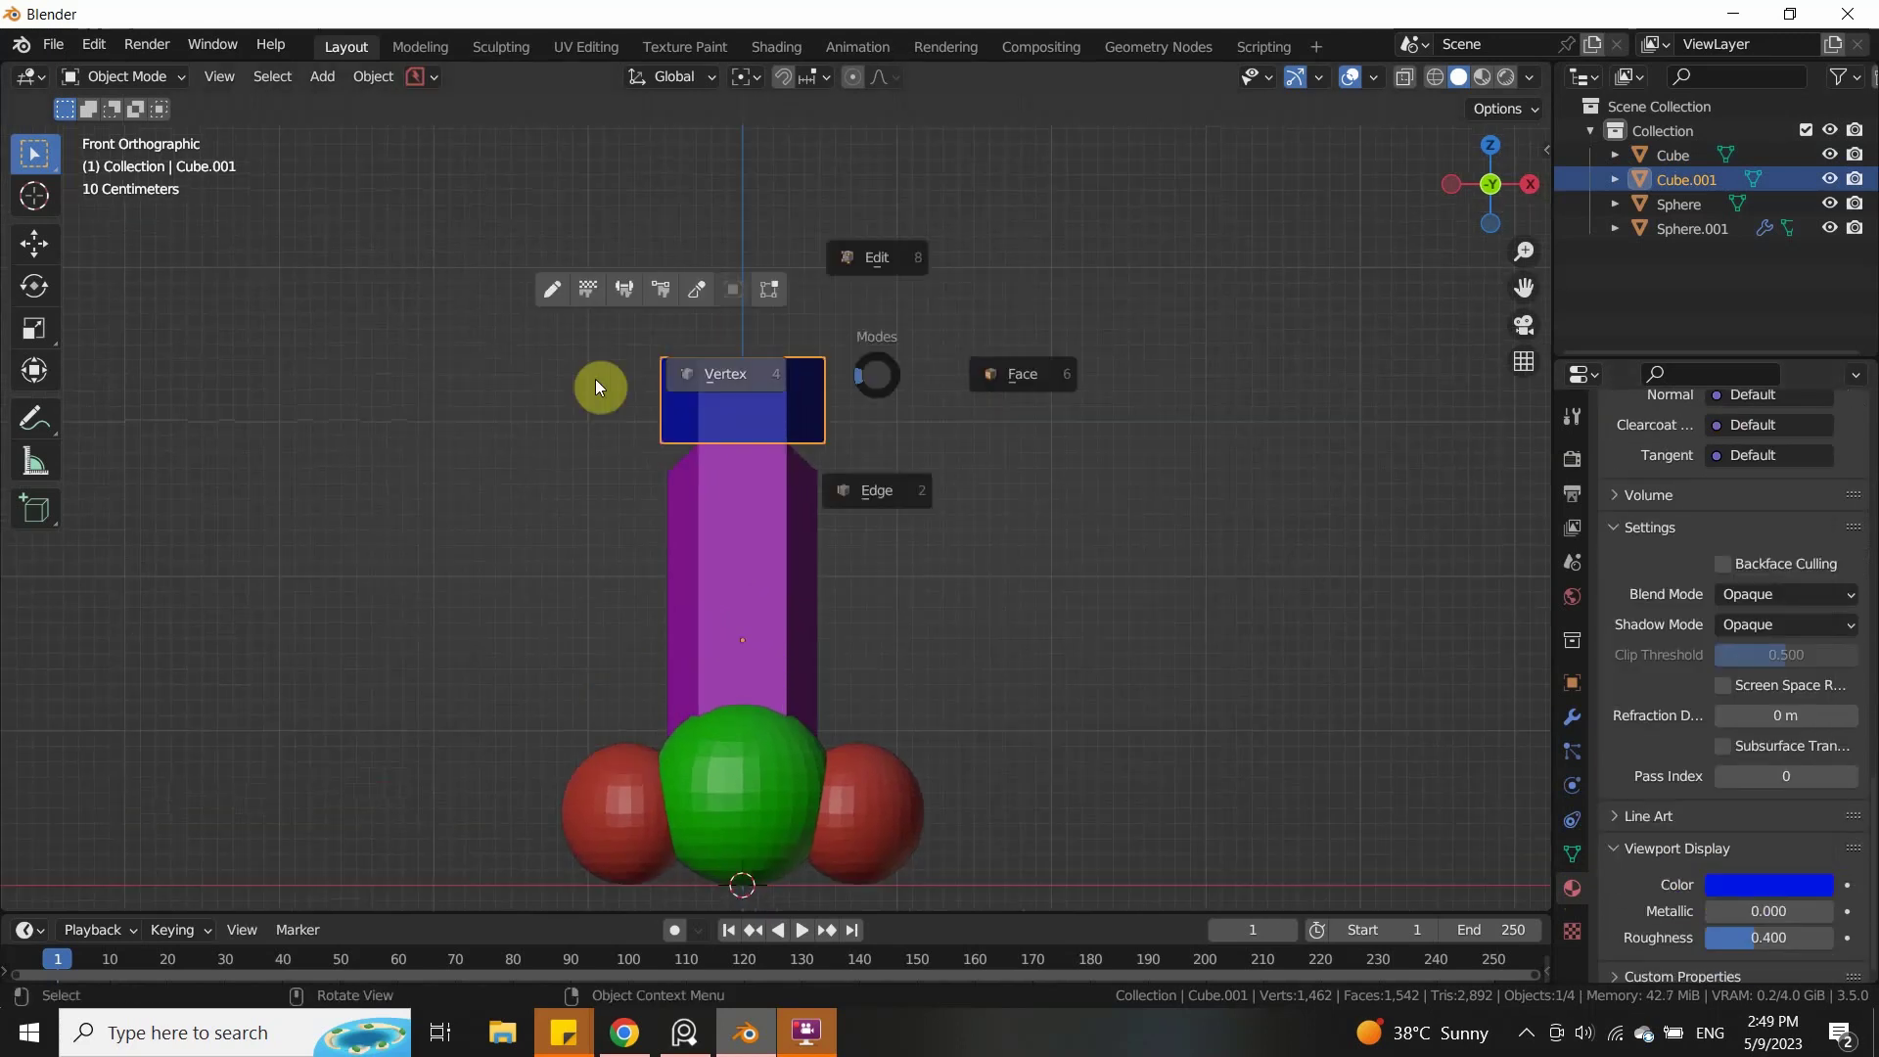
left_click(596, 386)
key("alt+z")
left_click_drag(871, 294, 618, 383)
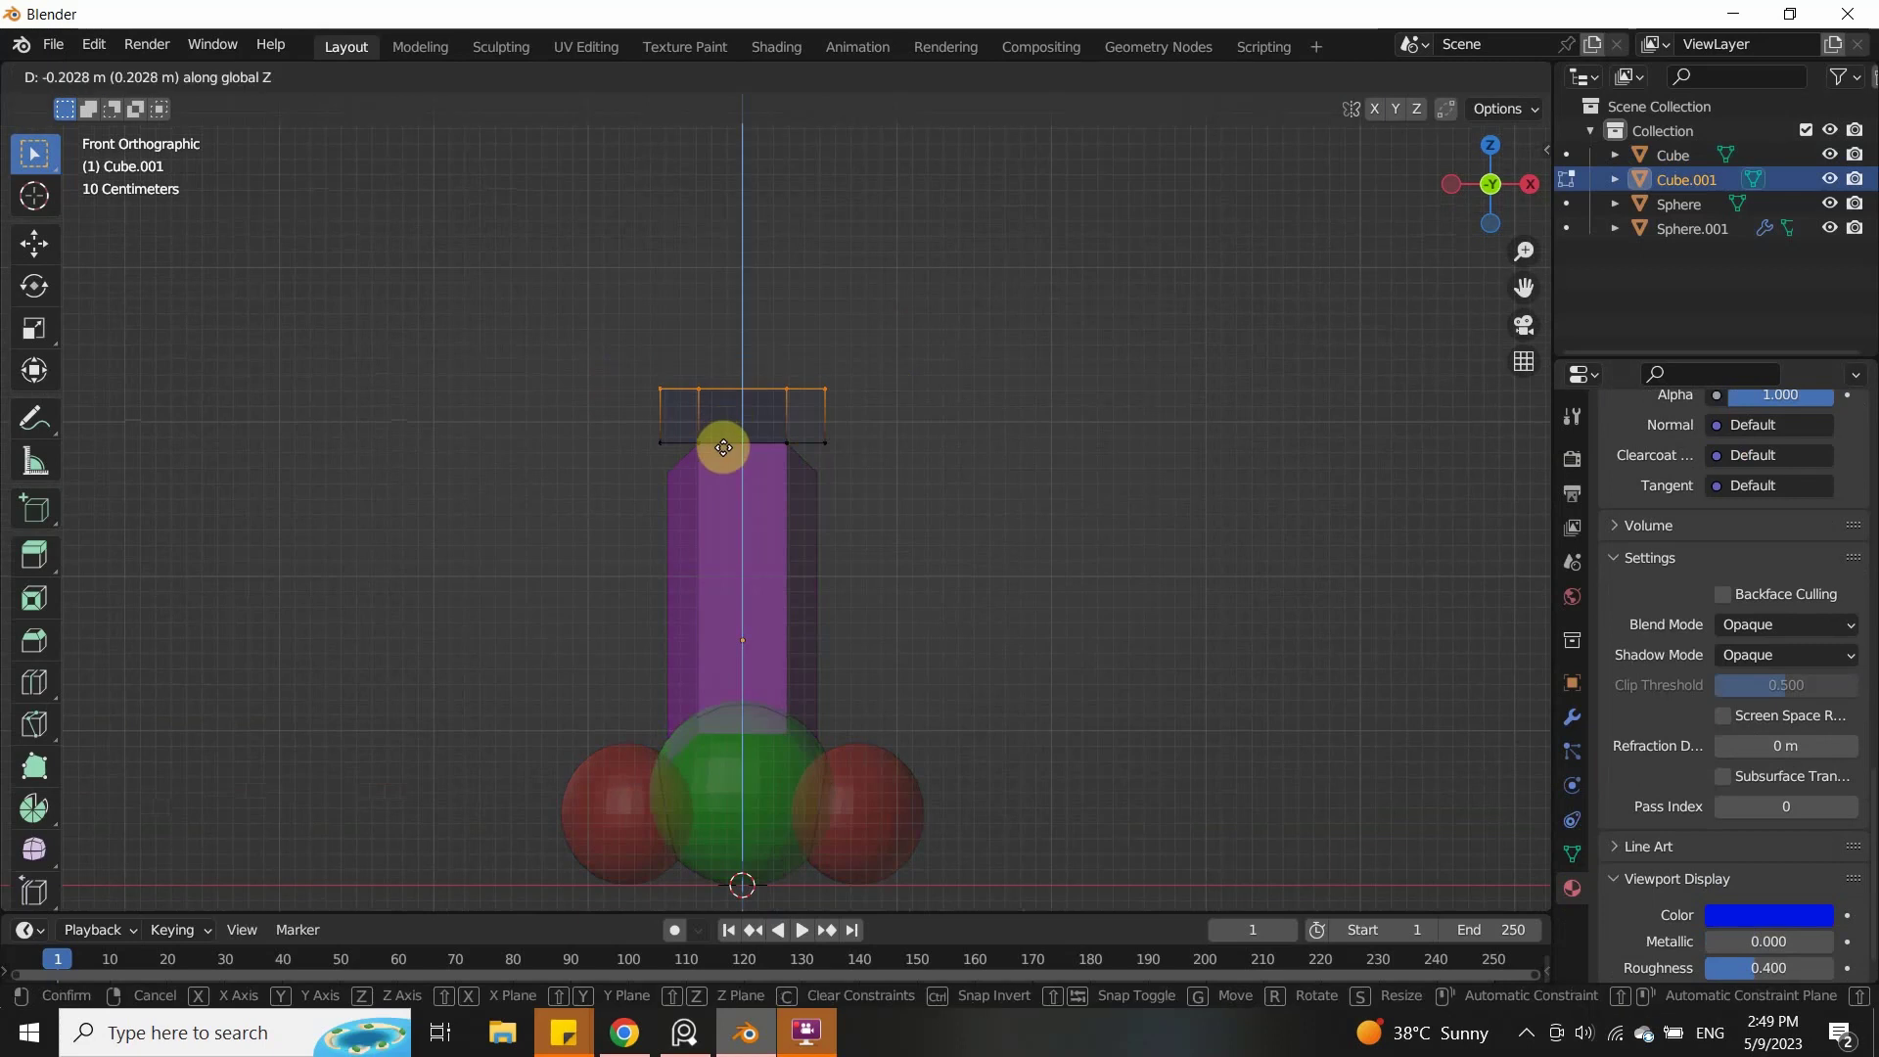
left_click(723, 447)
Step: Extrude the blue block's top upward and widen the new top along X into a flare
left_click(731, 391)
key("s")
key("x")
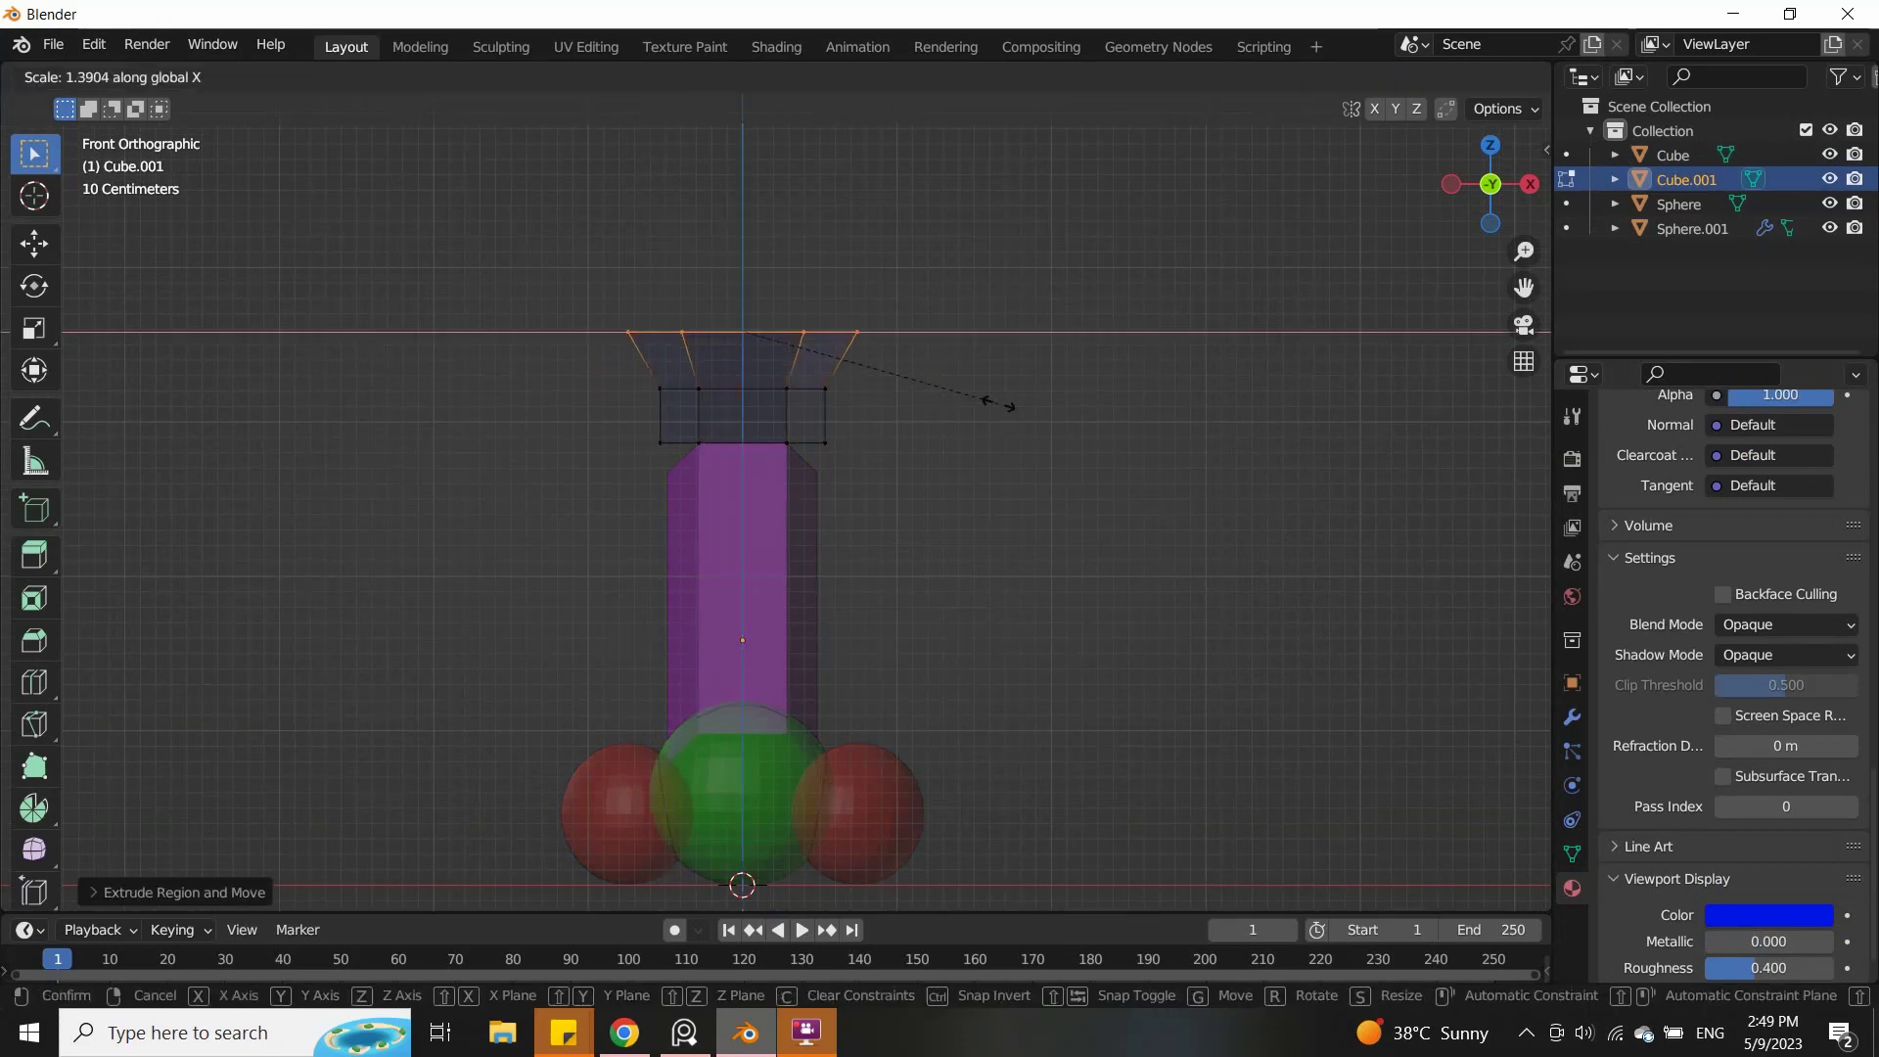
left_click(841, 593)
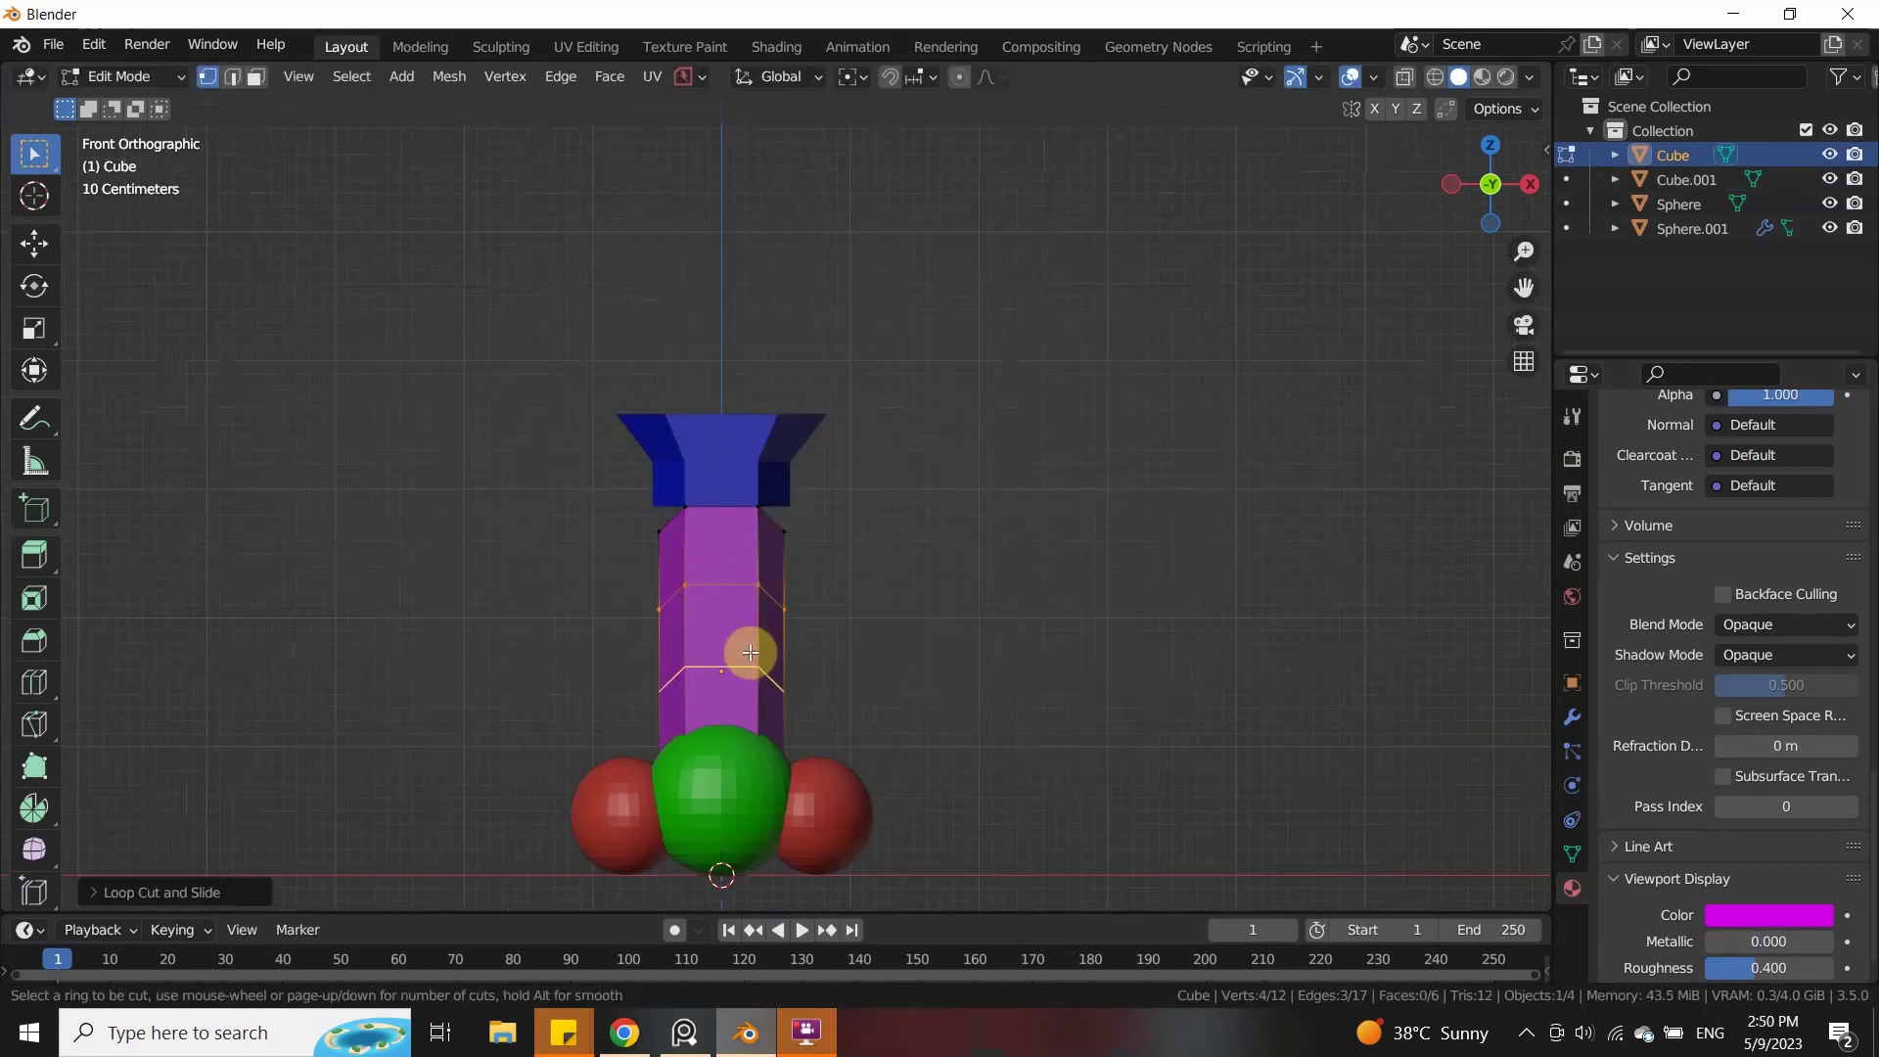
Step: Add an edge loop near the top of the magenta block and narrow it along X
double_click(762, 552)
key("s")
key("x")
left_click(933, 582)
Step: Narrow the lower edge loop of the magenta block along X and leave Edit Mode
left_click(751, 681, "alt")
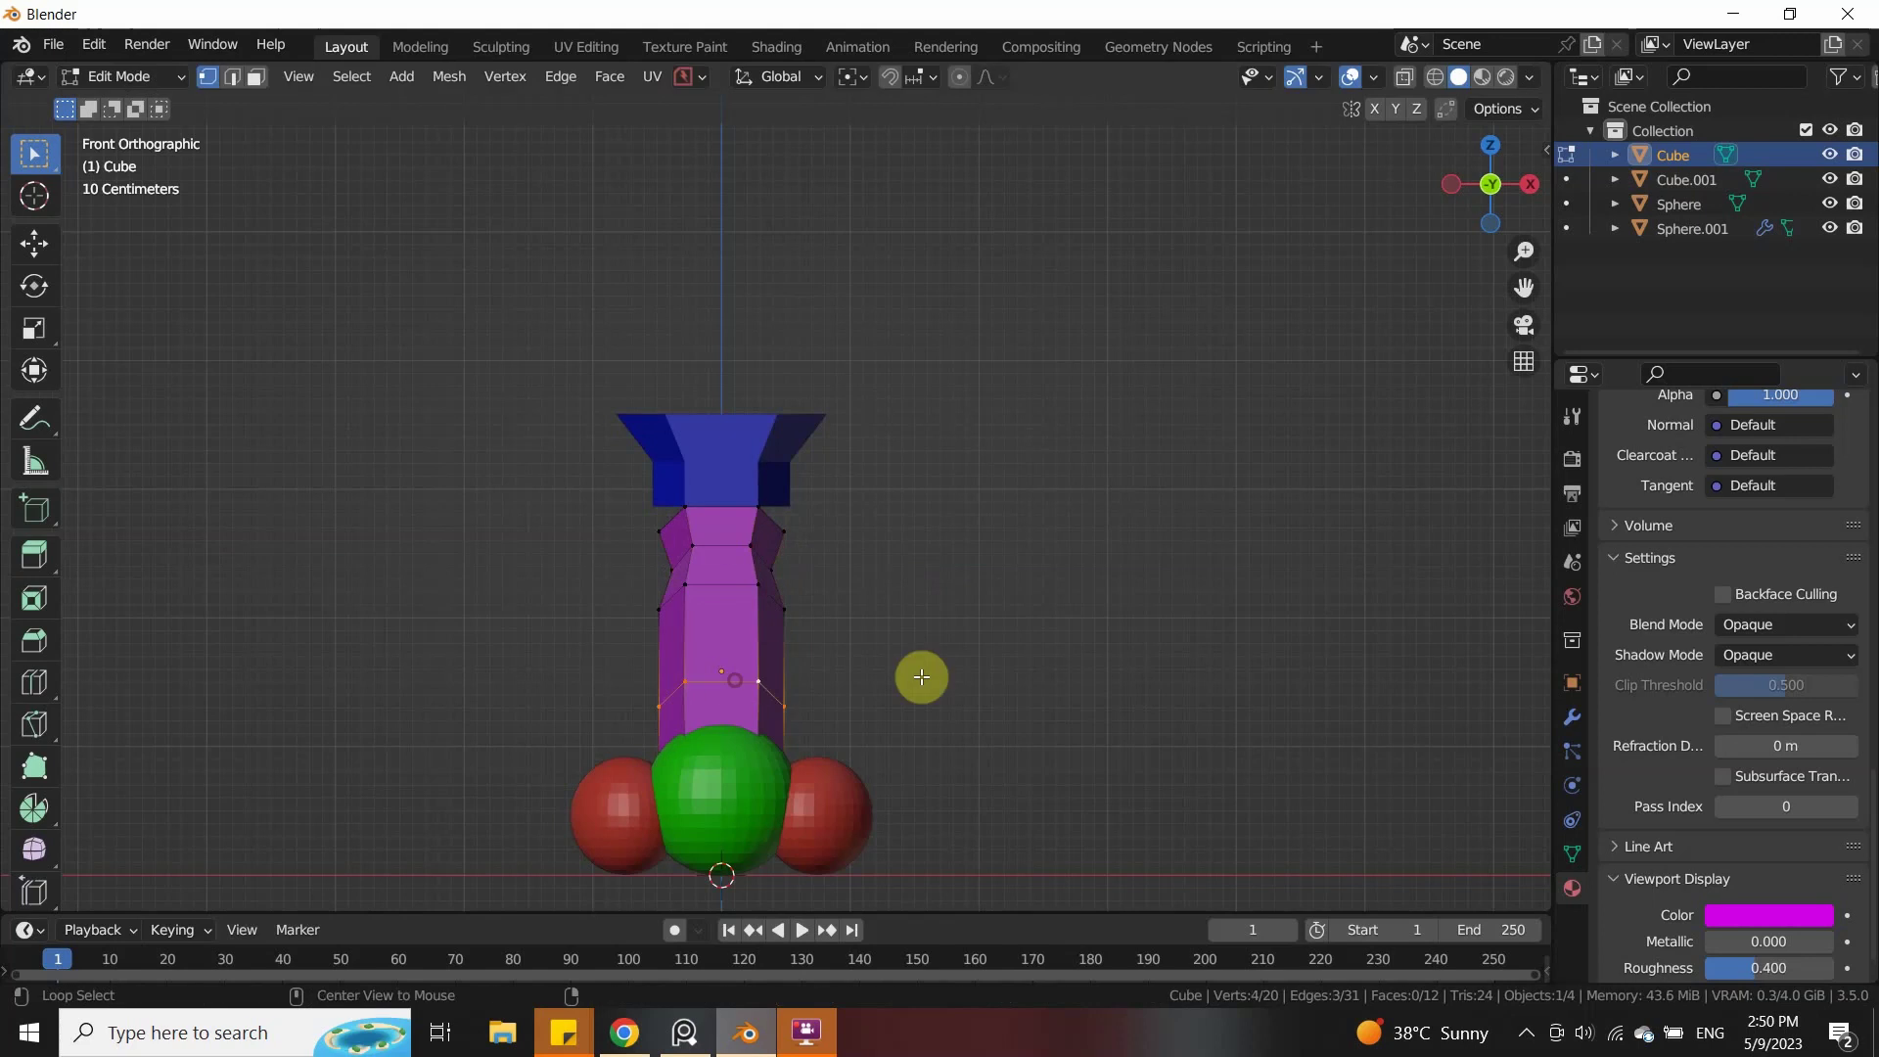
key("s")
key("x")
left_click(951, 670)
scroll(822, 680, "down", 2)
scroll(637, 591, "up", 3)
middle_click_drag(637, 590, 642, 575)
scroll(642, 575, "down", 2)
key("Tab")
Step: Add a vertical loop cut down the center of the blue block's front
left_click(669, 423)
middle_click_drag(667, 424, 756, 475)
key("Tab")
key("ctrl+r")
double_click(677, 443)
Step: Edit the blue and magenta blocks together and move their vertical center edges along Y to form a ridge
key("Tab")
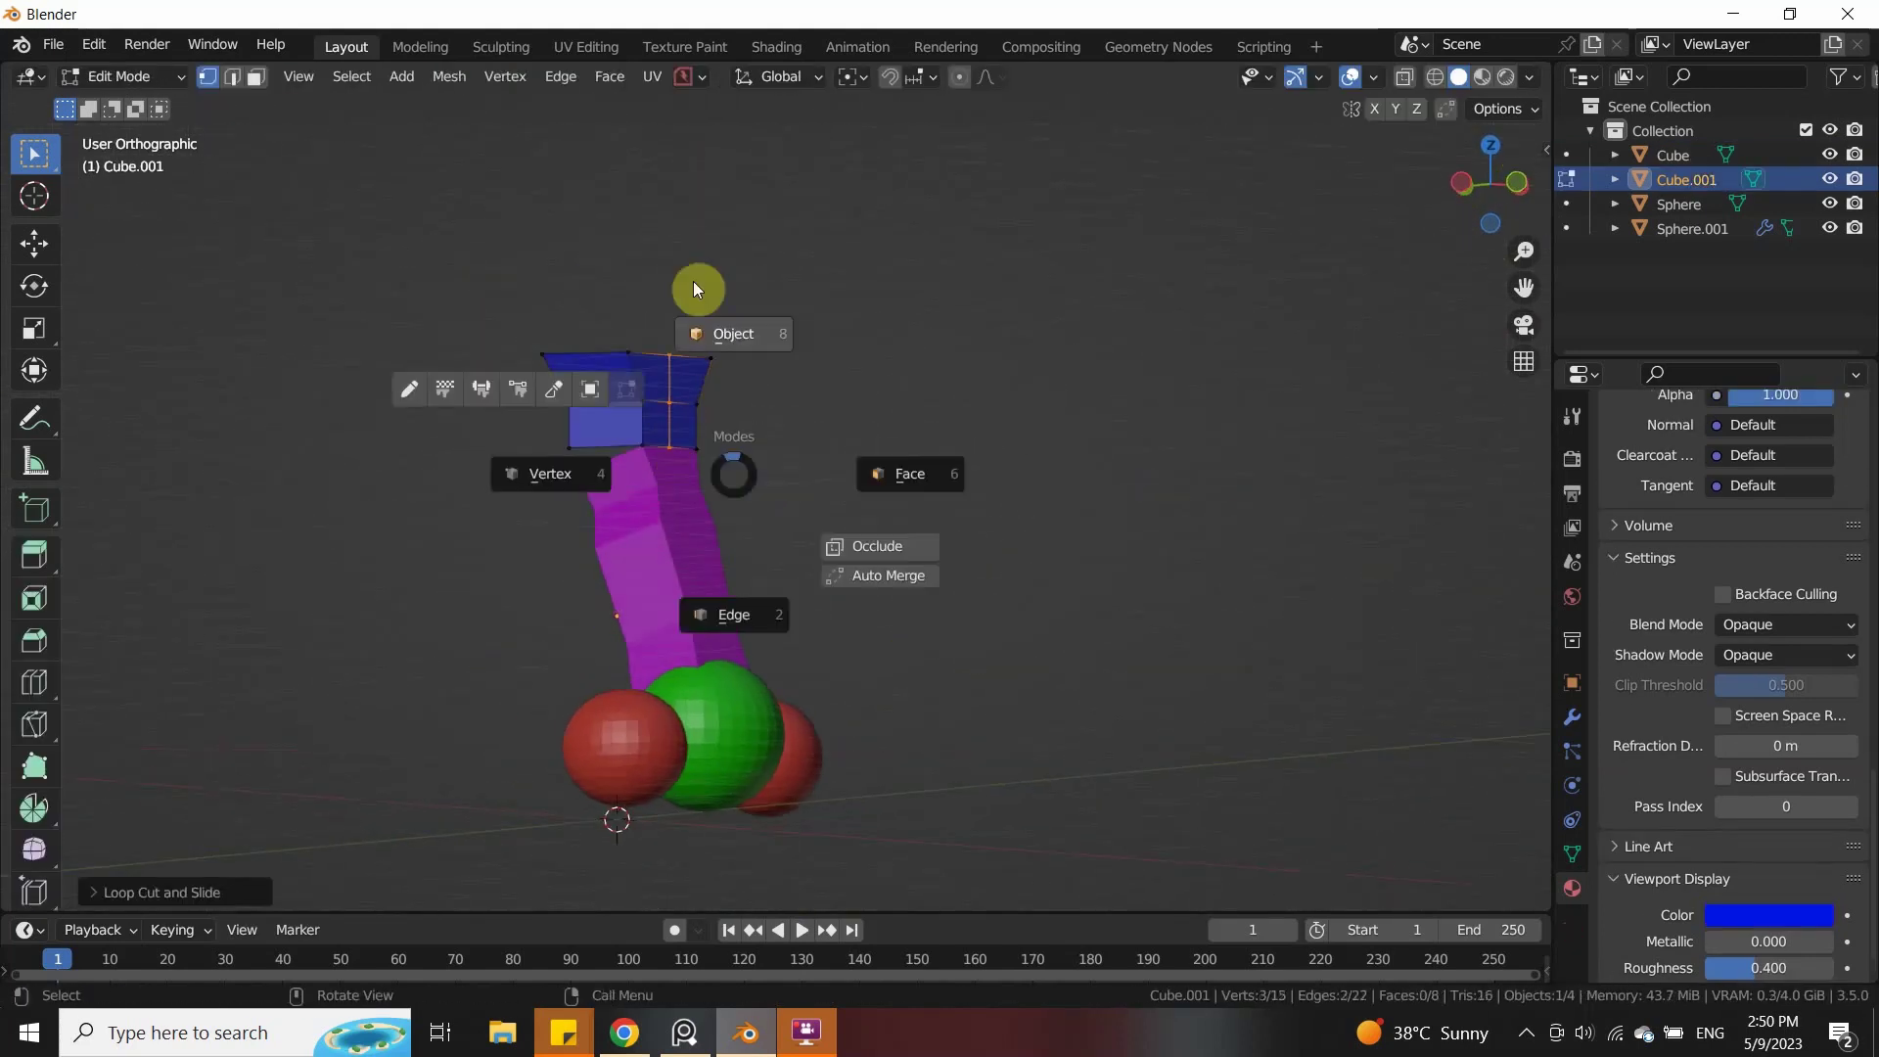
left_click(677, 509, "shift")
key("Tab")
key("g")
key("y")
key("Tab")
Step: Add a plane, rotate it upright, and move it about 1.29 m along X and 1.95 m along Z, beside the magenta block
key("KP_1")
key("shift+a")
mouse_move(755, 511)
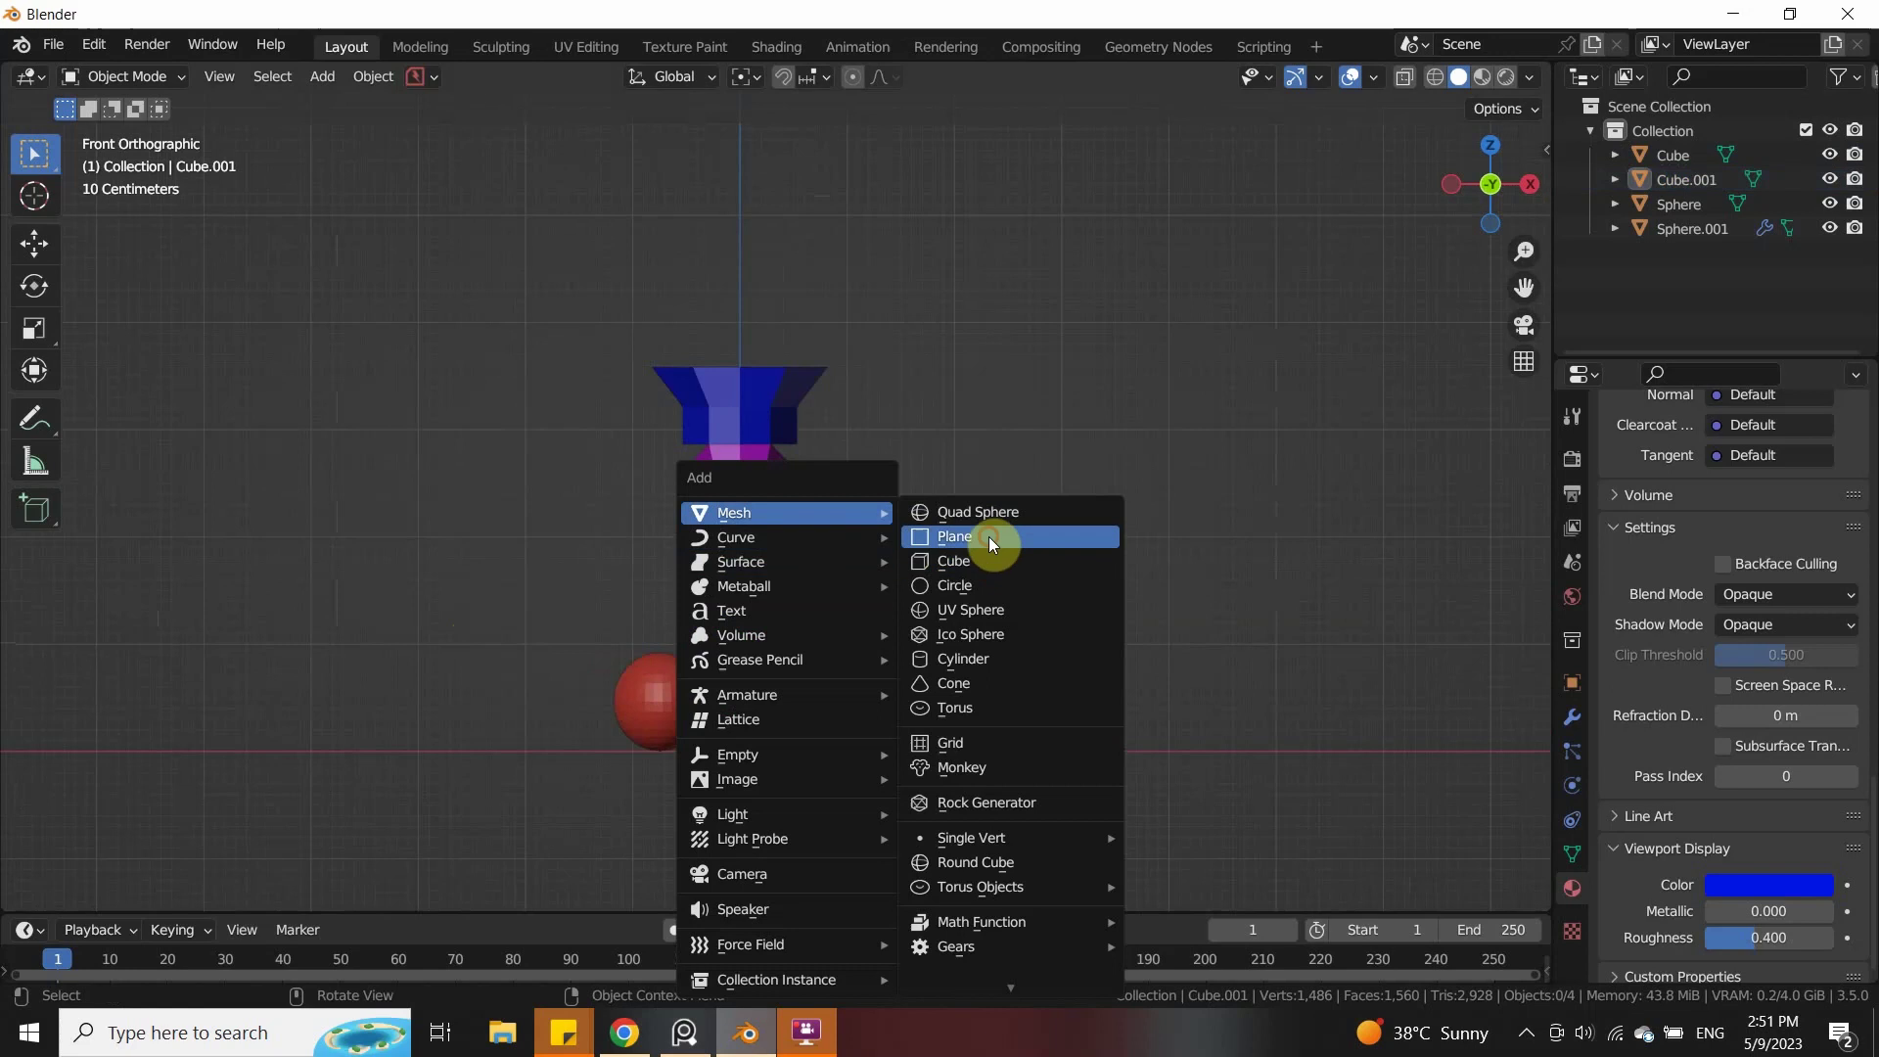
left_click(1076, 537)
key("r")
key("Return")
key("g")
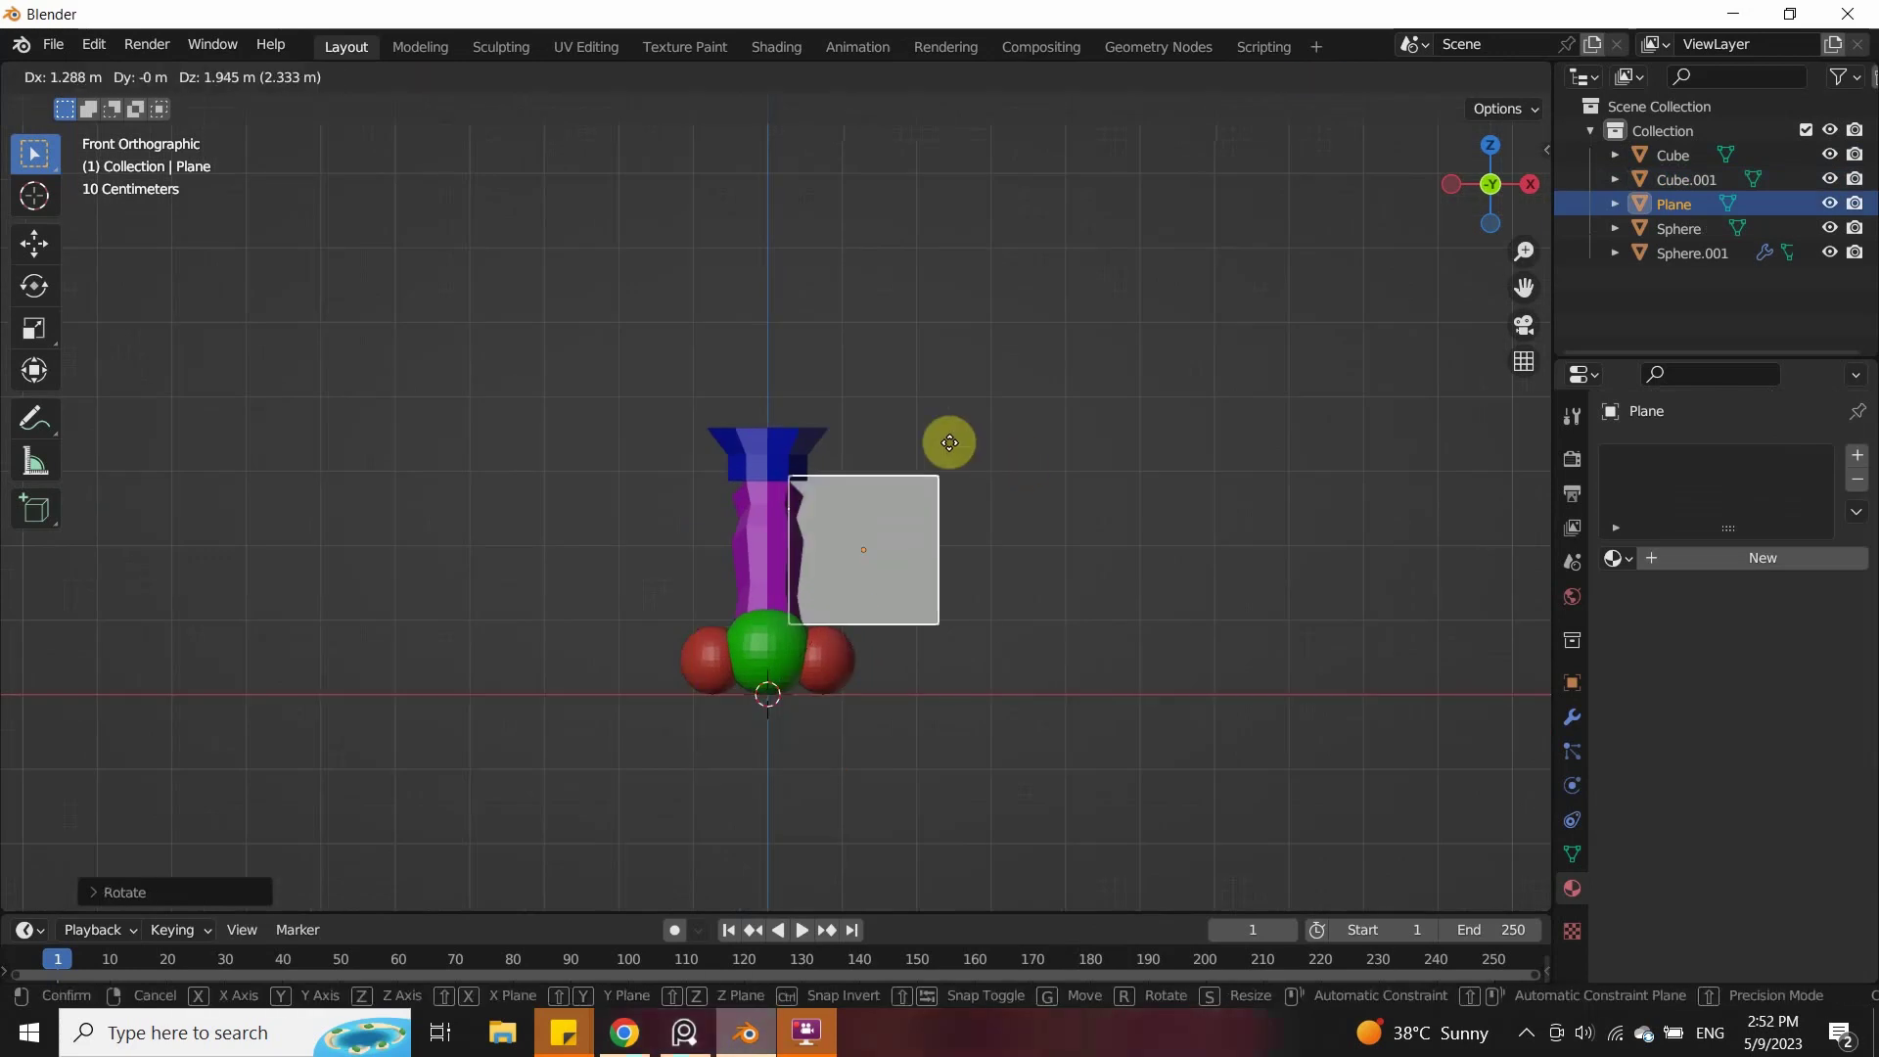
left_click(949, 442)
Step: Place the plane against the back of the magenta block and extrude its bottom edge down and backward by about 0.5 m
key("KP_3")
key("g")
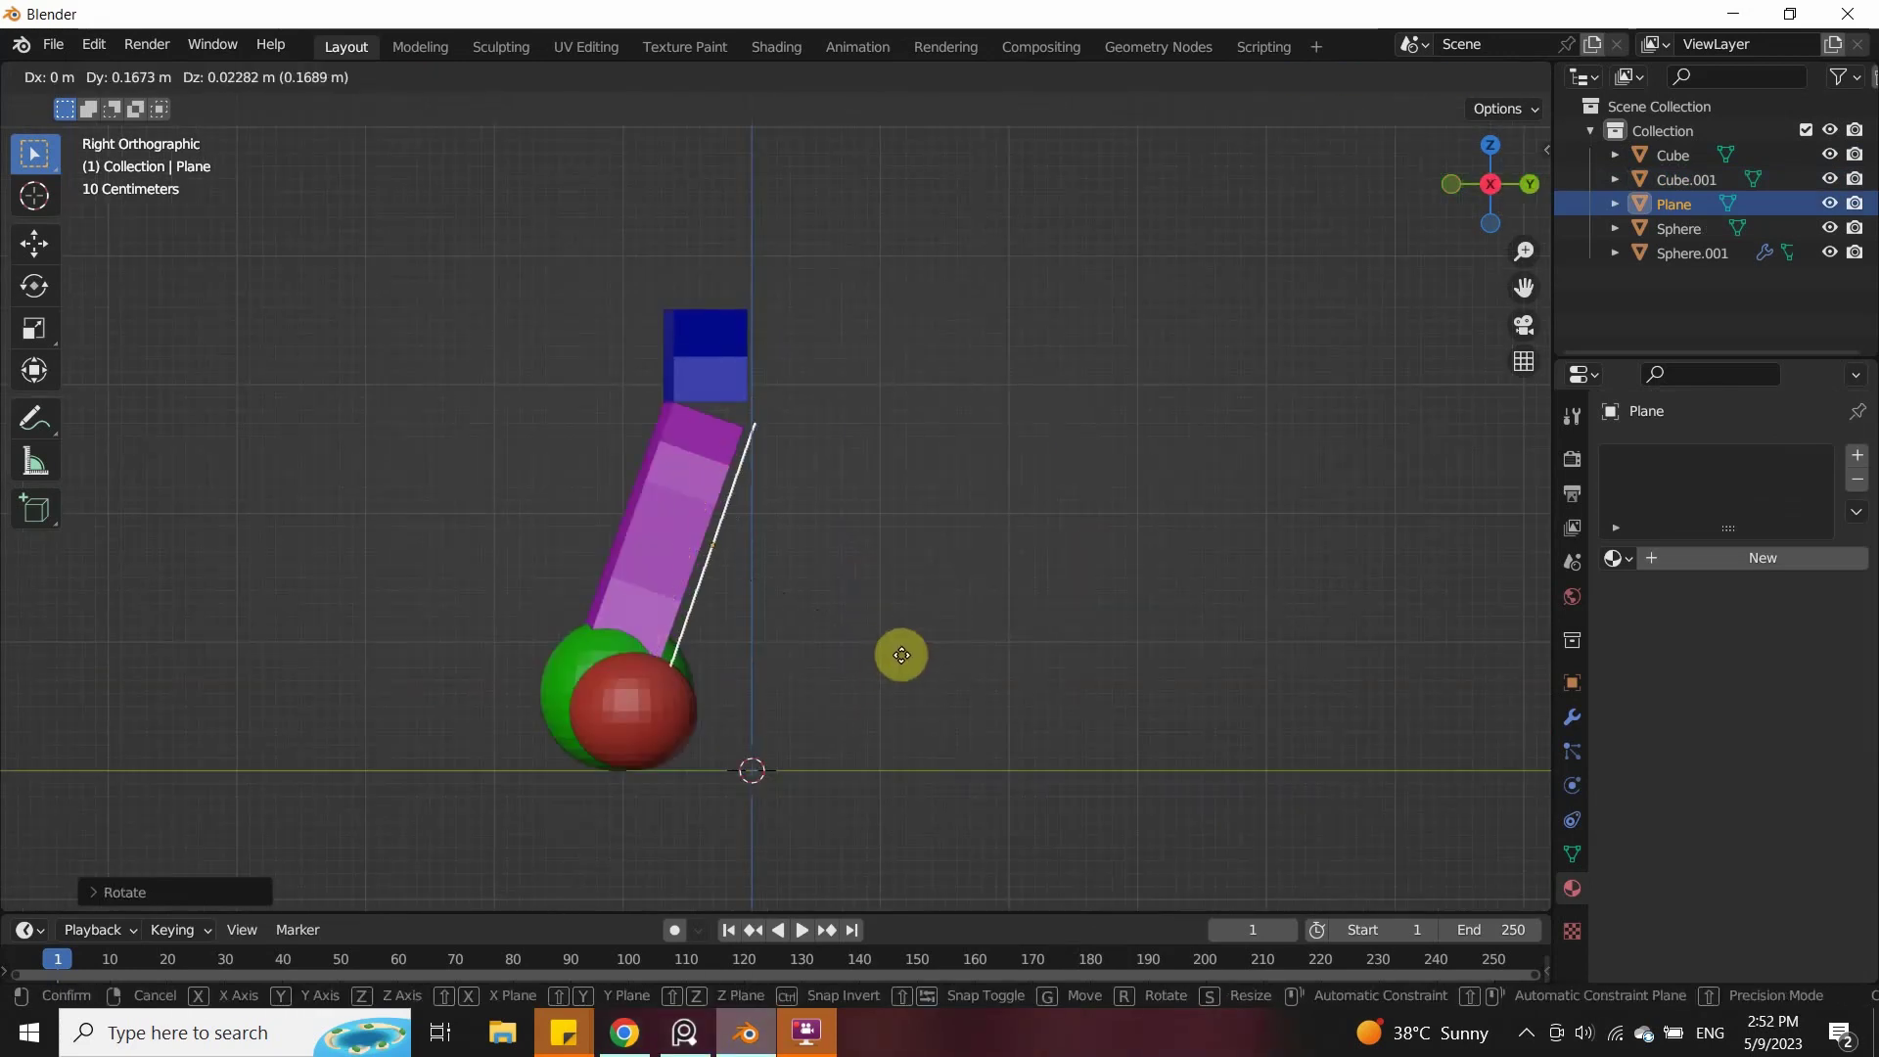
key("Tab")
key("g")
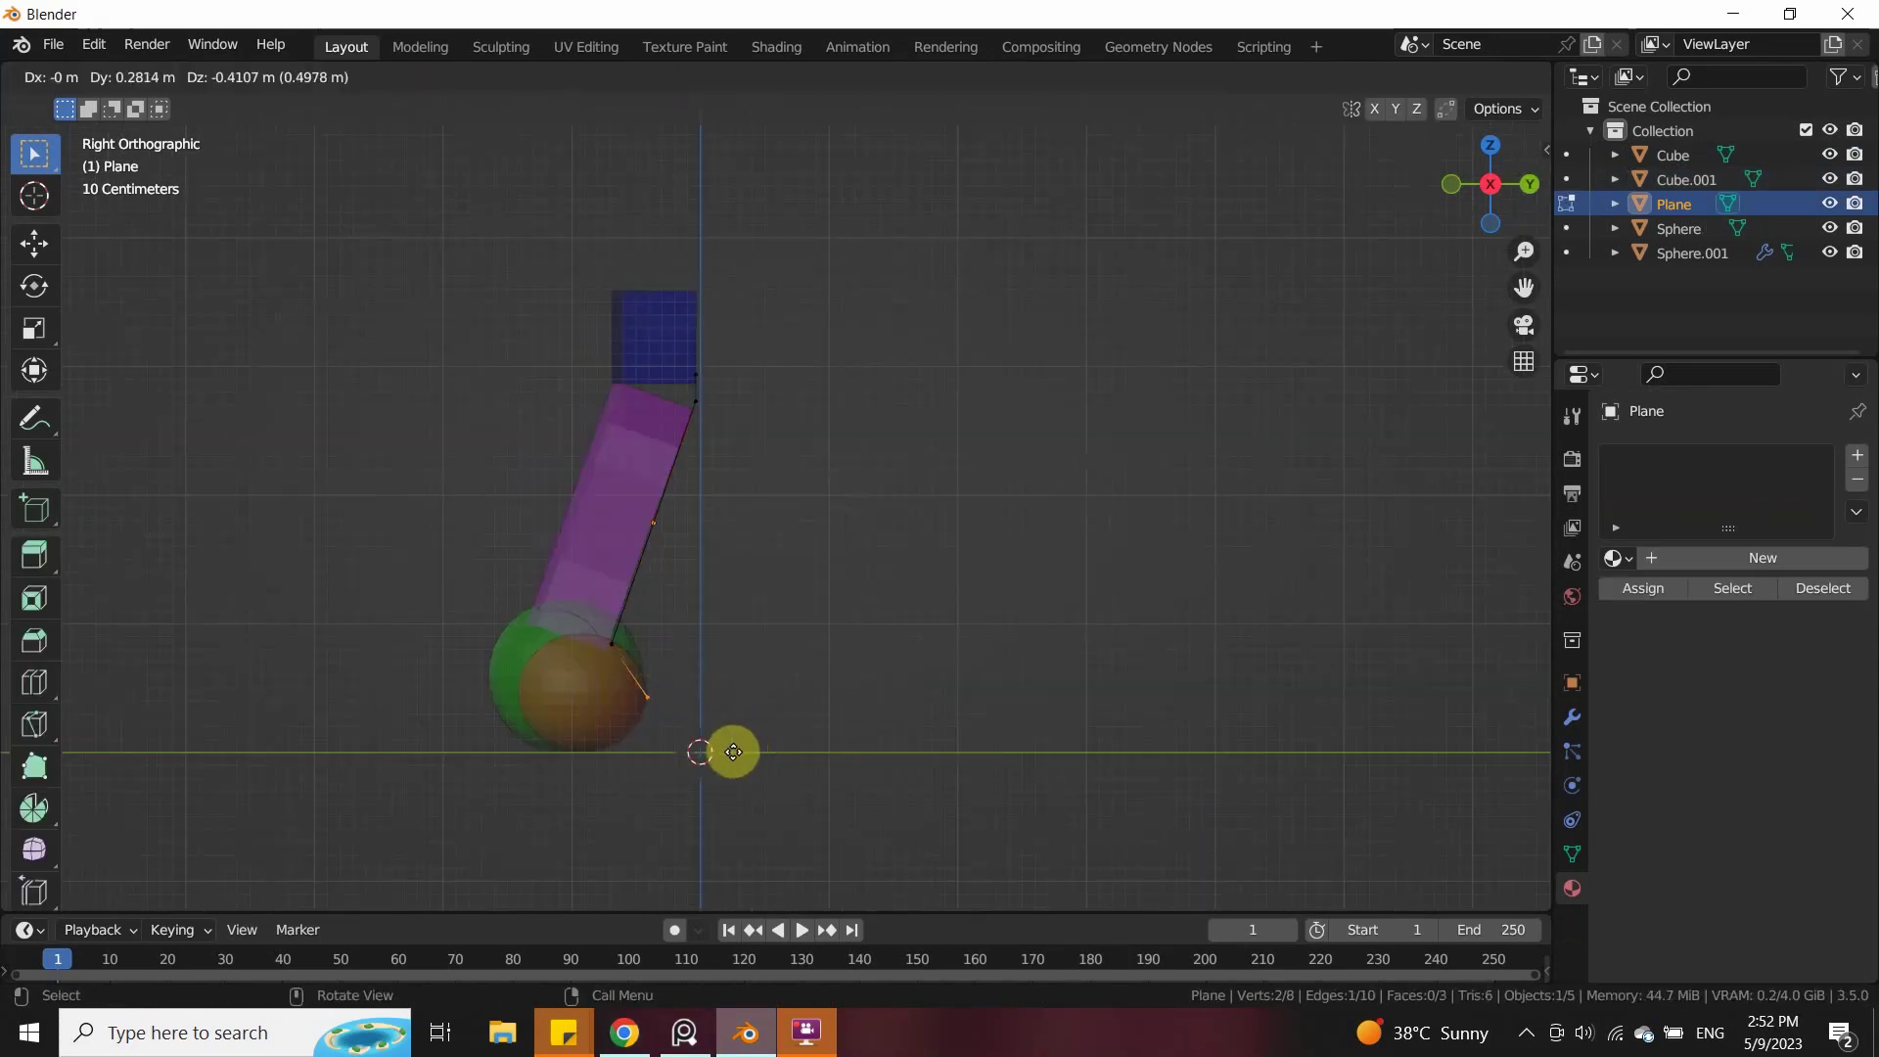
left_click(728, 760)
middle_click_drag(728, 759, 833, 694)
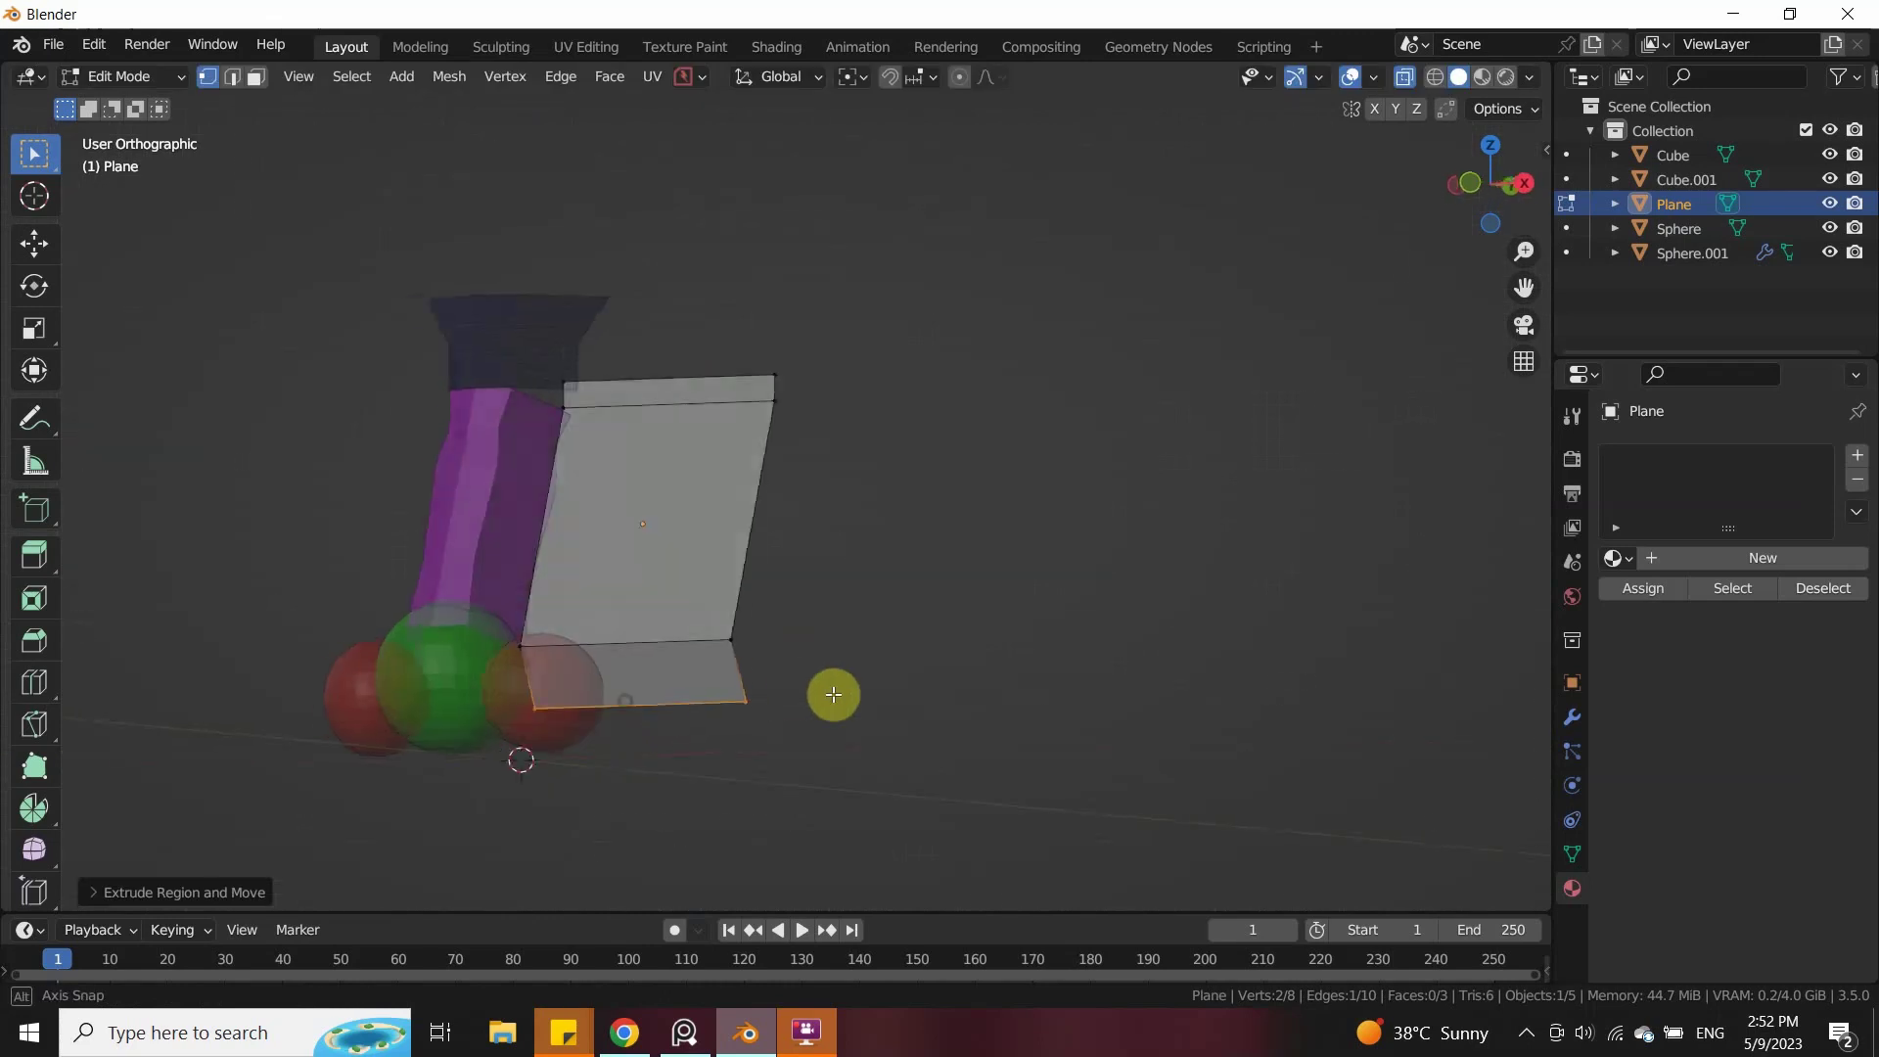
key("KP_1")
key("Tab")
Step: Give the bent plane a new material with a yellow viewport display color
scroll(1722, 788, "down", 15)
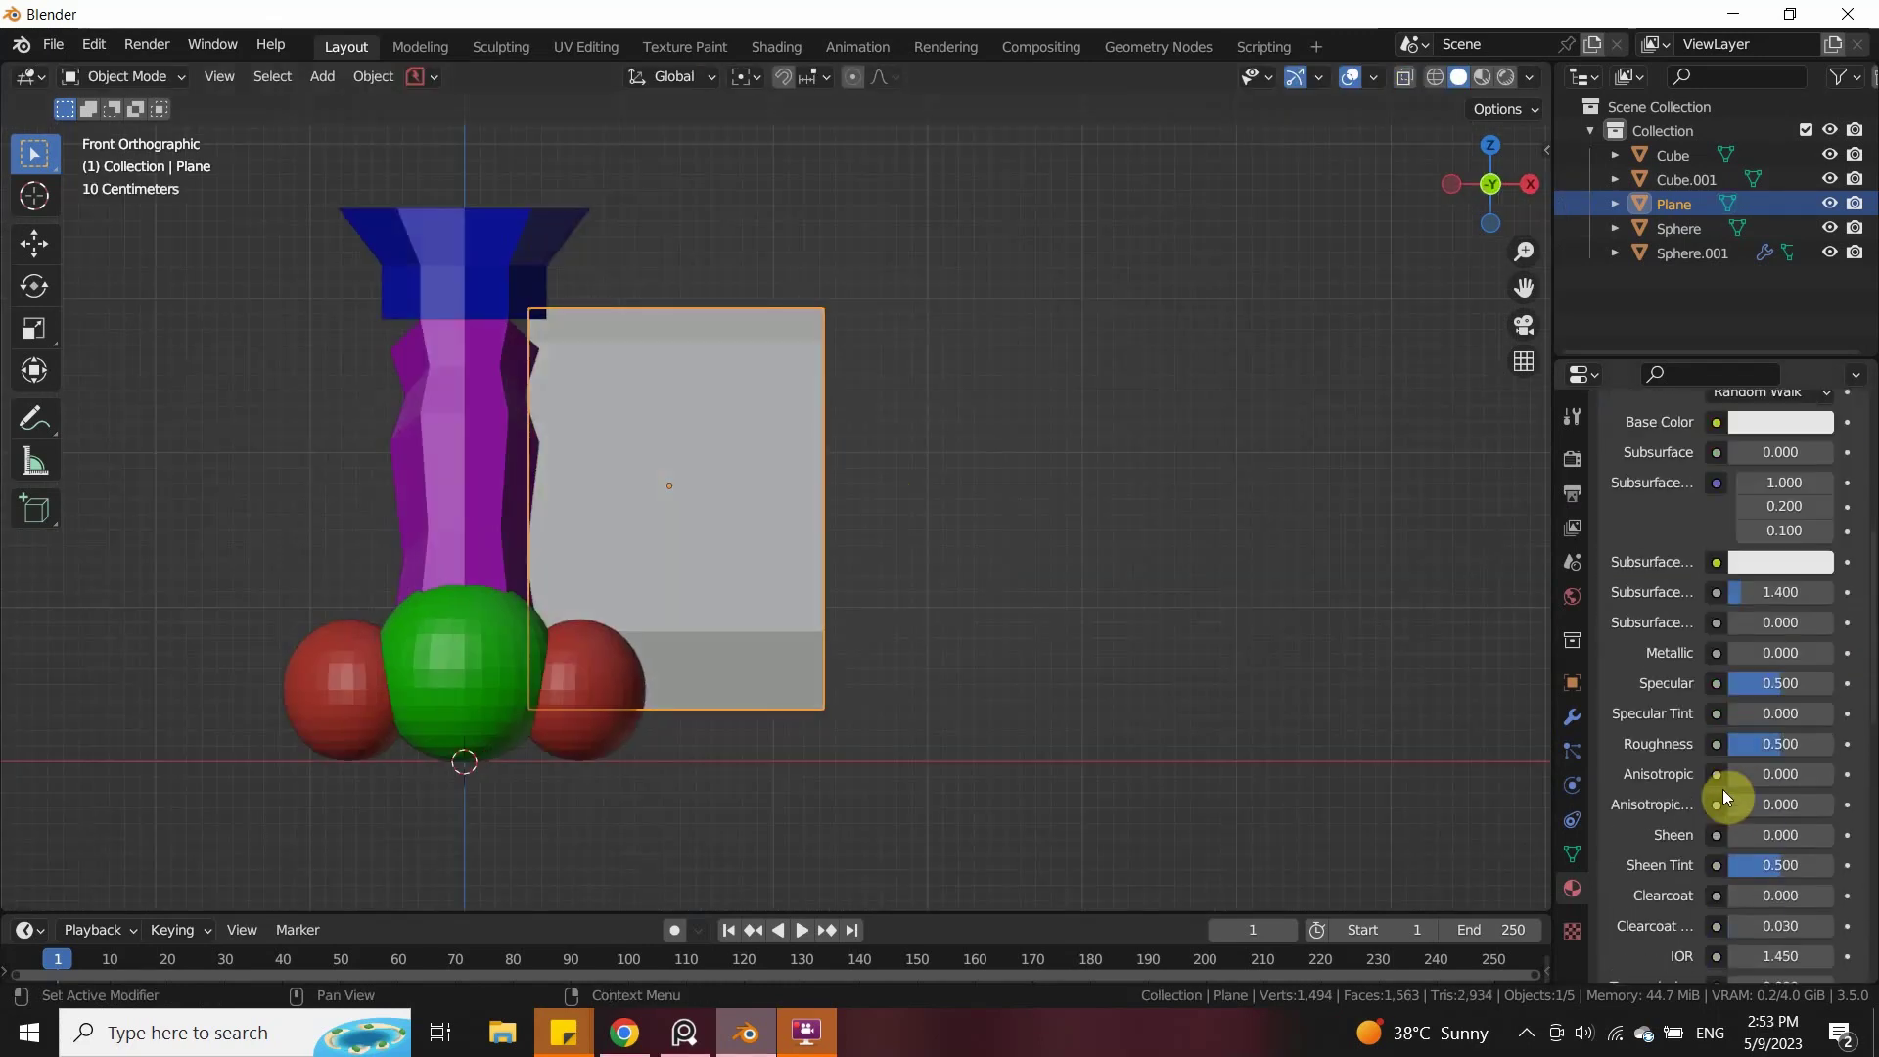
scroll(1748, 859, "down", 1)
left_click(1756, 873)
left_click(1675, 661)
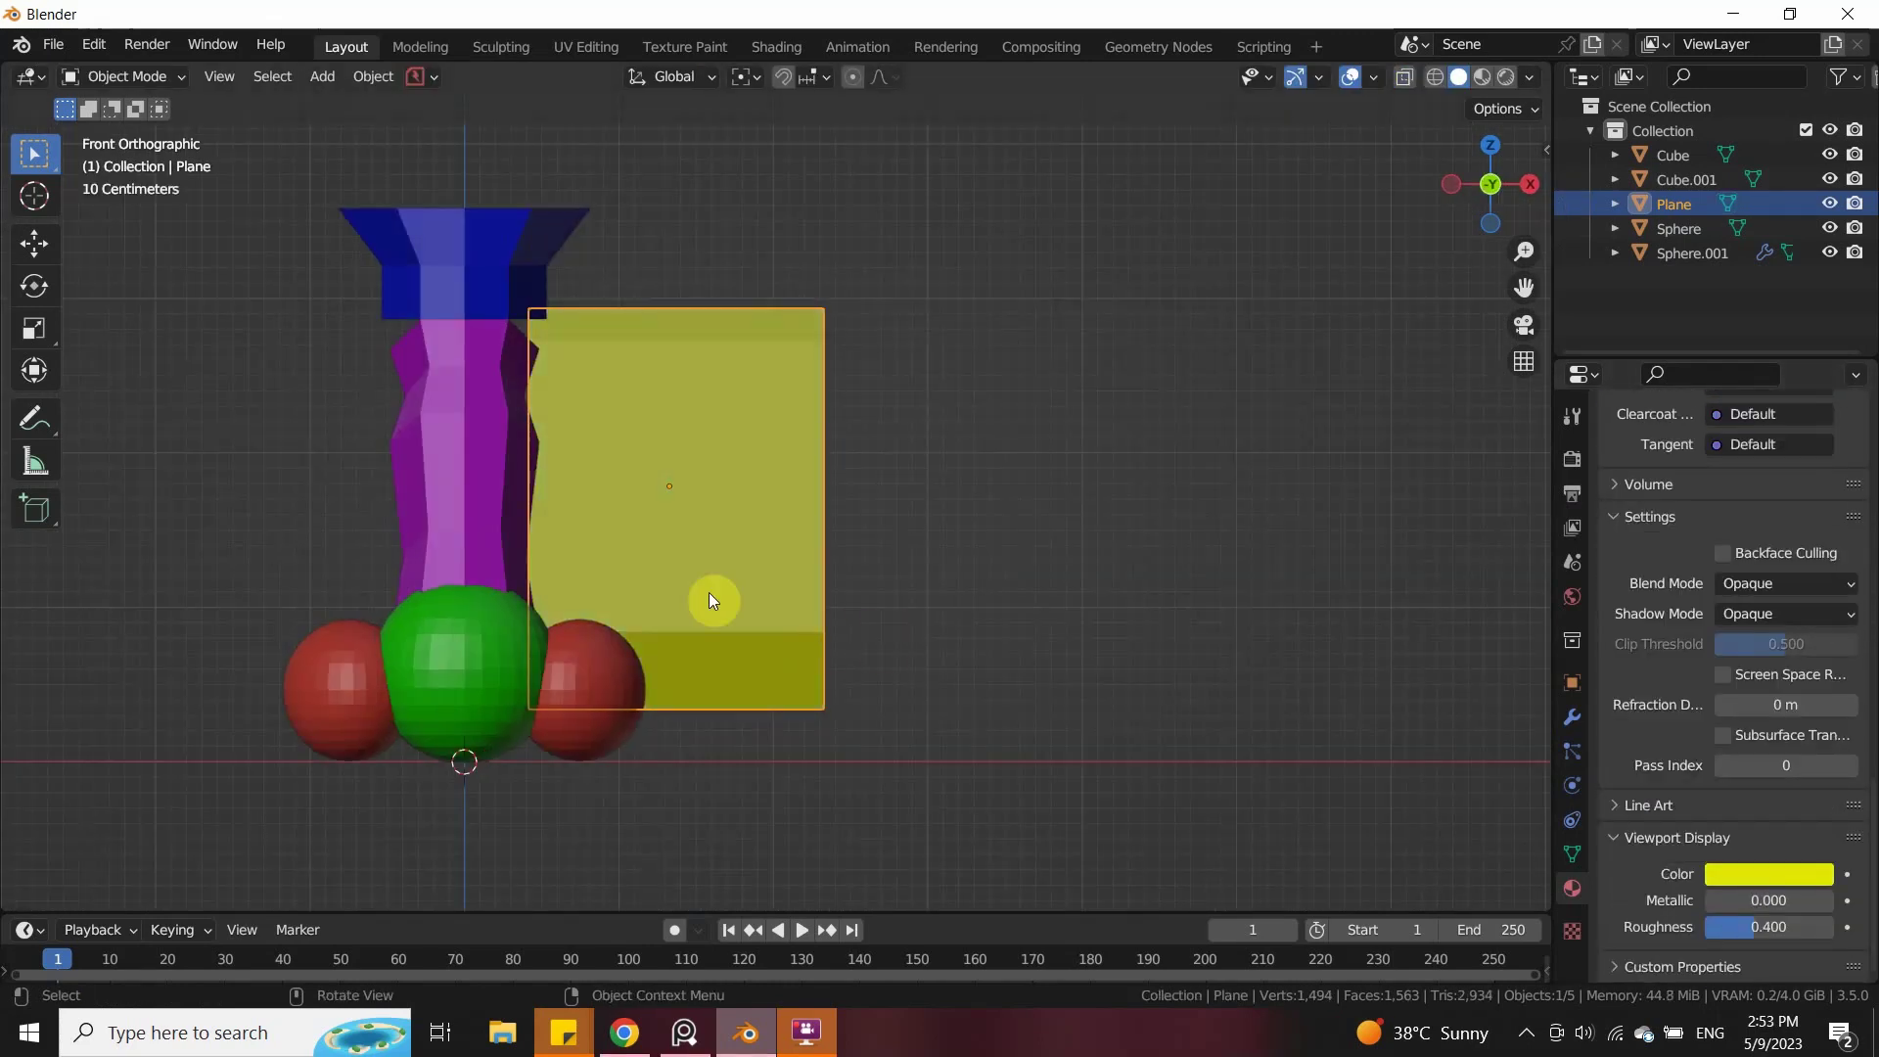
Step: Add a Mirror modifier to the yellow plane to repeat it on the other side of the nose
left_click(1572, 719)
left_click(1683, 455)
left_click(1389, 734)
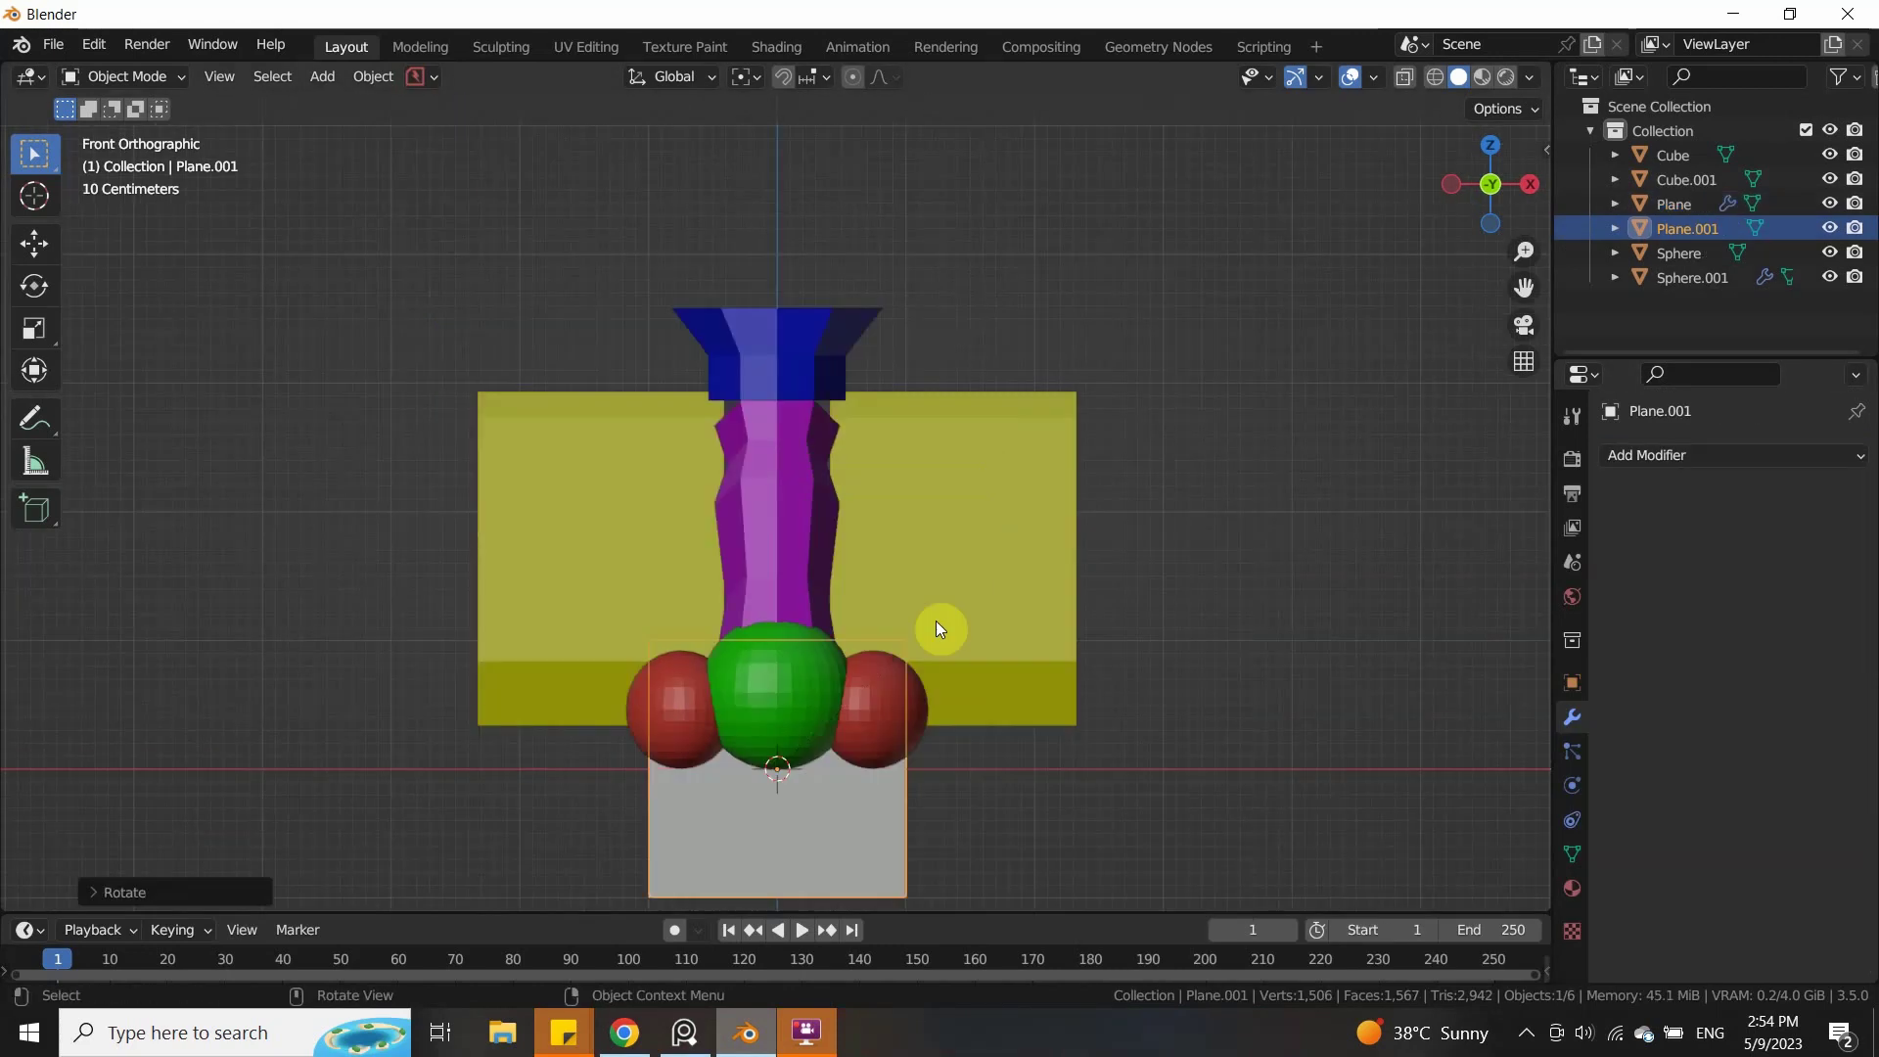
Step: Add an X Mirror modifier with clipping to the second plane, using the central sphere as mirror object, and save the file as Nose.blend
left_click(1383, 736)
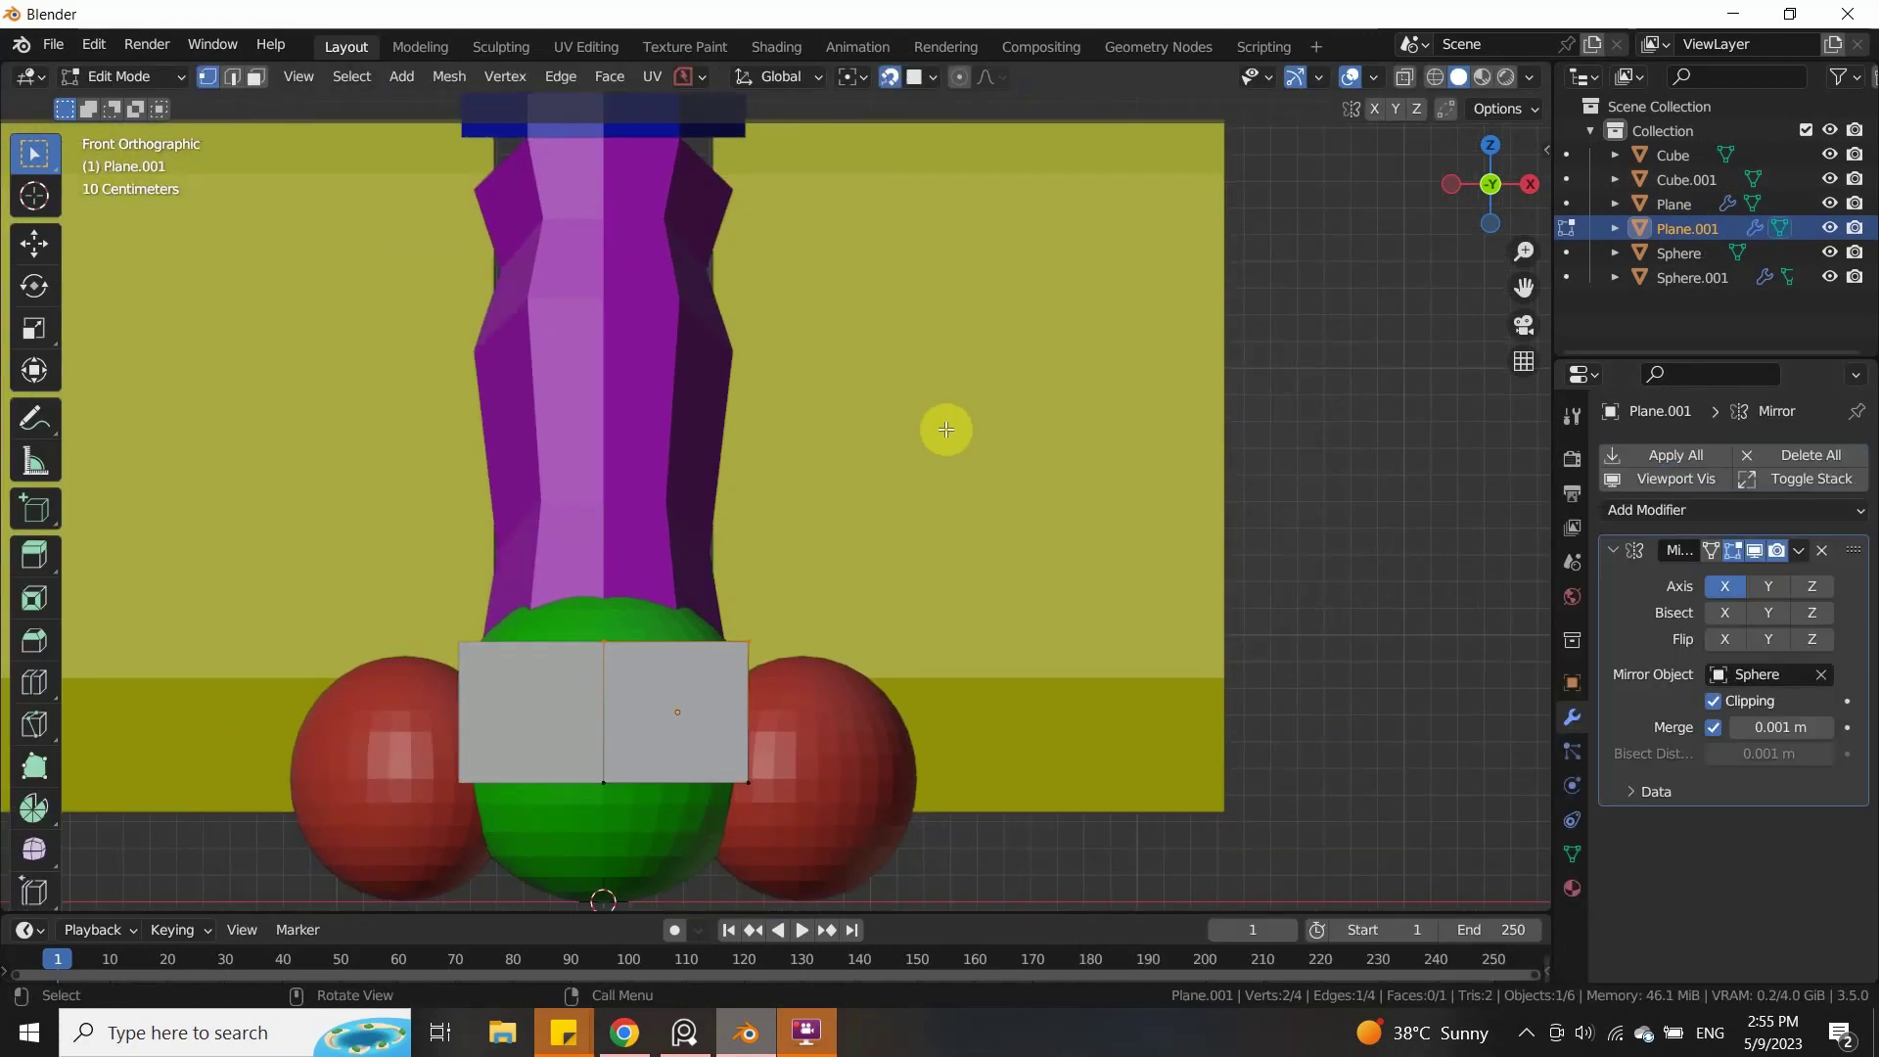
key("ctrl+s")
left_click(1262, 821)
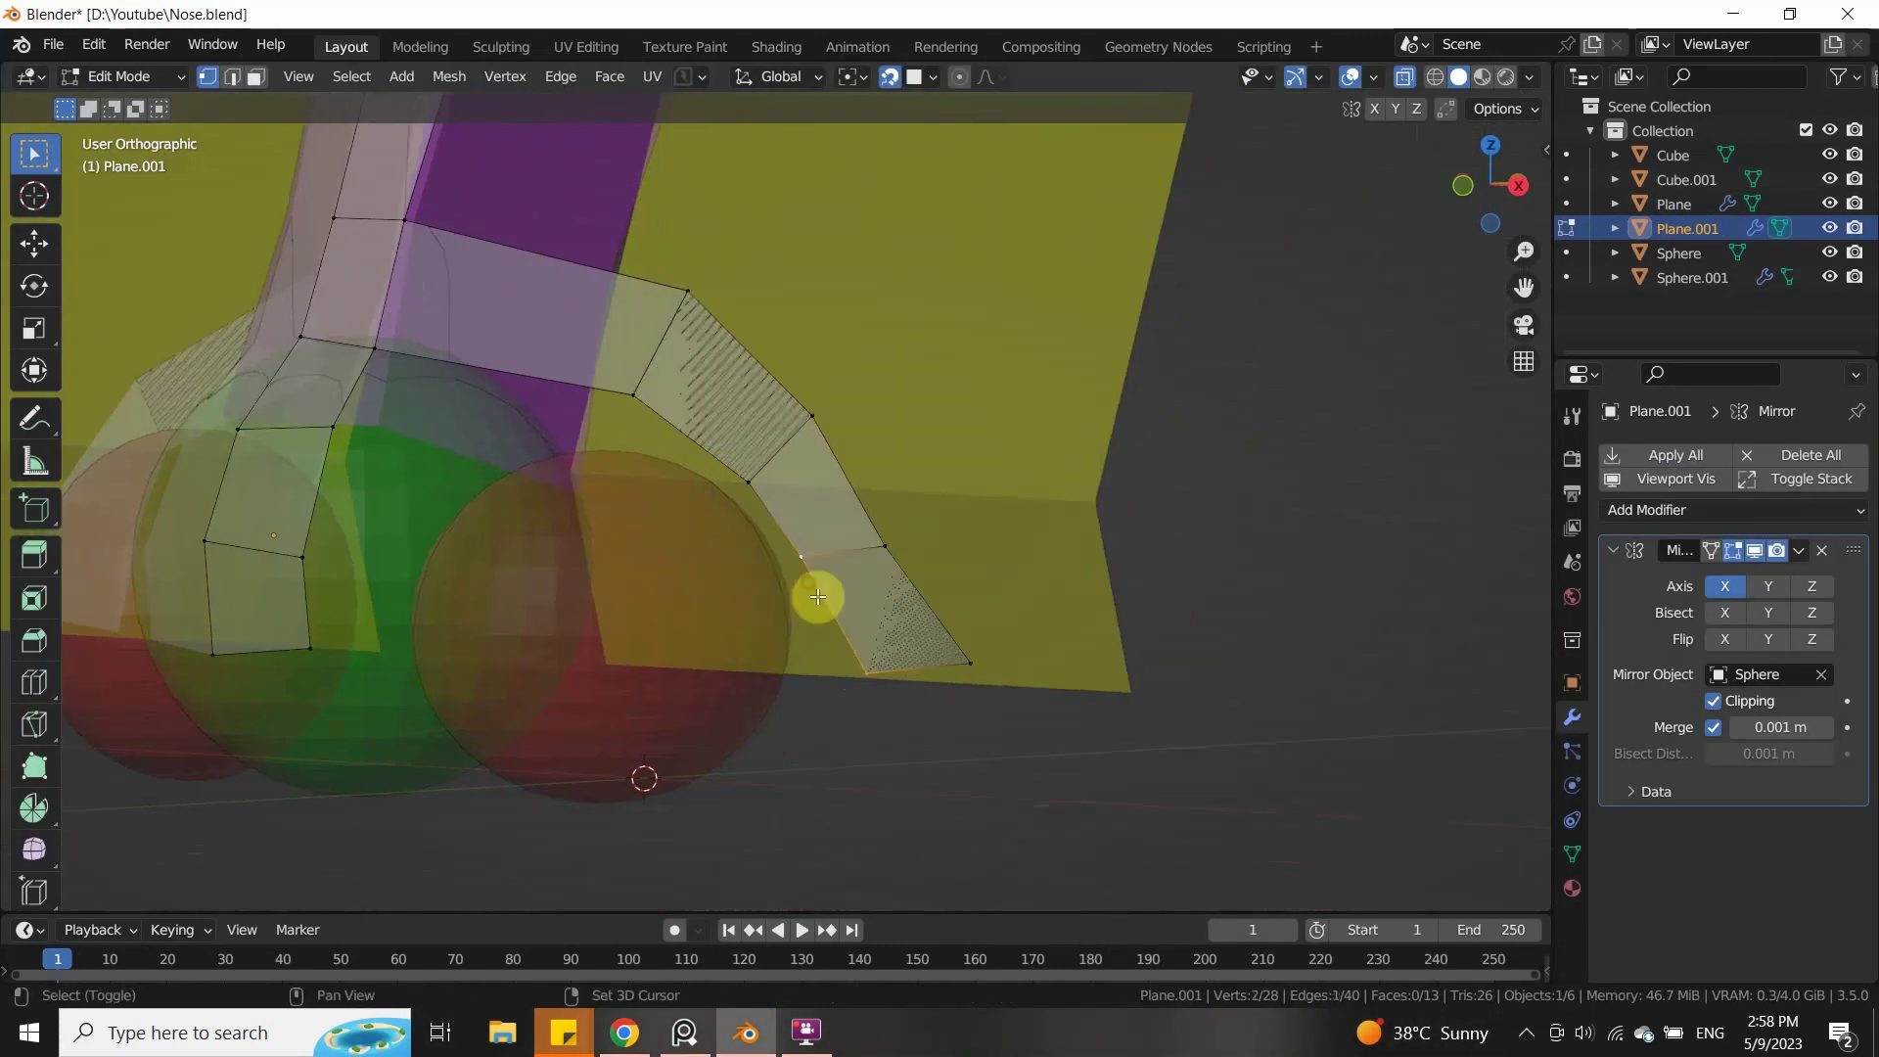
Step: Move the selected edge near the lower end of the face strip that curves around the side sphere
key("g")
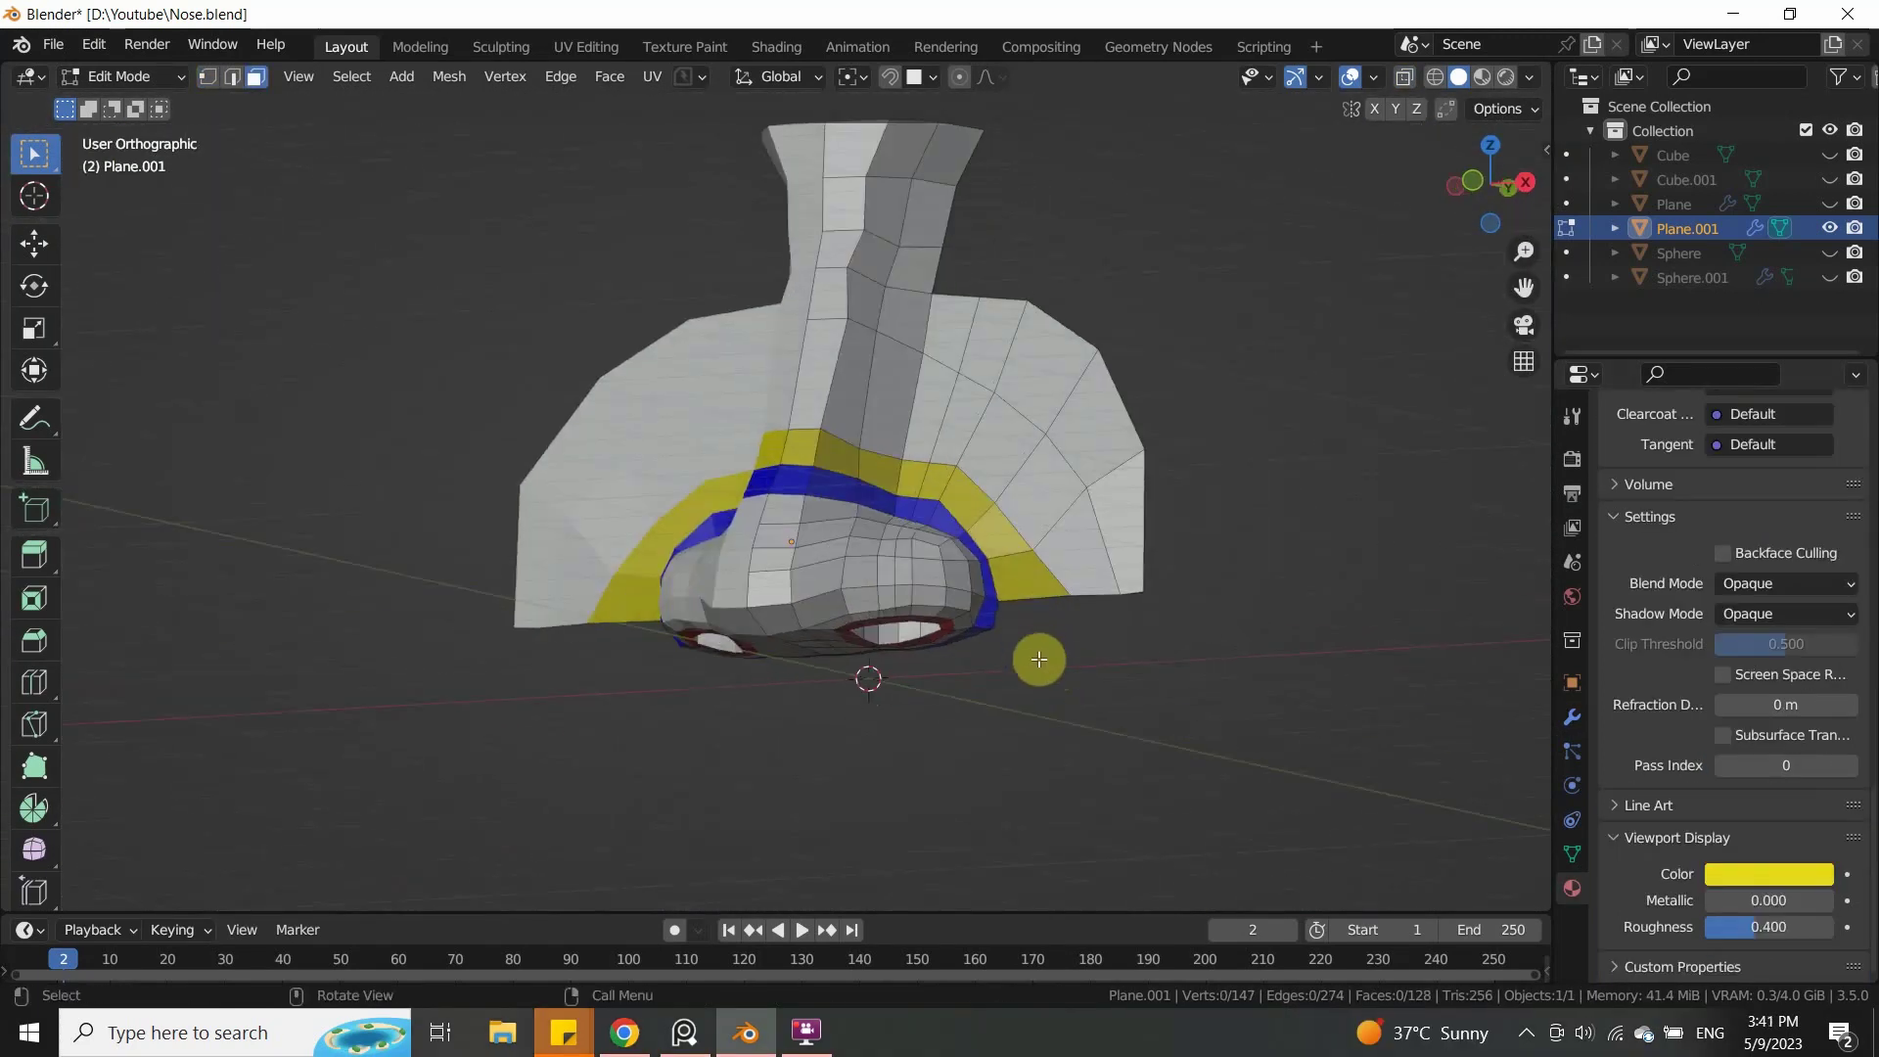
Step: Leave Edit Mode and enable the viewport display of the nose mesh's Subdivision modifier
key("Tab")
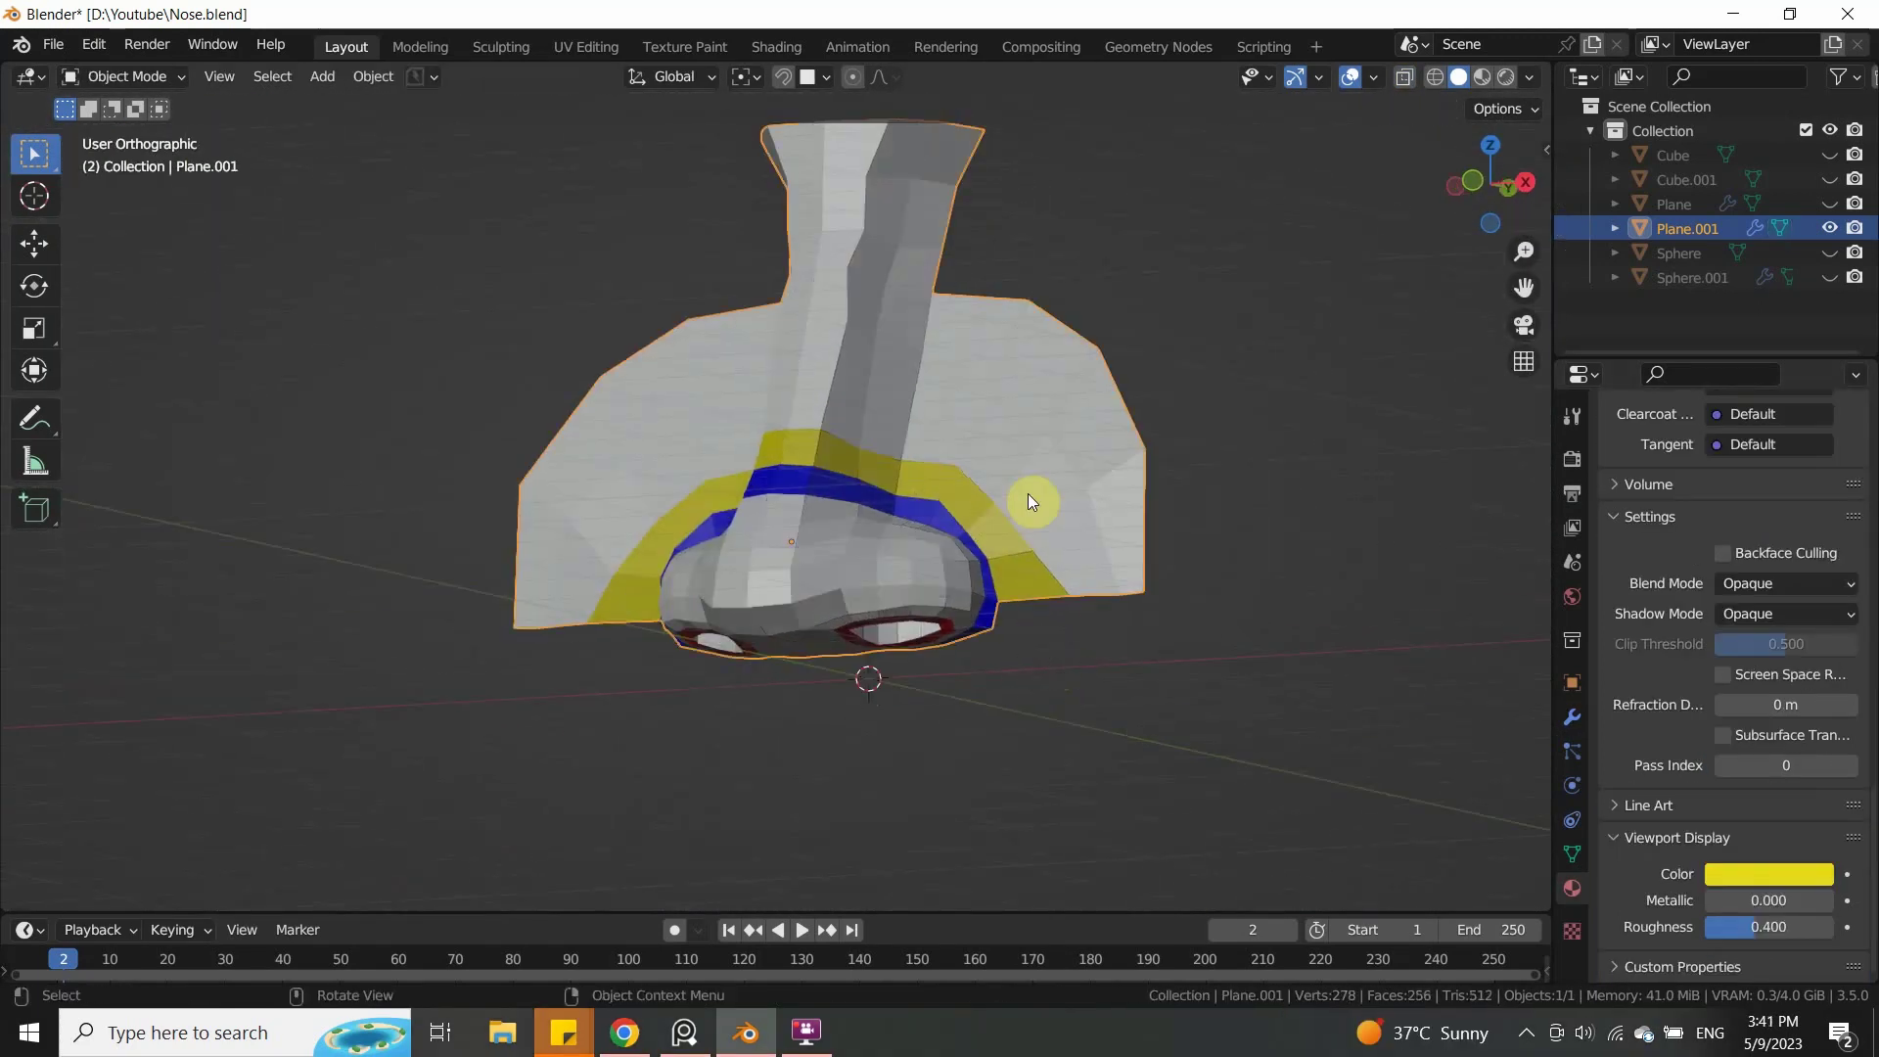
middle_click_drag(1099, 561, 1082, 546)
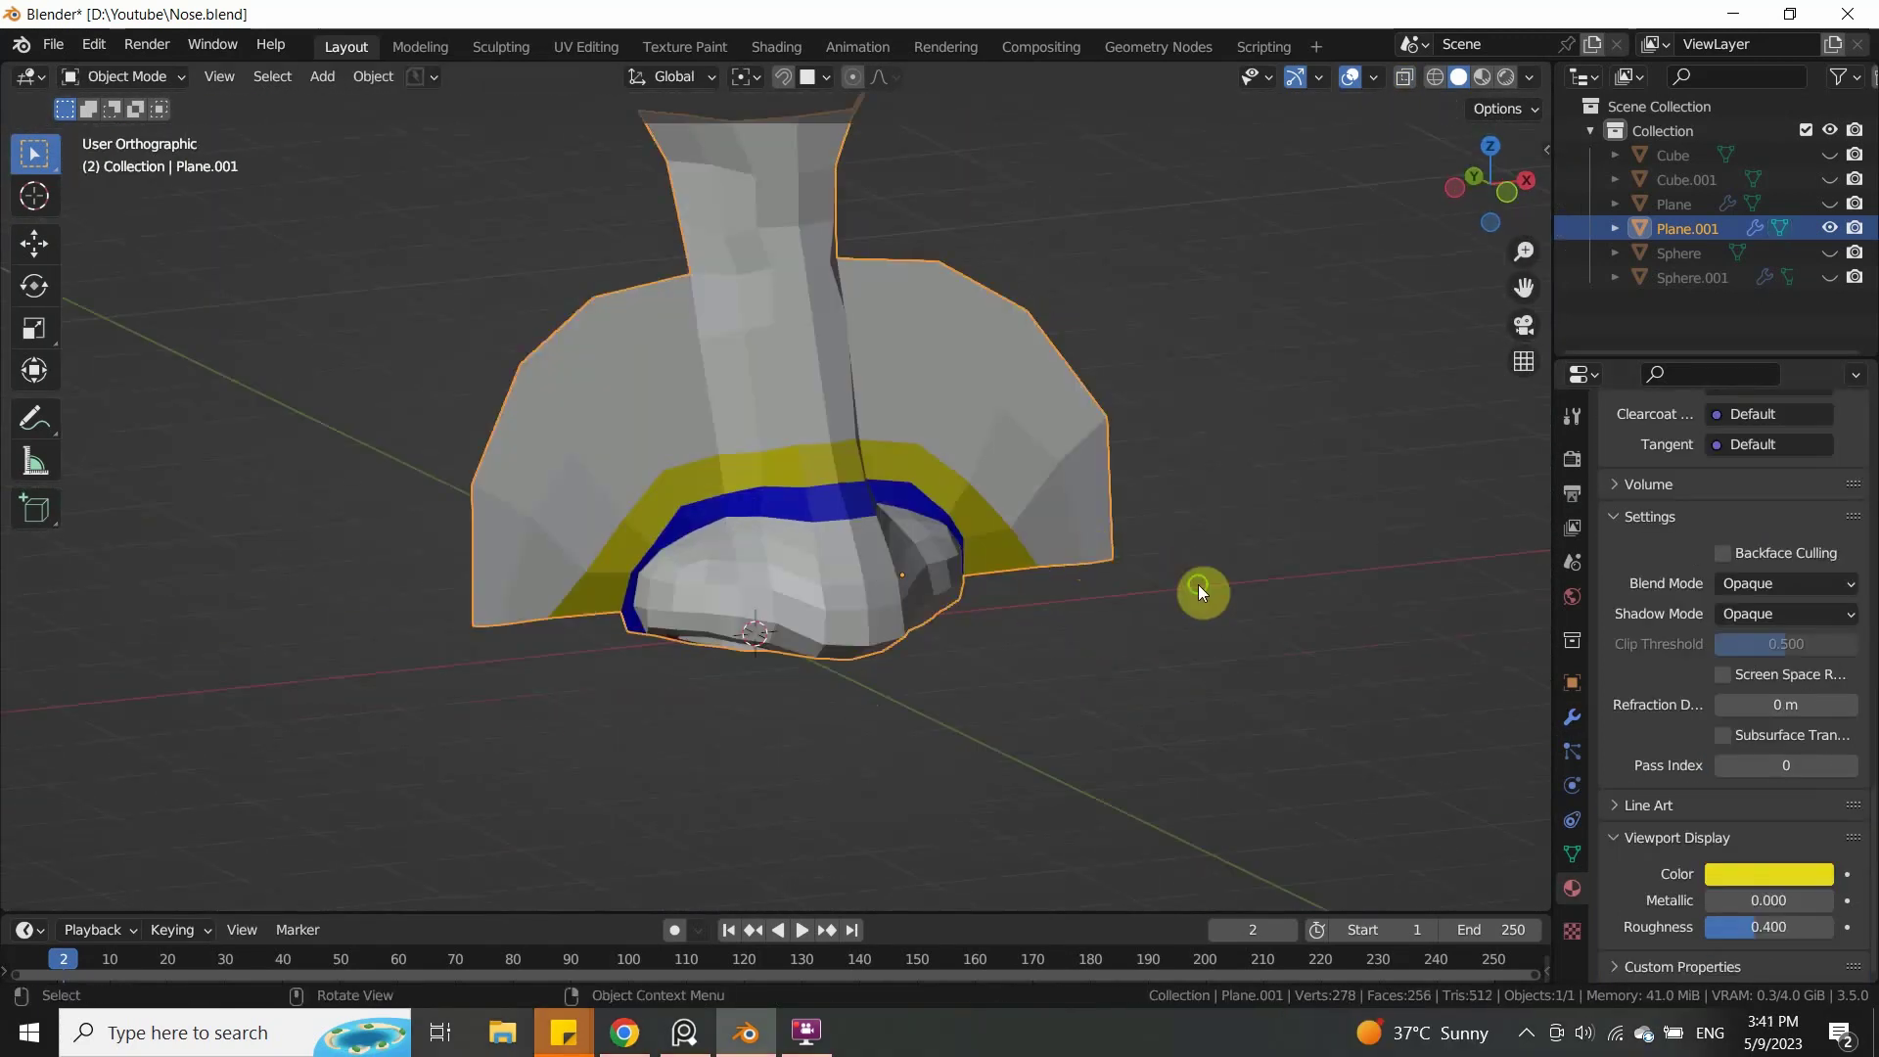
middle_click_drag(1197, 584, 902, 527)
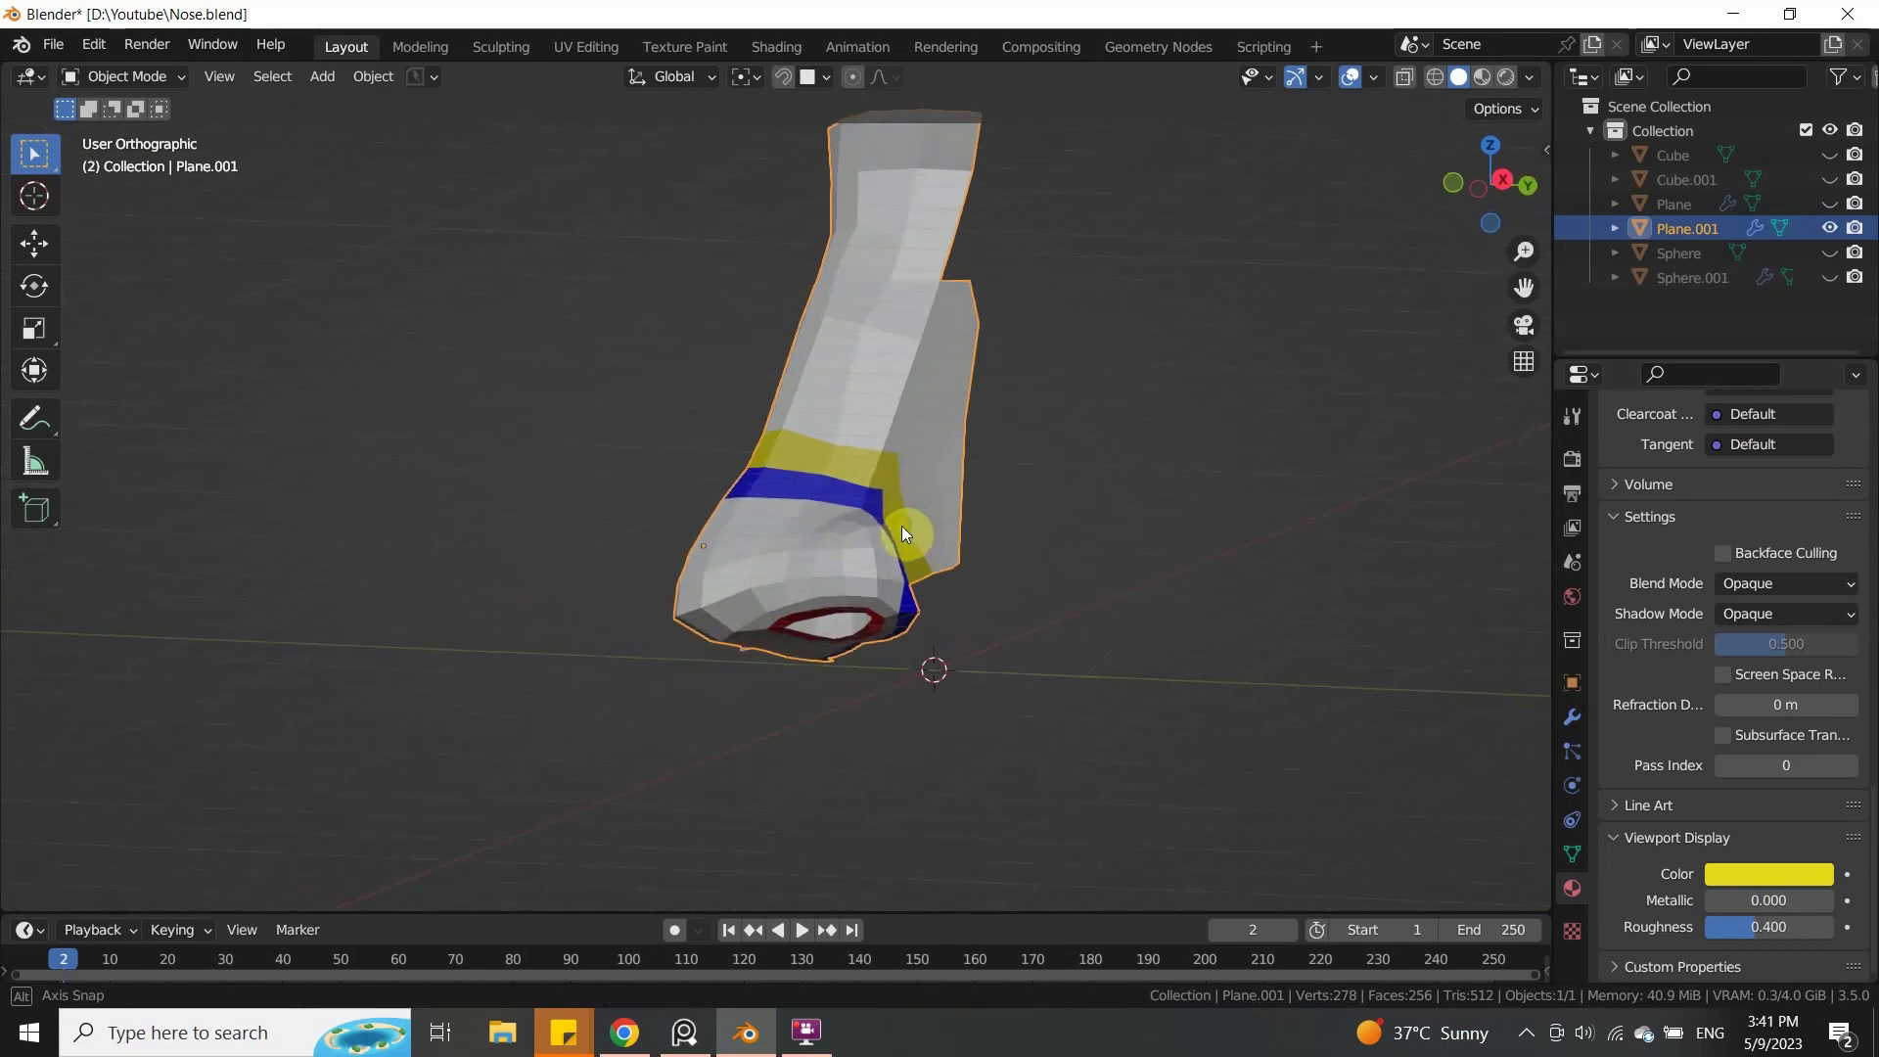
left_click(1572, 719)
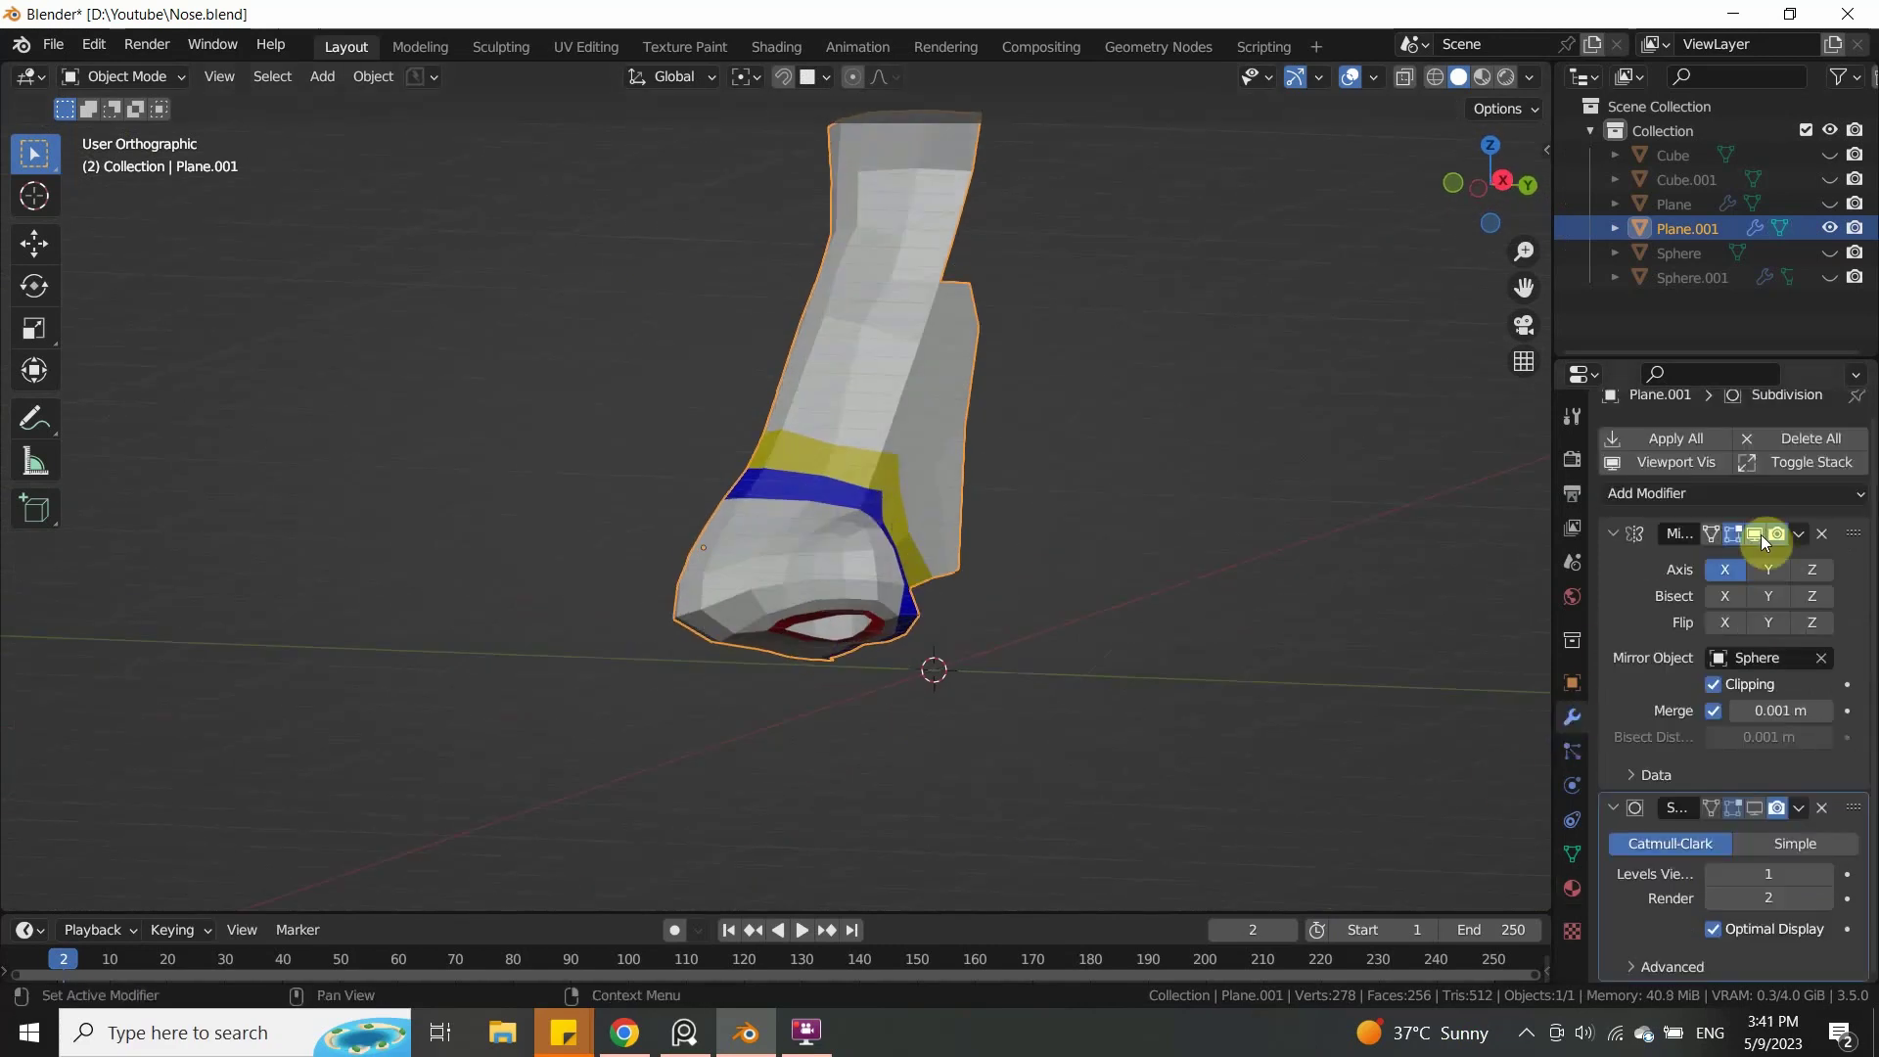
left_click(1757, 808)
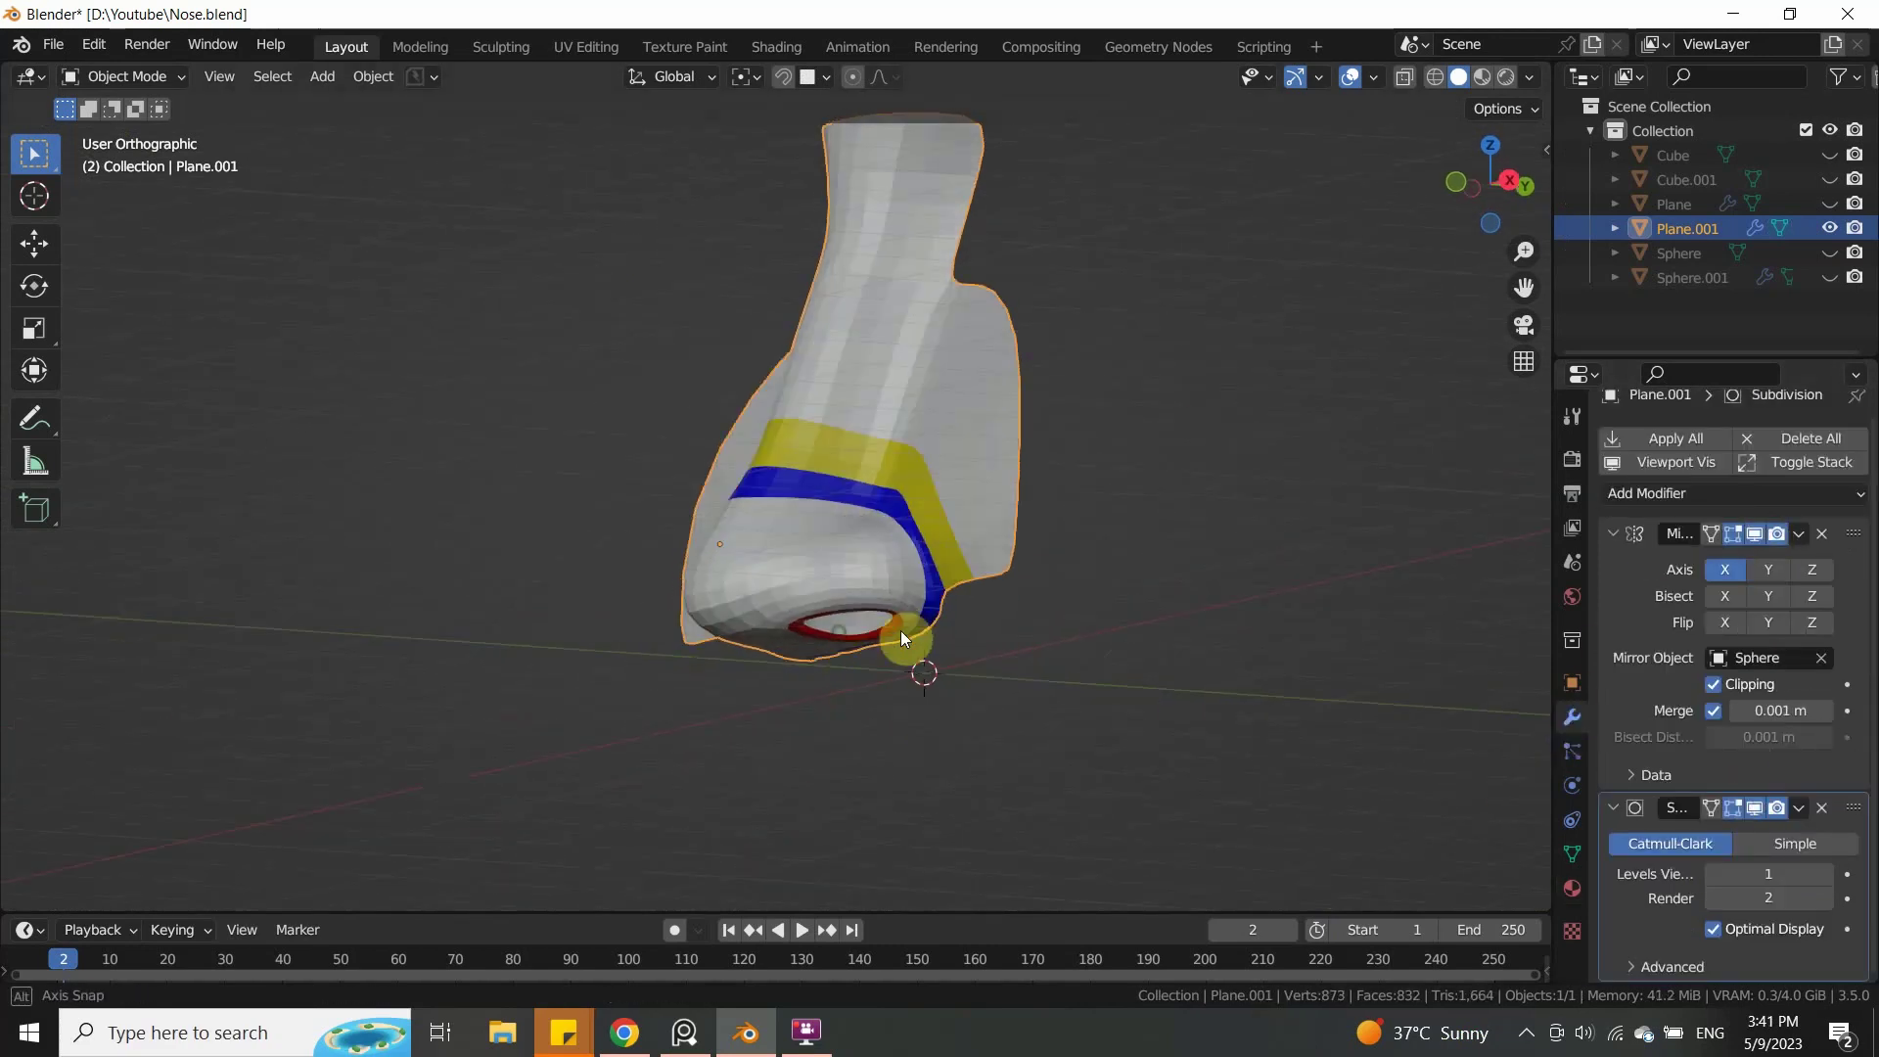
Step: Apply smooth shading to the nose mesh
middle_click_drag(900, 630, 954, 610)
right_click(889, 538)
left_click(885, 533)
Step: Examine the smoothed nose from below, from the side and from the front, including the nostrils and colored edge loops
middle_click_drag(883, 531, 1198, 593)
middle_click_drag(1072, 558, 1026, 461)
scroll(1025, 461, "up", 3)
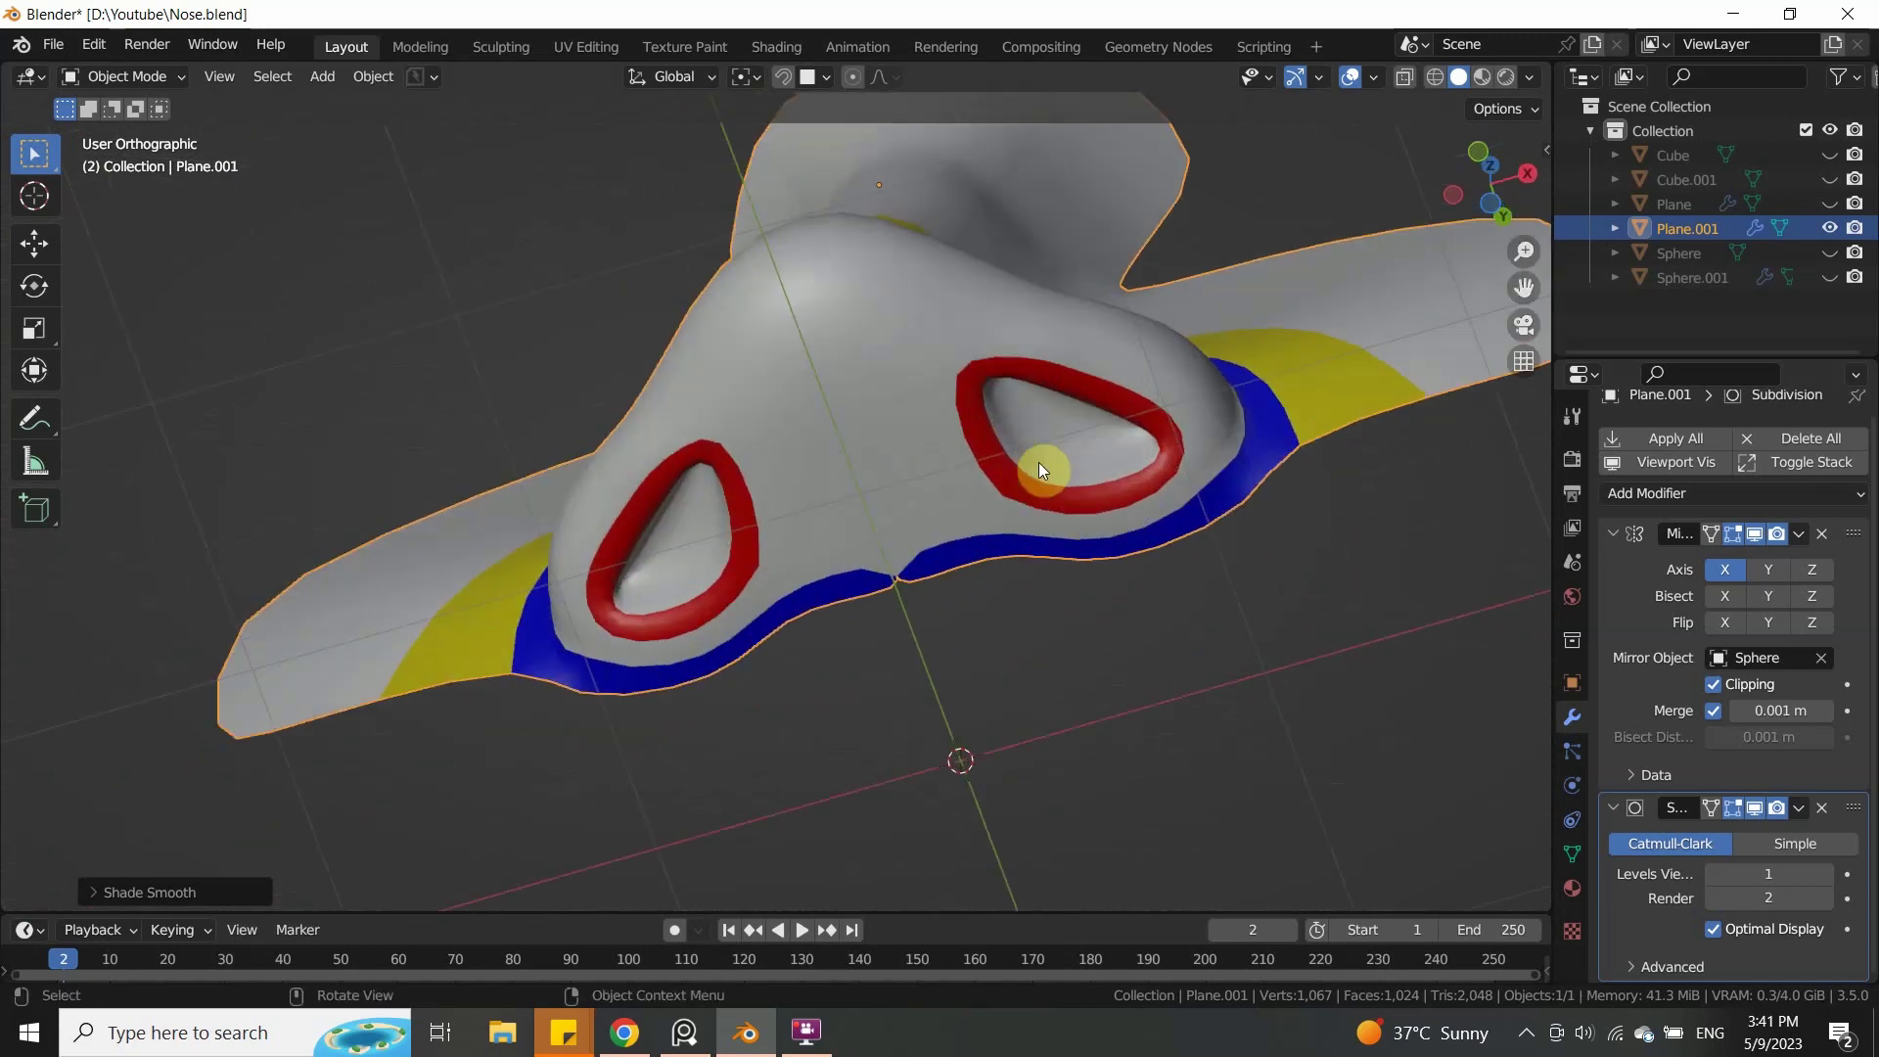
middle_click_drag(1093, 409, 876, 621)
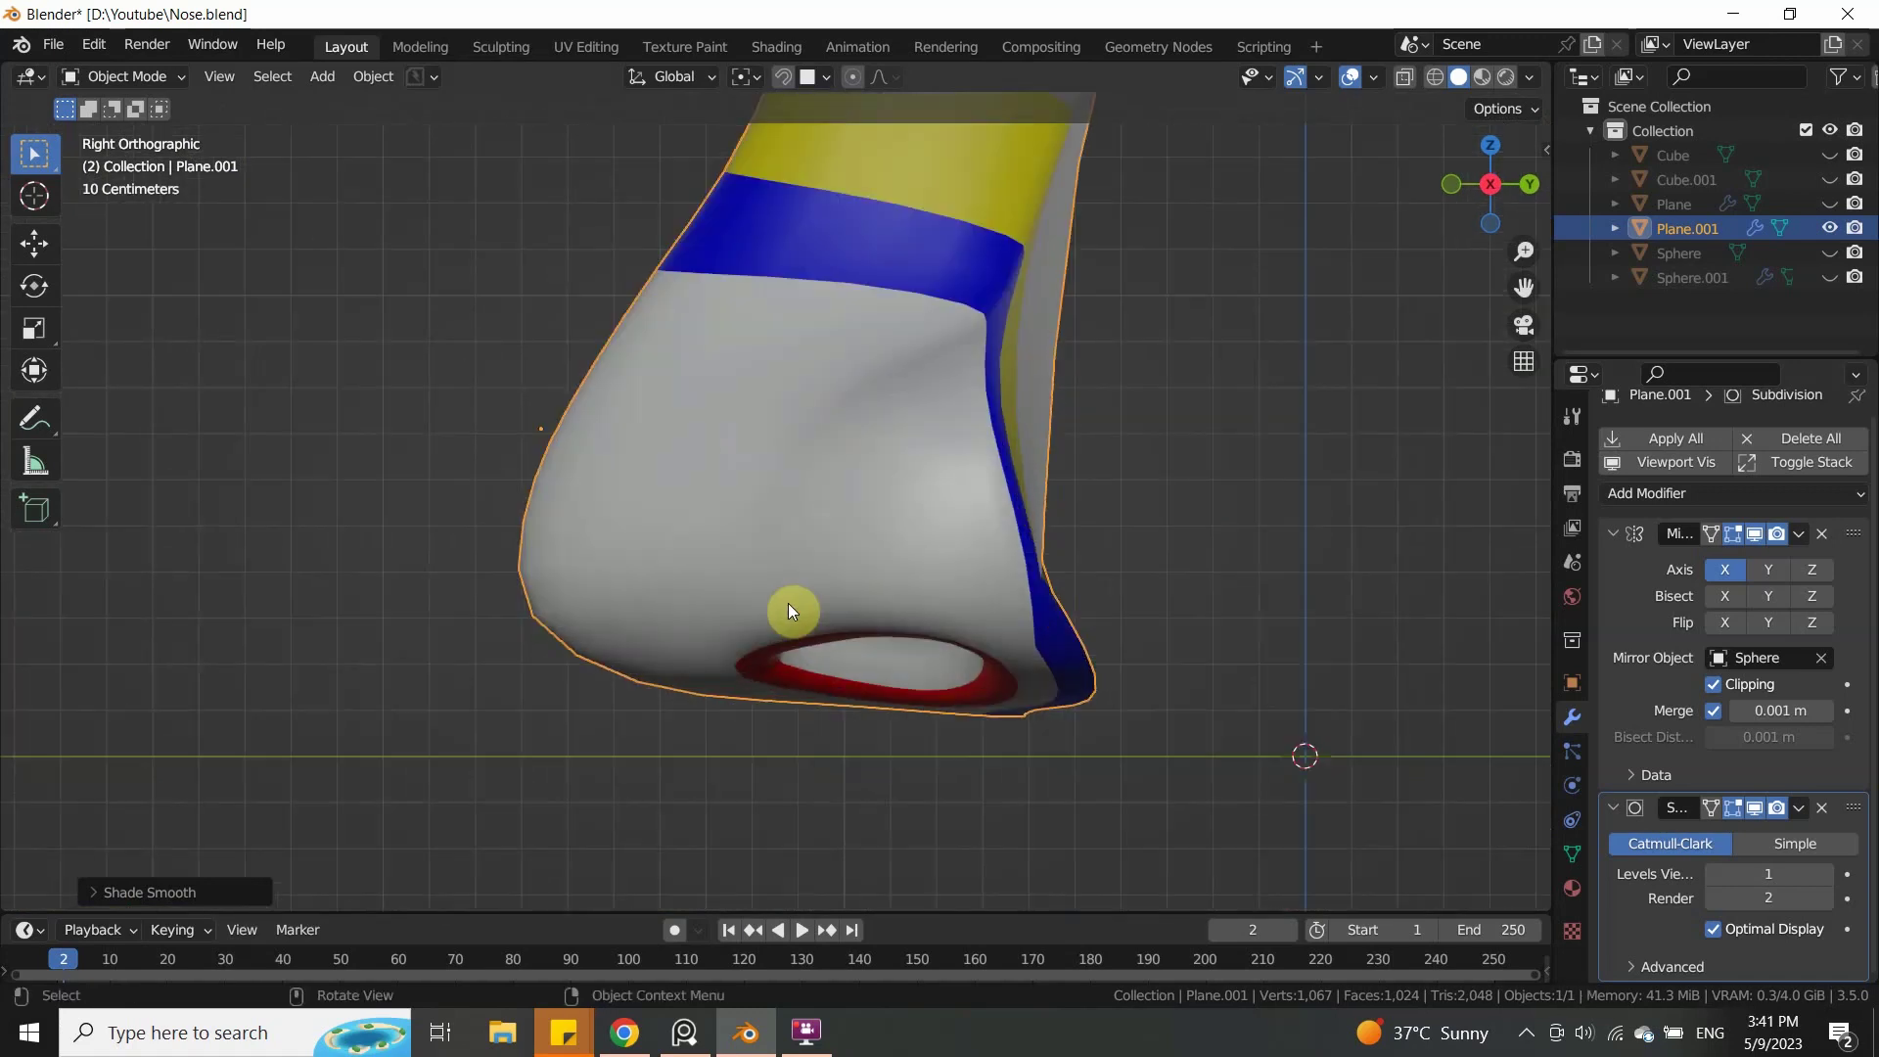
key("KP_1")
scroll(914, 595, "down", 3)
middle_click_drag(1092, 585, 963, 592, "shift")
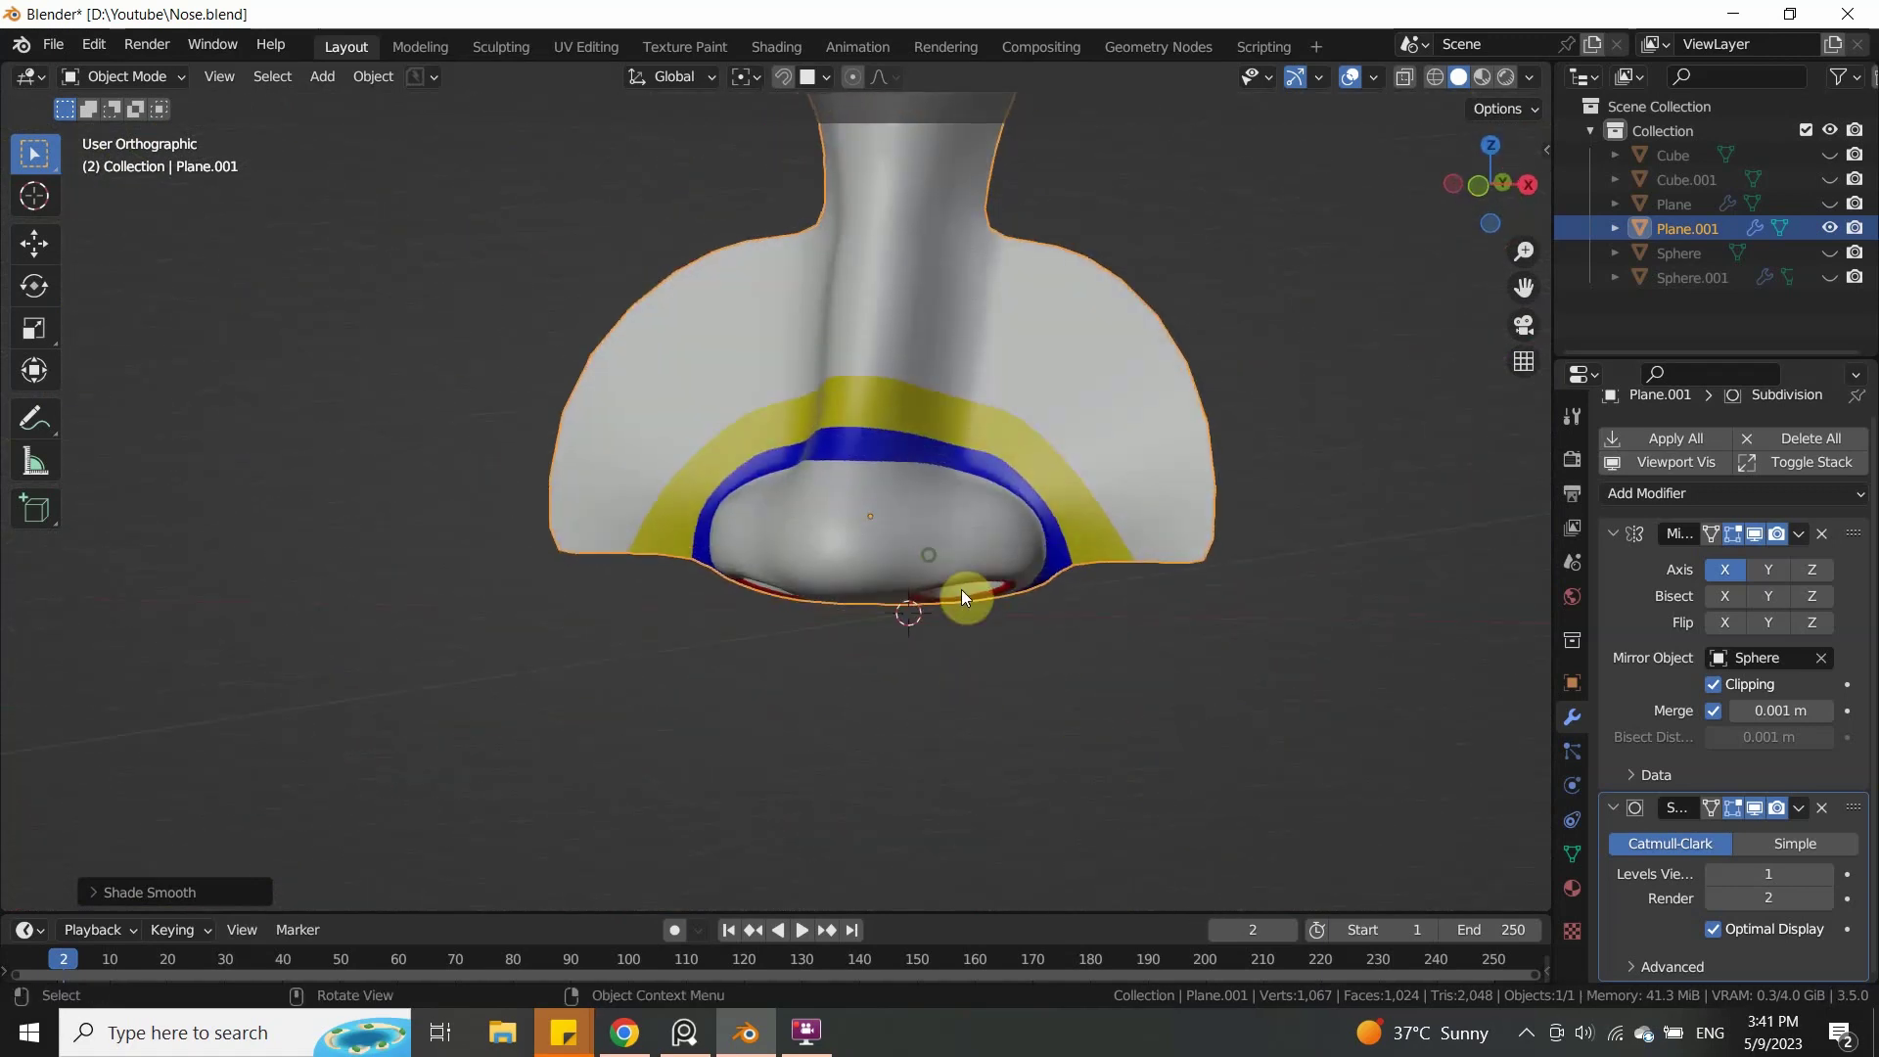
key("KP_1")
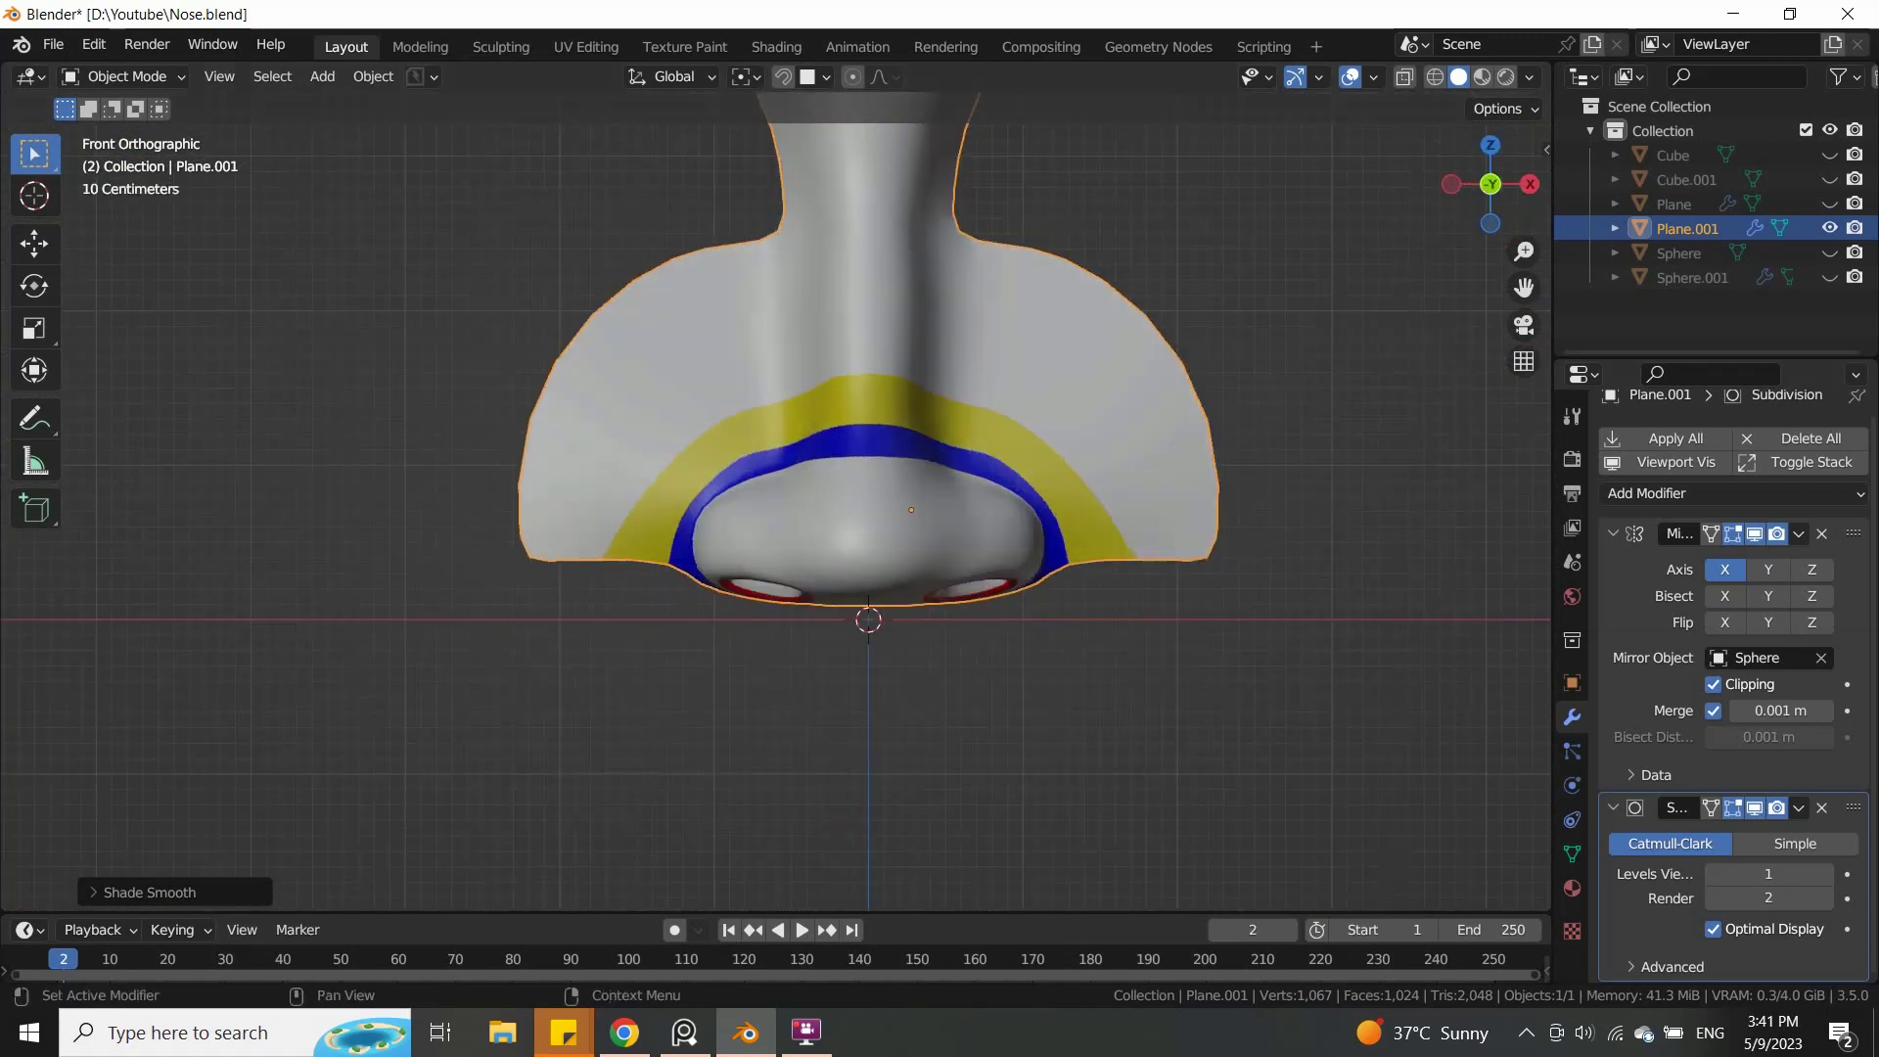